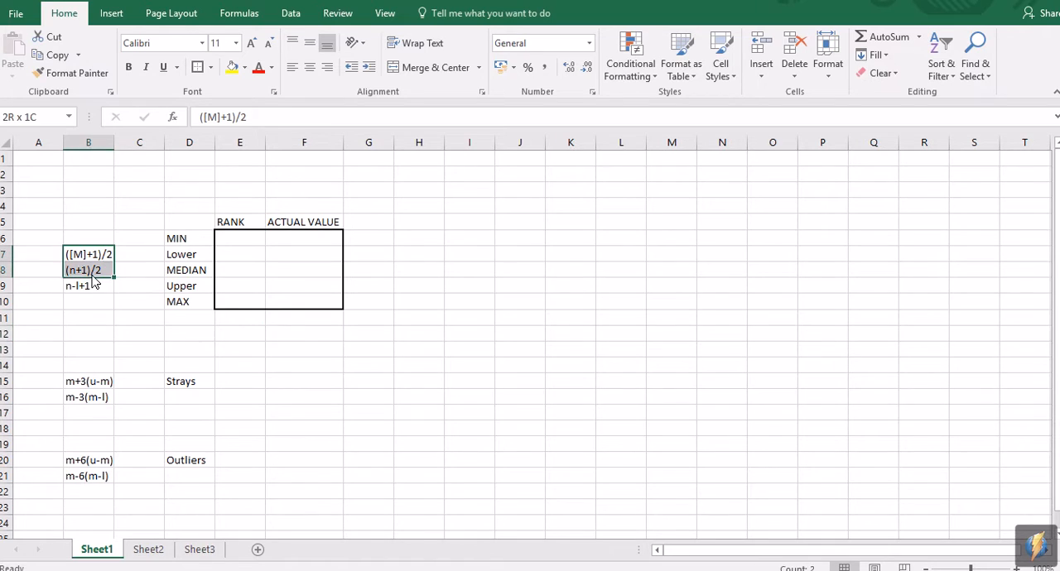
Step: Switch to Chrome and examine the smallest and largest results in the ordered data table of tutorial question 1
{"action": "left_click", "coordinate": [313, 356]}
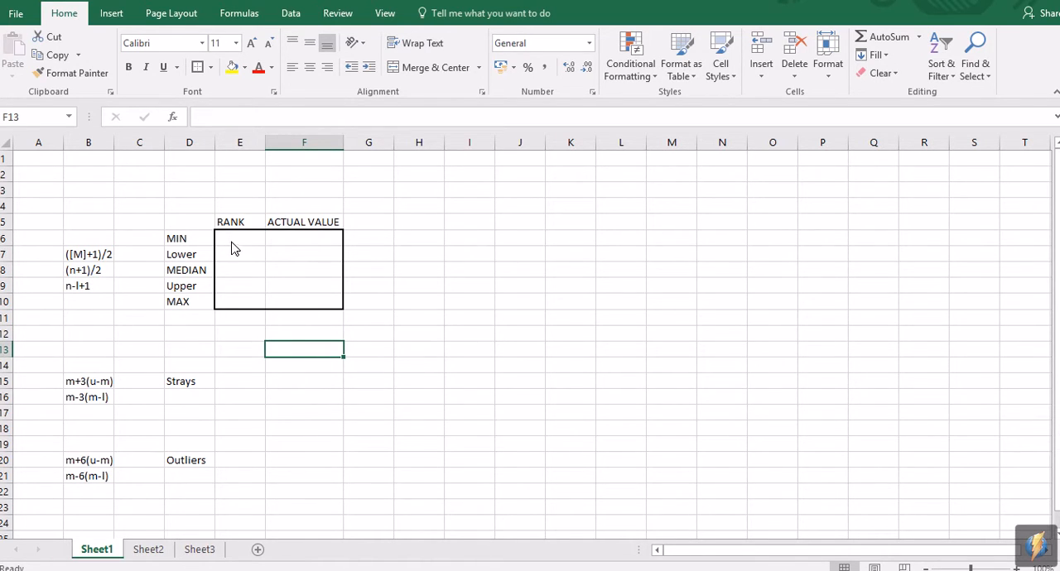
{"action": "mouse_move", "coordinate": [455, 568]}
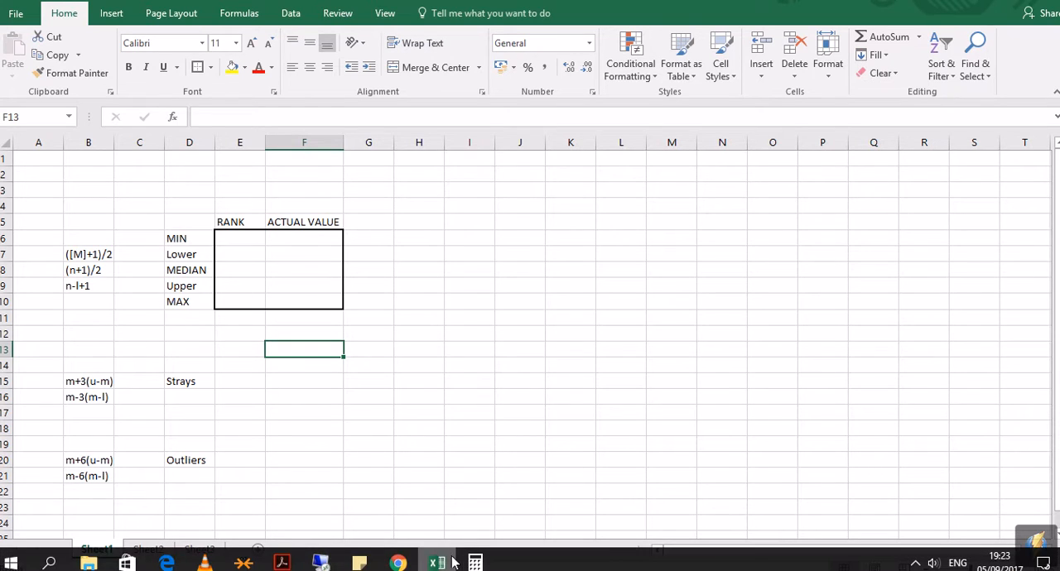
{"action": "left_click", "coordinate": [400, 564]}
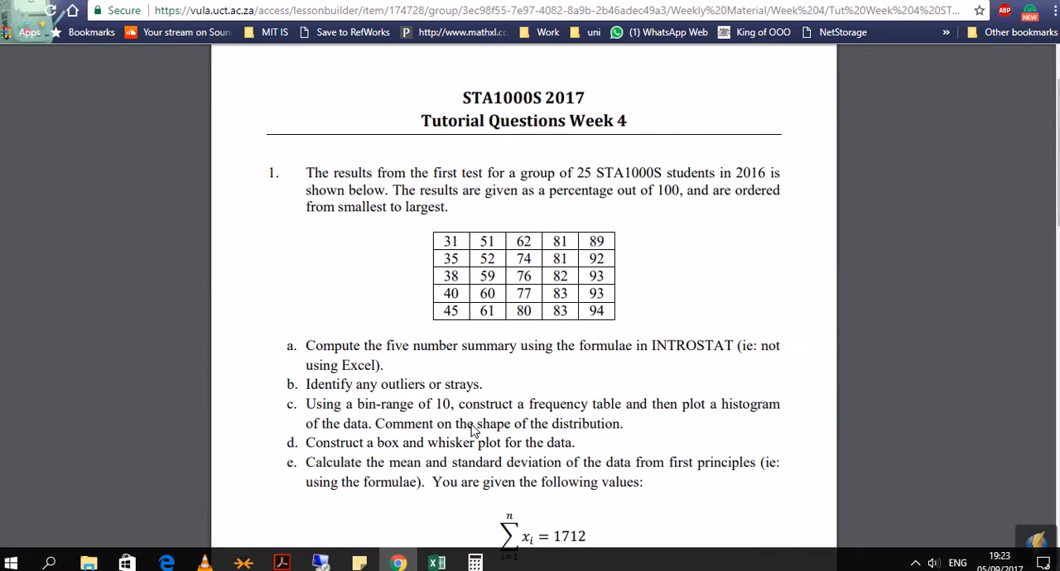
{"action": "left_click_drag", "start_coordinate": [464, 244], "coordinate": [444, 245]}
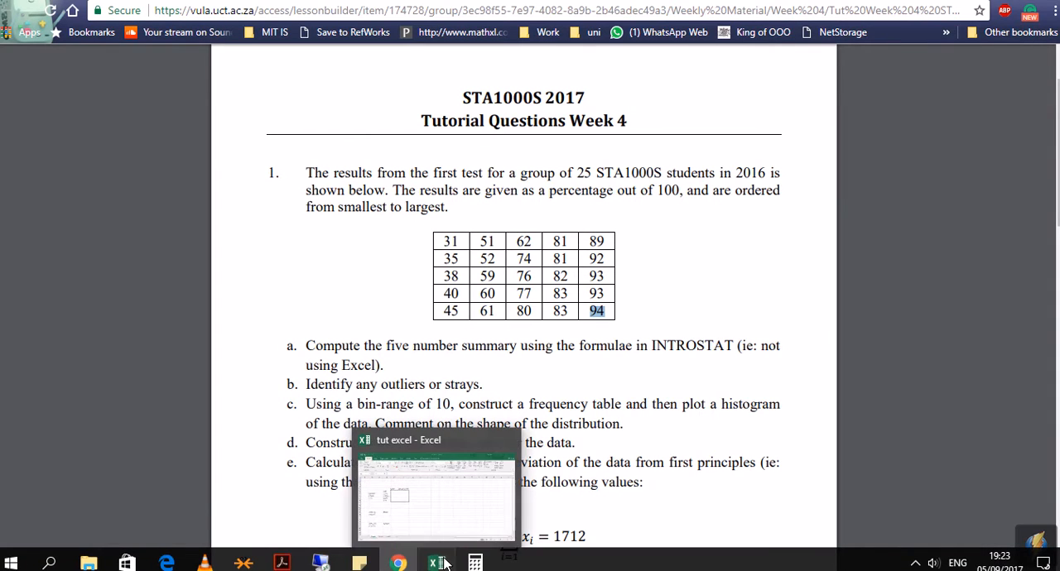
Step: Switch back to Excel and fill the MIN row with rank 1 and actual value 34
{"action": "left_click", "coordinate": [439, 563]}
{"action": "left_click", "coordinate": [250, 242]}
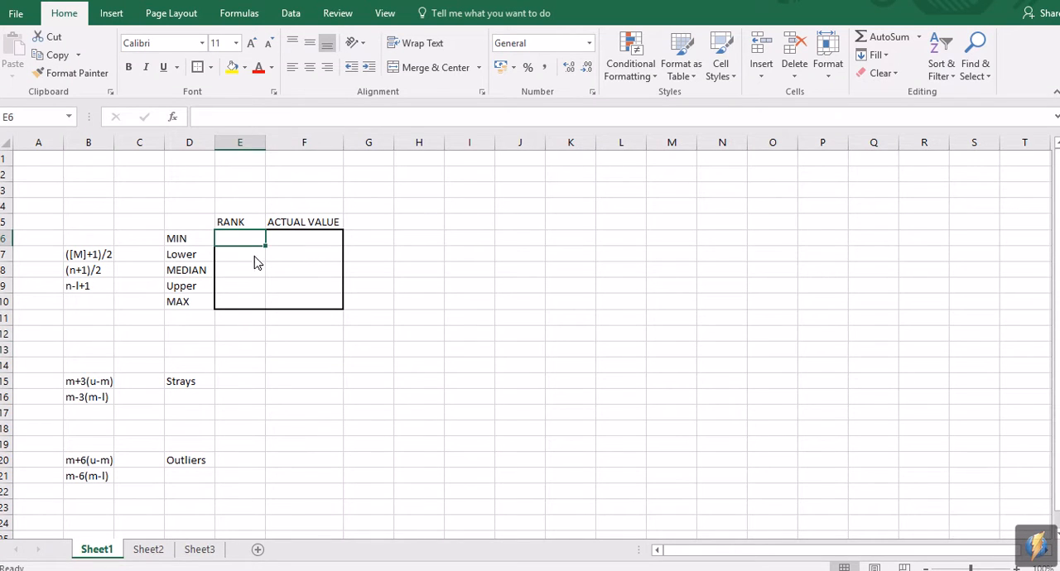
{"action": "type", "text": "1"}
{"action": "key", "text": "Tab"}
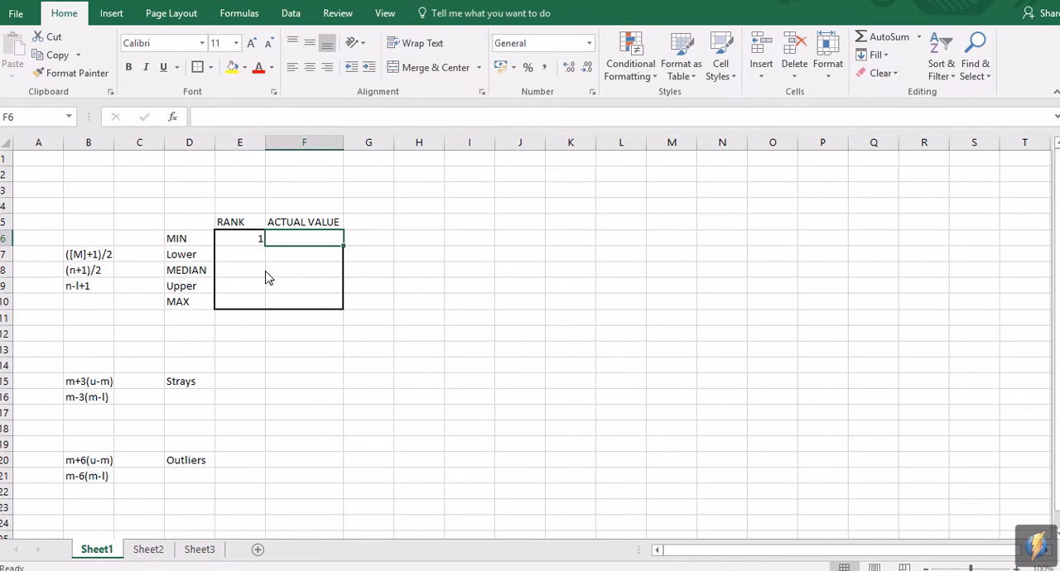
{"action": "type", "text": "34"}
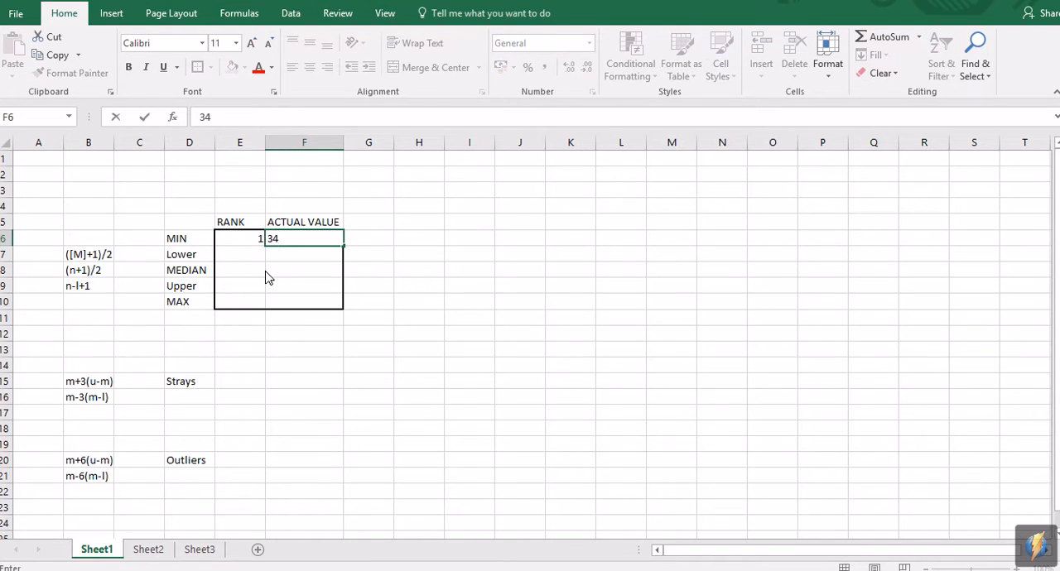
{"action": "key", "text": "Return"}
Step: Fill the MAX row with rank 25 and actual value 94, checking the tutorial's data table in Chrome
{"action": "key", "text": "Down"}
{"action": "key", "text": "Down"}
{"action": "key", "text": "Down"}
{"action": "key", "text": "Left"}
{"action": "type", "text": "25"}
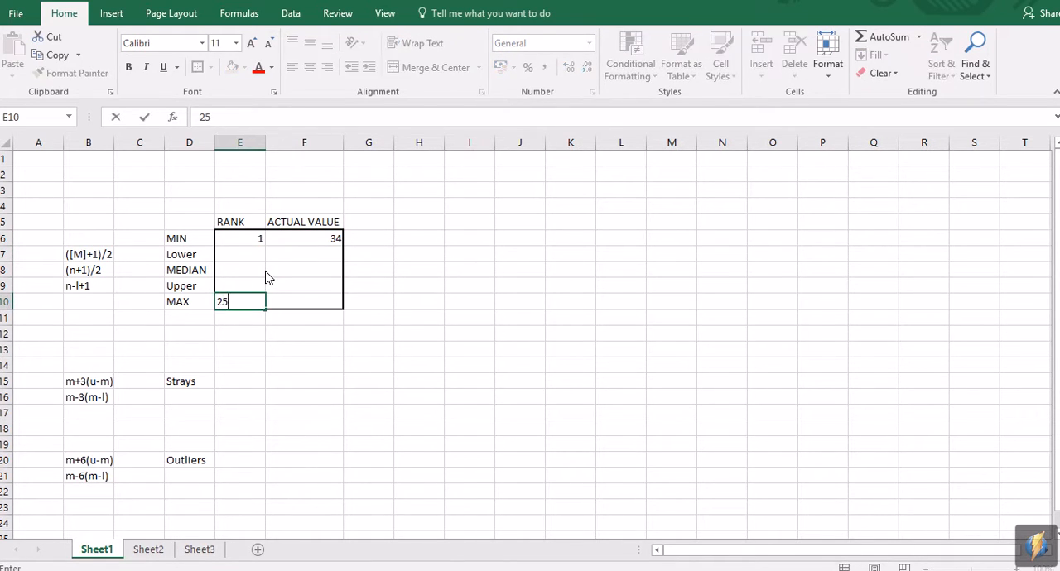
{"action": "left_click", "coordinate": [336, 367]}
{"action": "mouse_move", "coordinate": [319, 563]}
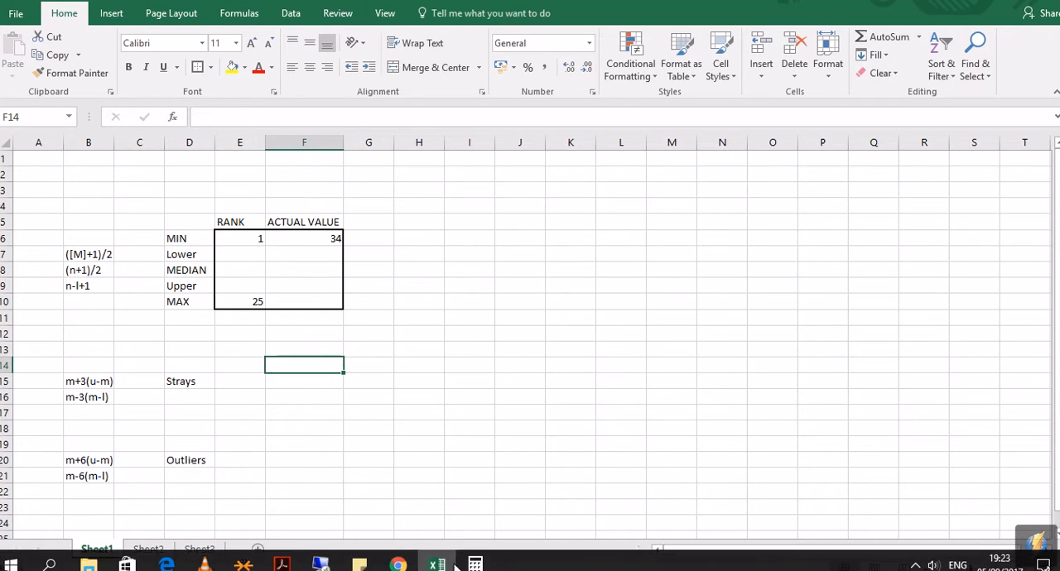
{"action": "left_click", "coordinate": [401, 565]}
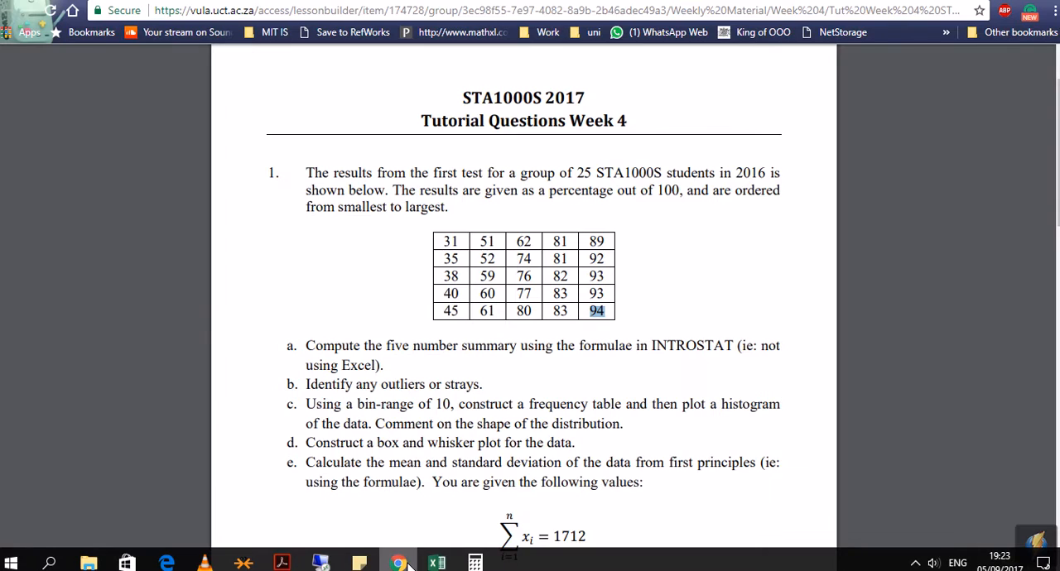
{"action": "left_click", "coordinate": [408, 565]}
{"action": "left_click", "coordinate": [299, 312]}
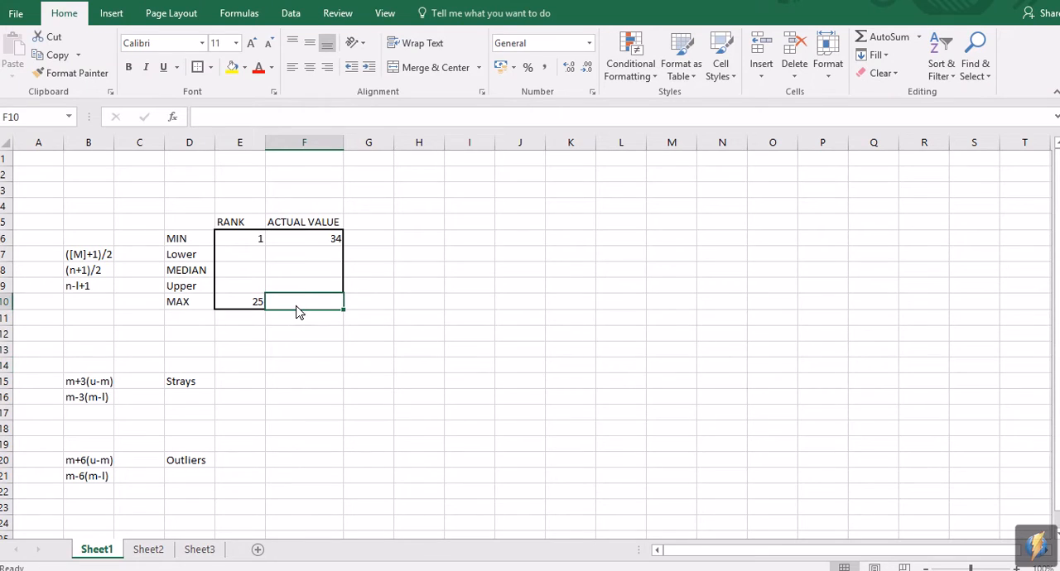
{"action": "type", "text": "94"}
{"action": "left_click", "coordinate": [310, 366]}
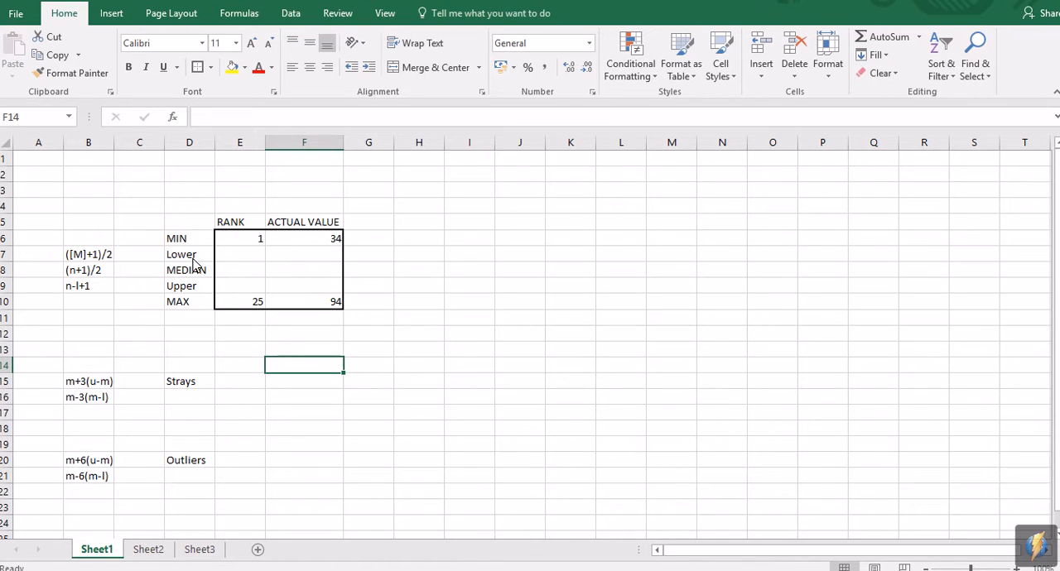
Step: Switch to Calculator and evaluate the median rank formula (n+1)/2 as 25 + 1, divided by 2
{"action": "left_click", "coordinate": [104, 273]}
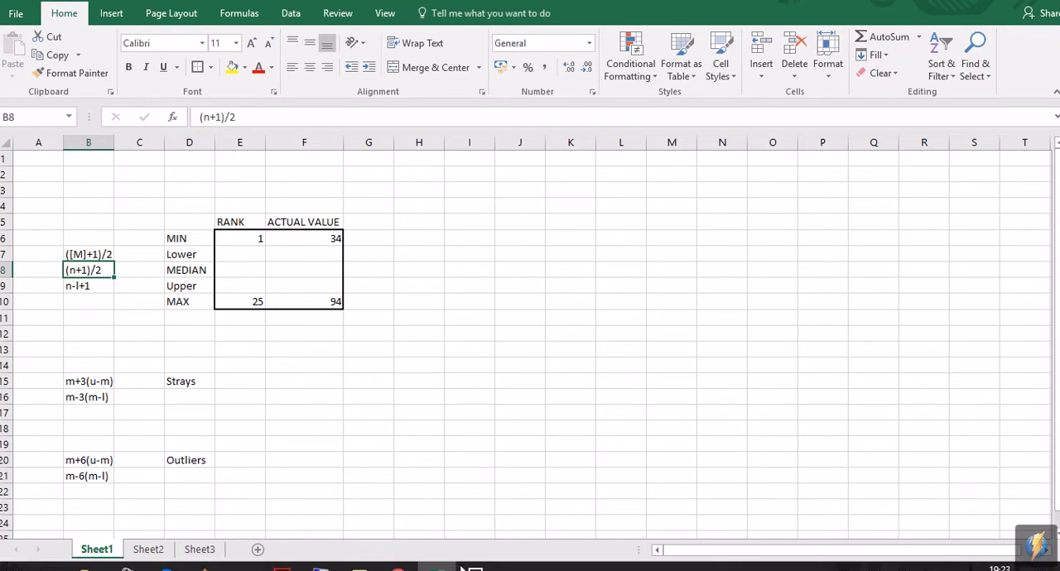
{"action": "left_click", "coordinate": [474, 563]}
{"action": "left_click_drag", "start_coordinate": [647, 146], "coordinate": [688, 46]}
{"action": "left_click", "coordinate": [673, 413]}
{"action": "left_click", "coordinate": [677, 385]}
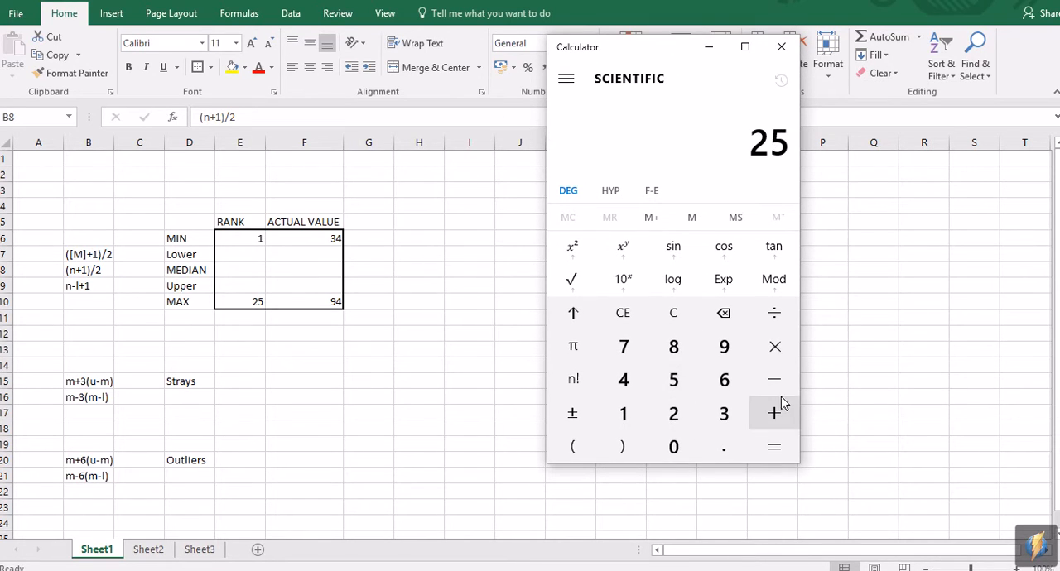
{"action": "left_click", "coordinate": [784, 412]}
{"action": "left_click", "coordinate": [625, 412]}
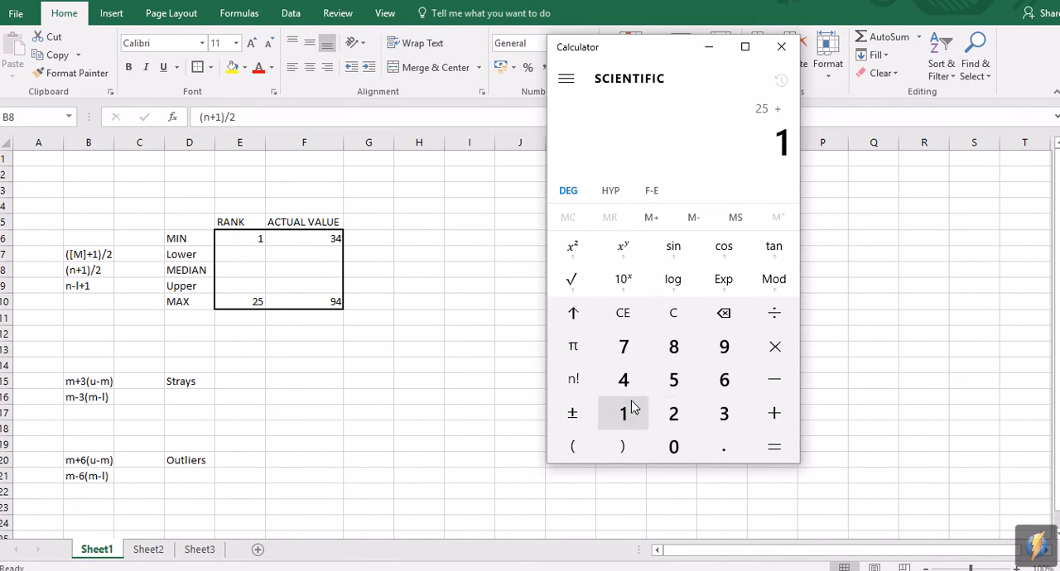
{"action": "left_click", "coordinate": [794, 447]}
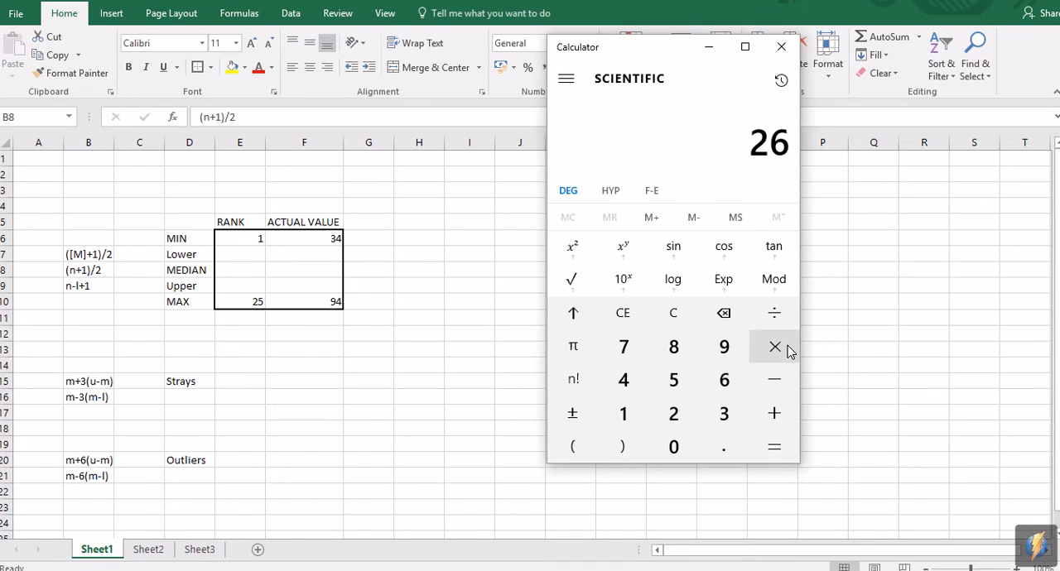
{"action": "left_click", "coordinate": [775, 320]}
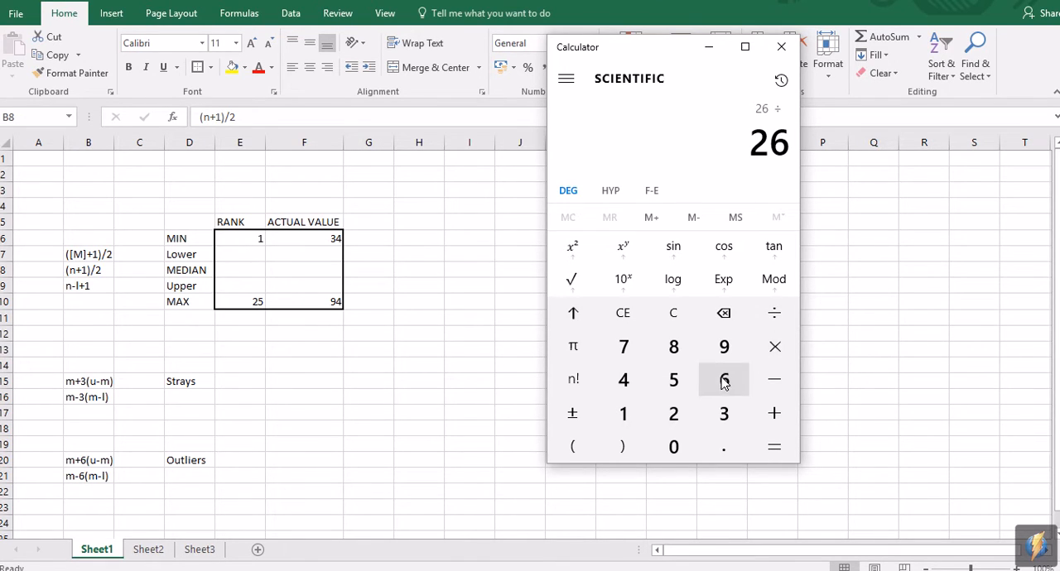
{"action": "left_click", "coordinate": [673, 413]}
{"action": "left_click", "coordinate": [774, 445]}
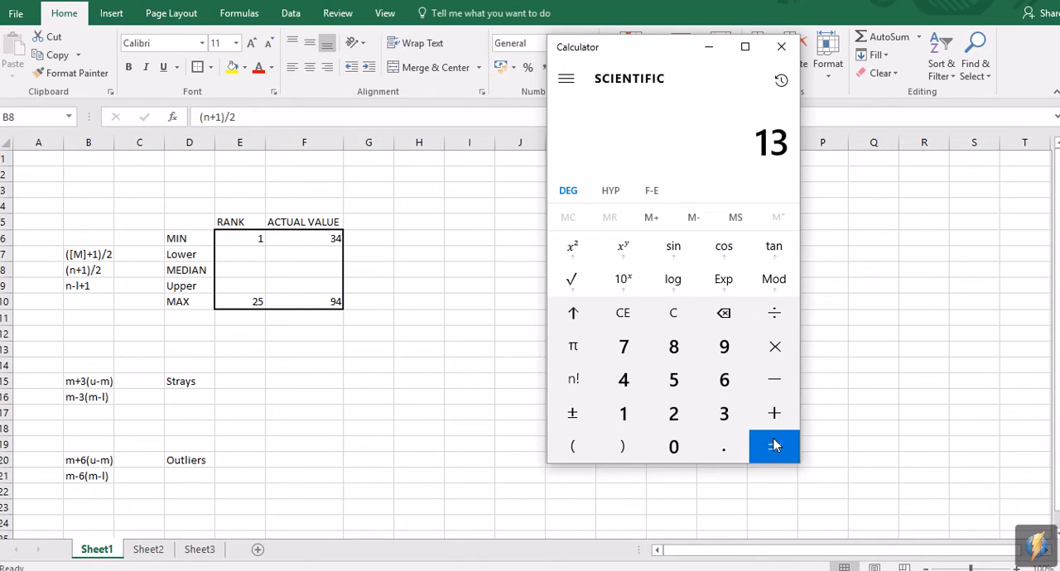
Step: Return to Excel and enter 13 as the rank in the MEDIAN row
{"action": "left_click", "coordinate": [257, 276]}
{"action": "left_click", "coordinate": [260, 277]}
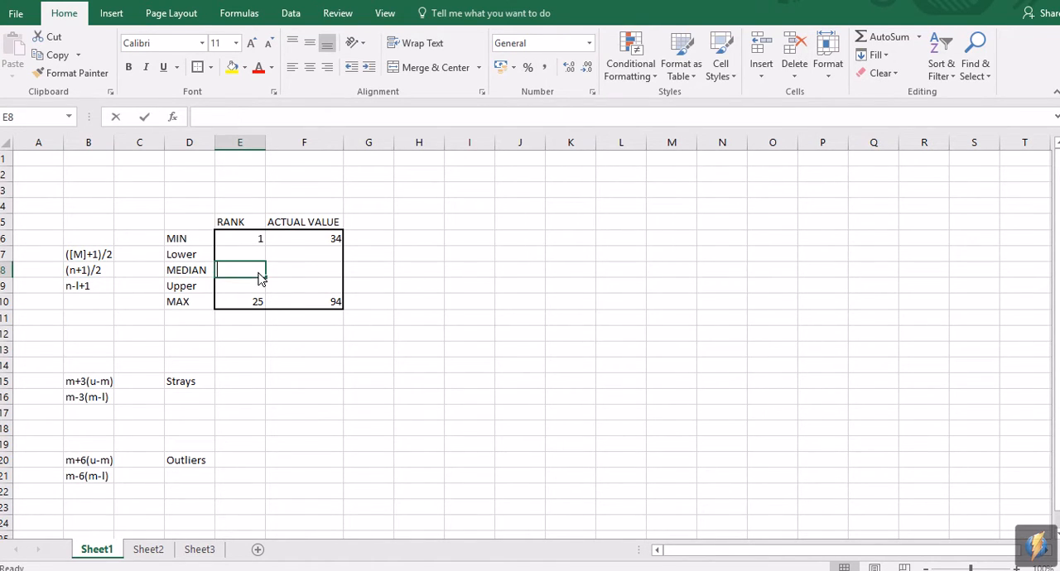
{"action": "type", "text": "13"}
{"action": "left_click", "coordinate": [368, 364]}
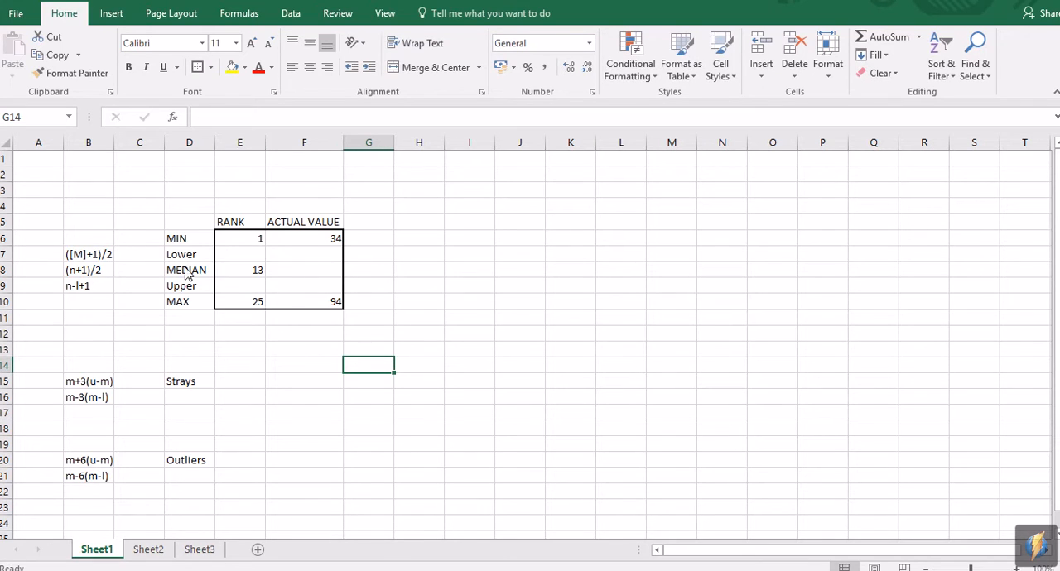
Step: Look up the 13th result in the tutorial's data table in Chrome and enter 76 as the median's actual value in Excel
{"action": "mouse_move", "coordinate": [422, 570]}
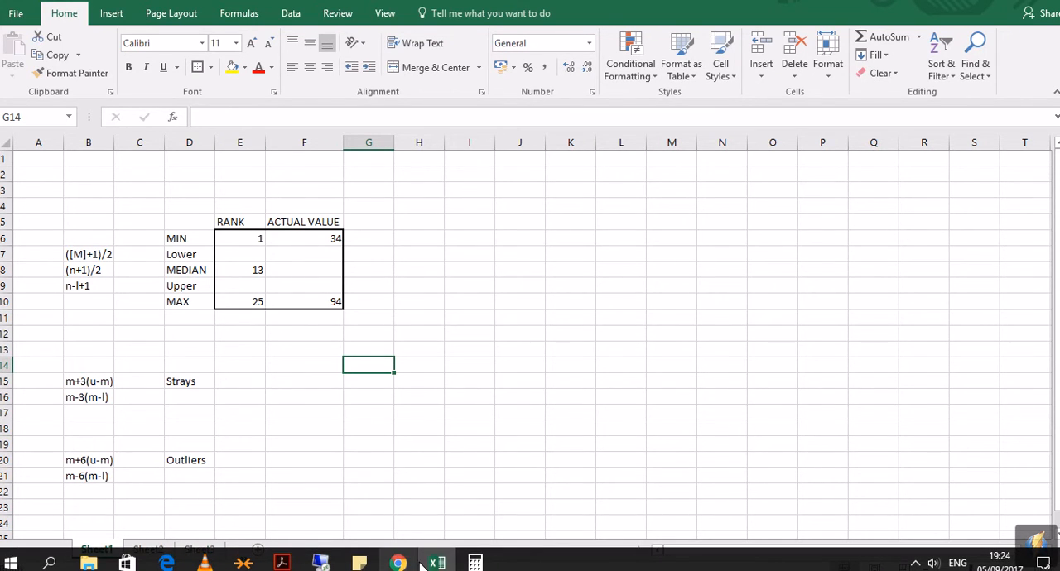
{"action": "left_click", "coordinate": [398, 563]}
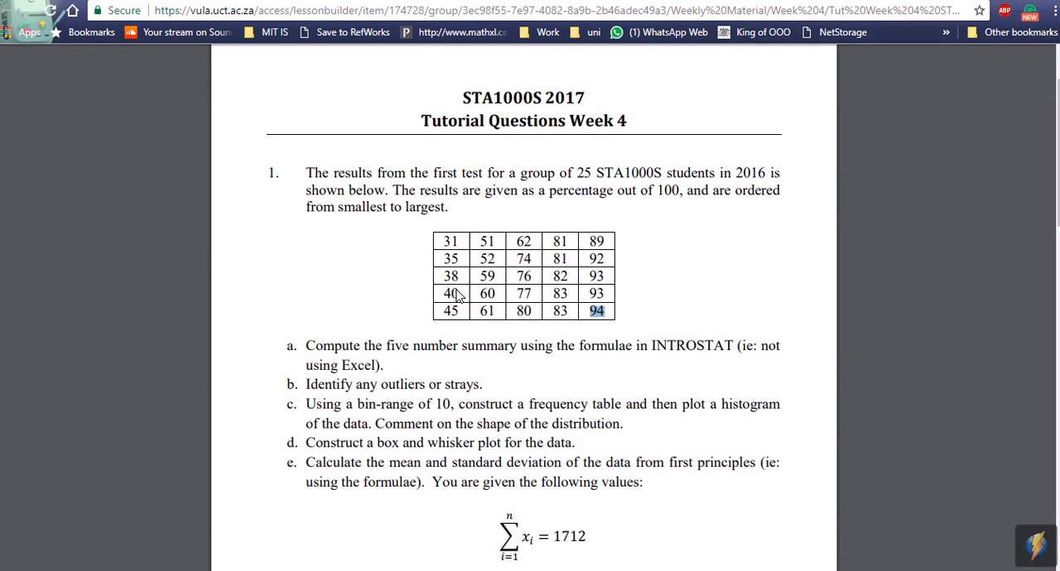
{"action": "double_click", "coordinate": [524, 277]}
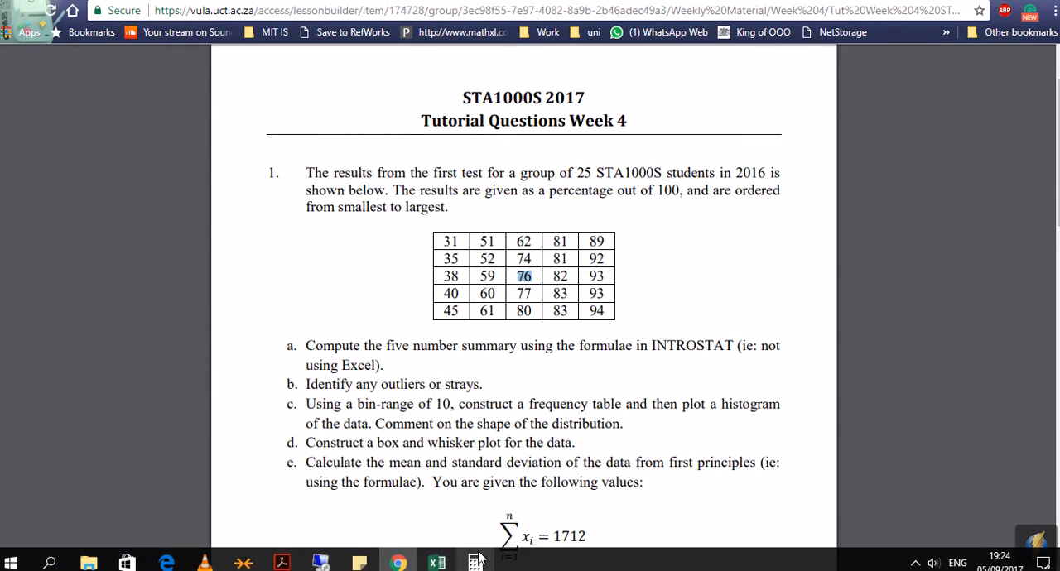
{"action": "left_click", "coordinate": [437, 563]}
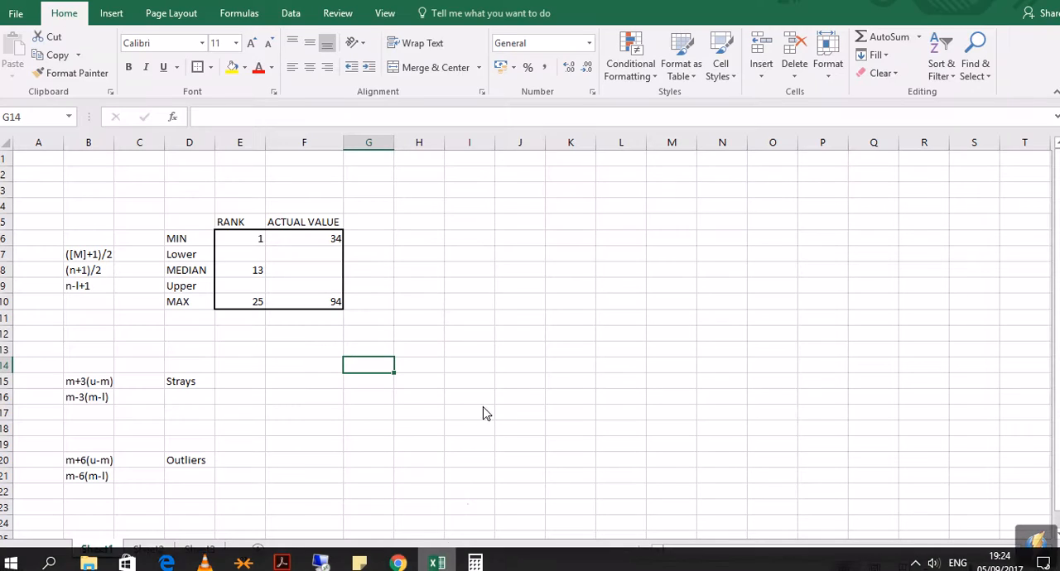
{"action": "left_click", "coordinate": [309, 274]}
{"action": "type", "text": "76"}
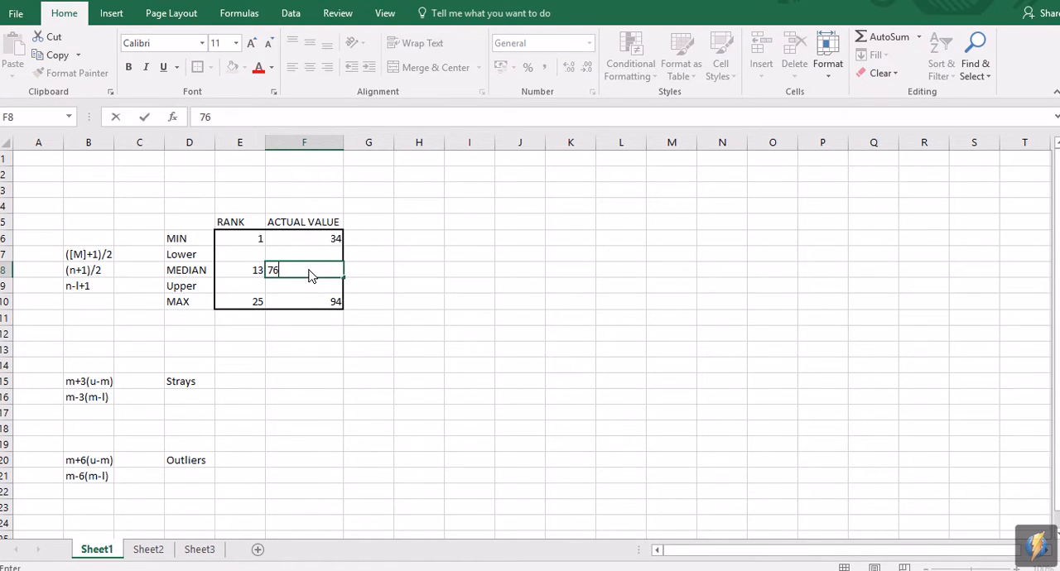
{"action": "key", "text": "Return"}
Step: Examine the Lower row of the summary table and its rank formula ([M]+1)/2 in cell B7
{"action": "key", "text": "Left"}
{"action": "key", "text": "Up"}
{"action": "key", "text": "Up"}
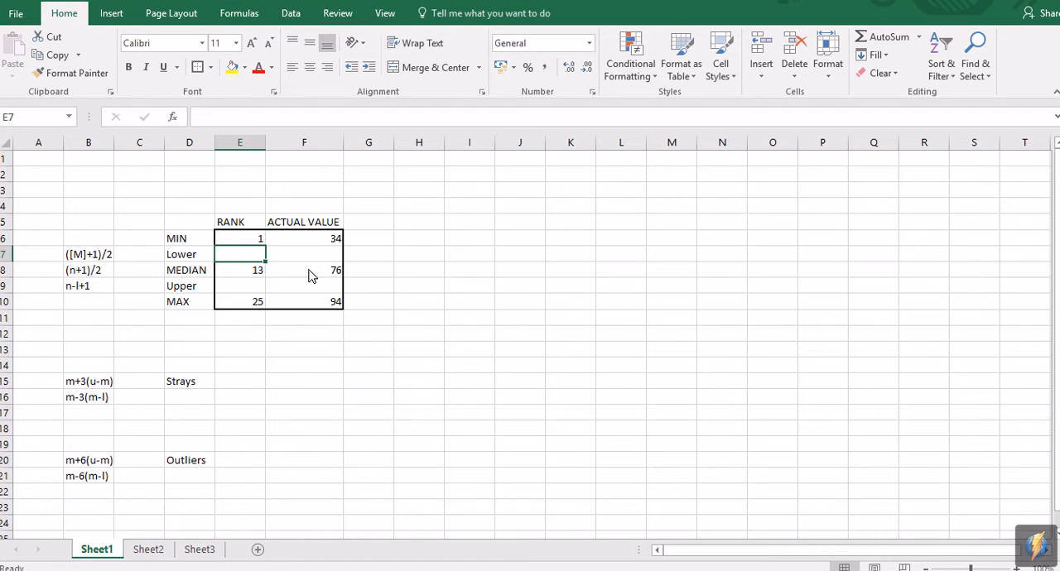
{"action": "key", "text": "Down"}
{"action": "key", "text": "Down"}
{"action": "key", "text": "Up"}
{"action": "key", "text": "Up"}
{"action": "key", "text": "Up"}
{"action": "key", "text": "Down"}
{"action": "key", "text": "Left"}
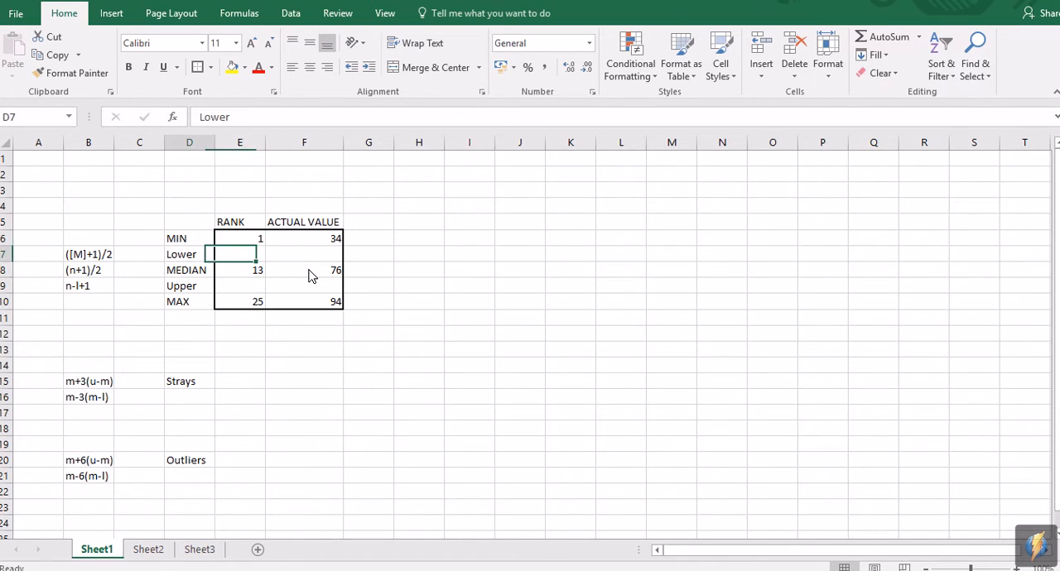
{"action": "key", "text": "Left"}
{"action": "key", "text": "Left"}
{"action": "key", "text": "Left"}
{"action": "key", "text": "Right"}
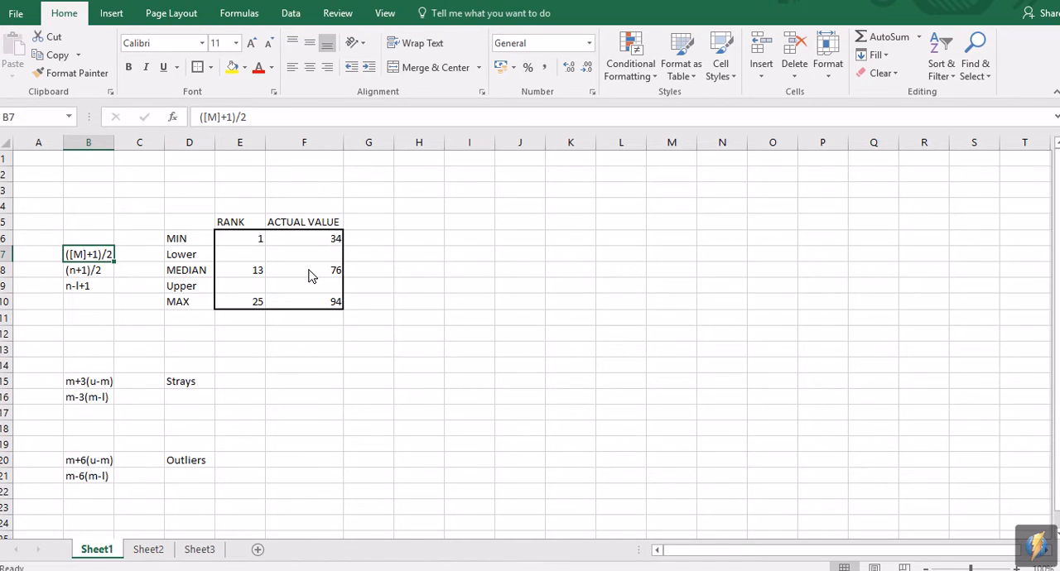
Step: Compare the MEDIAN row's rank and actual value to see which one the Lower formula's [M] uses
{"action": "key", "text": "Right"}
{"action": "key", "text": "Right"}
{"action": "key", "text": "Right"}
{"action": "key", "text": "Down"}
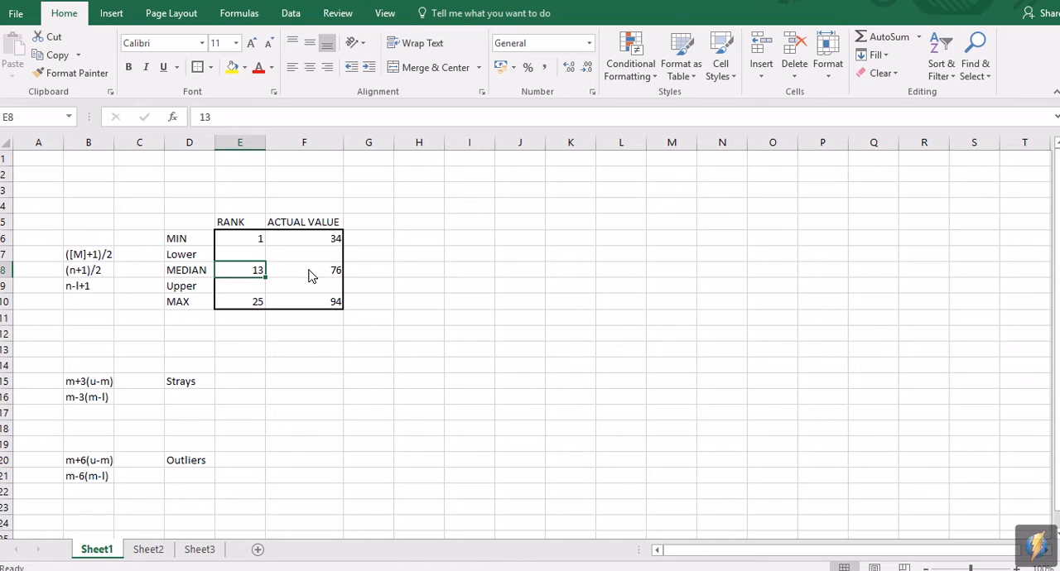
{"action": "key", "text": "Right"}
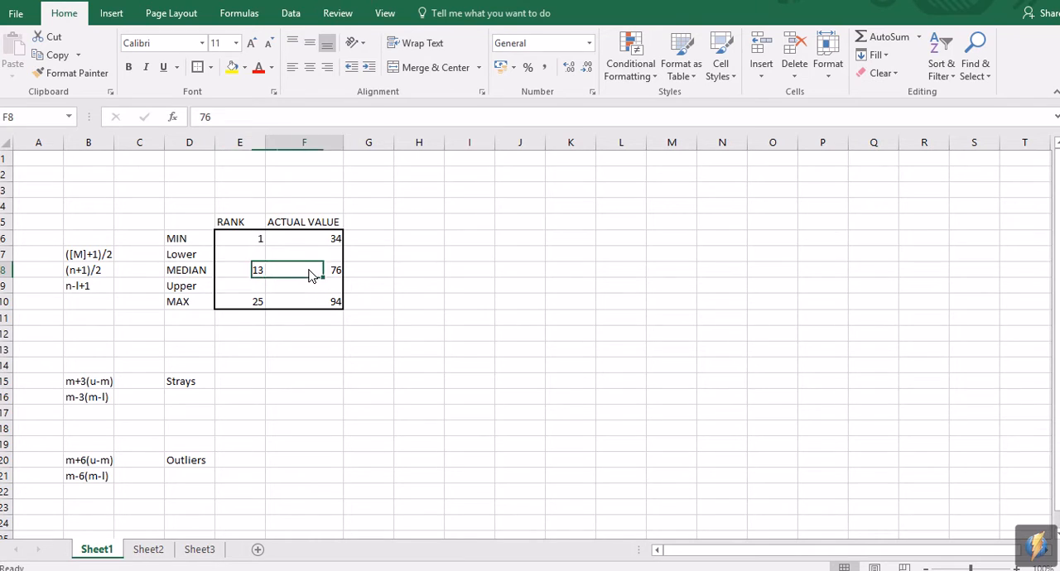
{"action": "key", "text": "Left"}
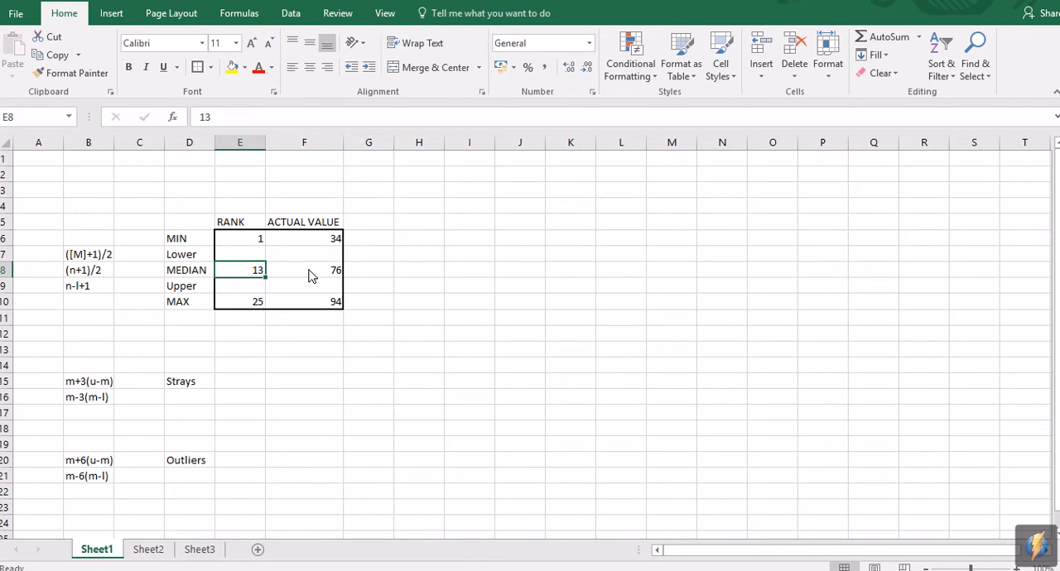
{"action": "key", "text": "Left"}
{"action": "key", "text": "Left"}
{"action": "key", "text": "Left"}
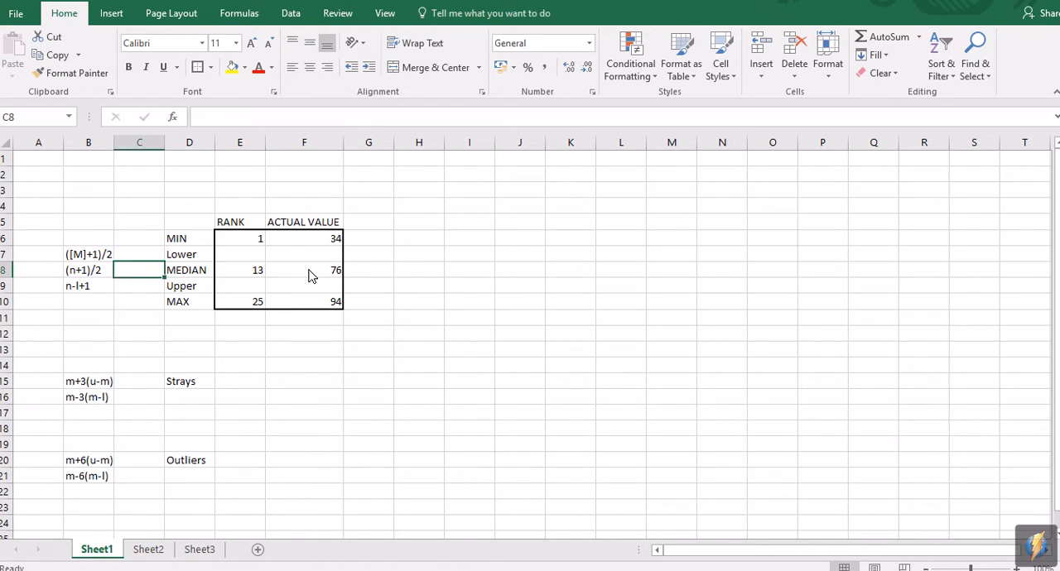
{"action": "key", "text": "Up"}
{"action": "key", "text": "Down"}
{"action": "key", "text": "Right"}
{"action": "key", "text": "Right"}
{"action": "key", "text": "Right"}
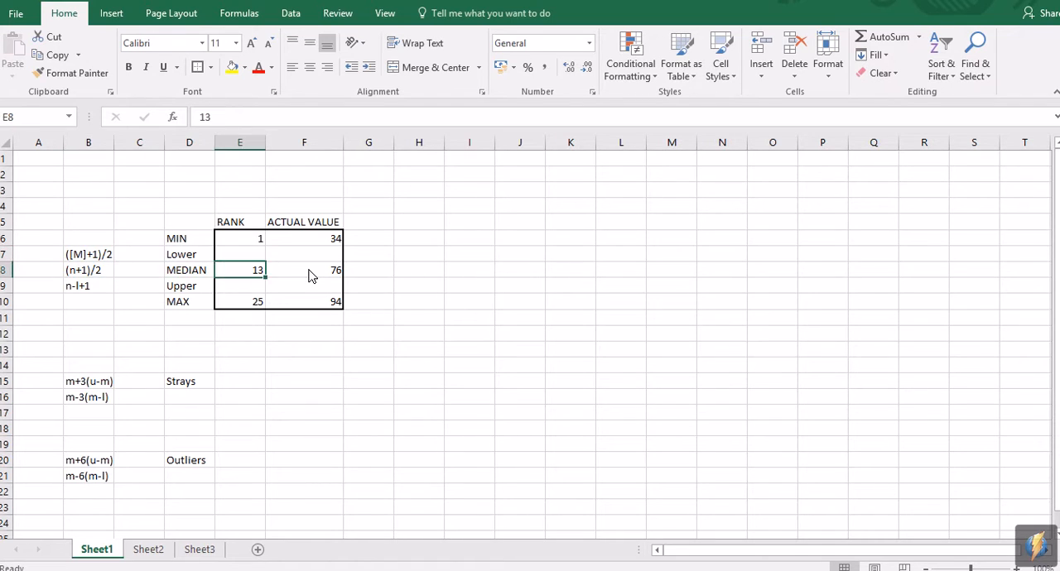
{"action": "key", "text": "Left"}
{"action": "key", "text": "Left"}
{"action": "key", "text": "Left"}
{"action": "key", "text": "Up"}
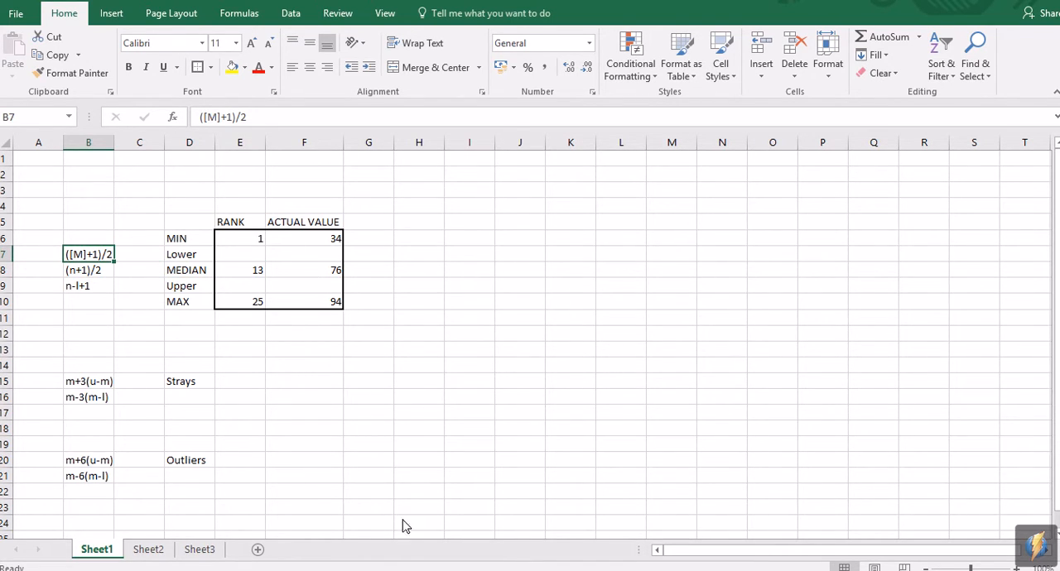
Step: Switch to Calculator and work out the Lower rank by adding 1 to 13 and dividing by 2
{"action": "left_click", "coordinate": [474, 563]}
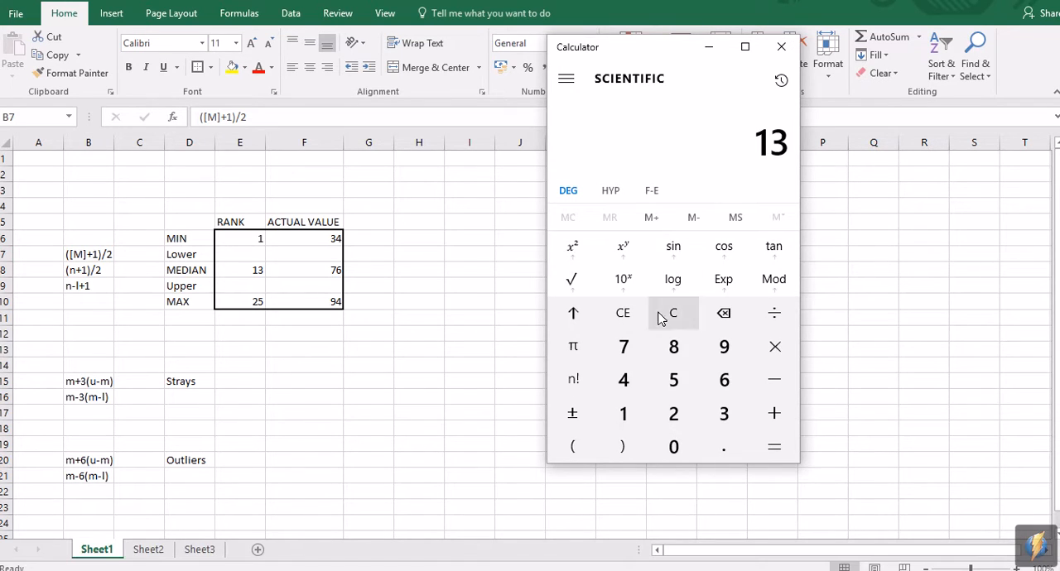
{"action": "left_click", "coordinate": [775, 415]}
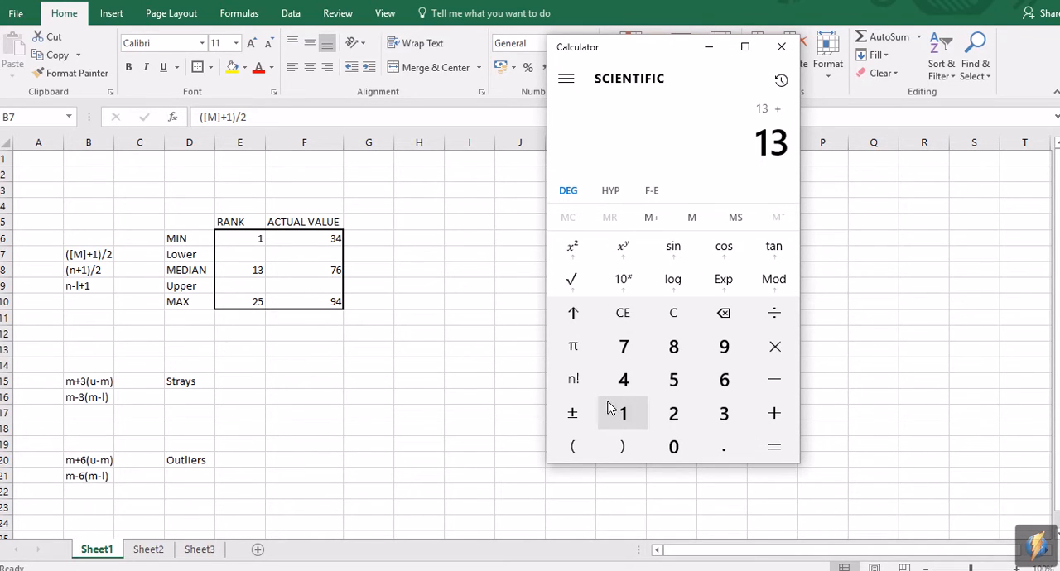
{"action": "left_click", "coordinate": [613, 409]}
{"action": "left_click", "coordinate": [782, 443]}
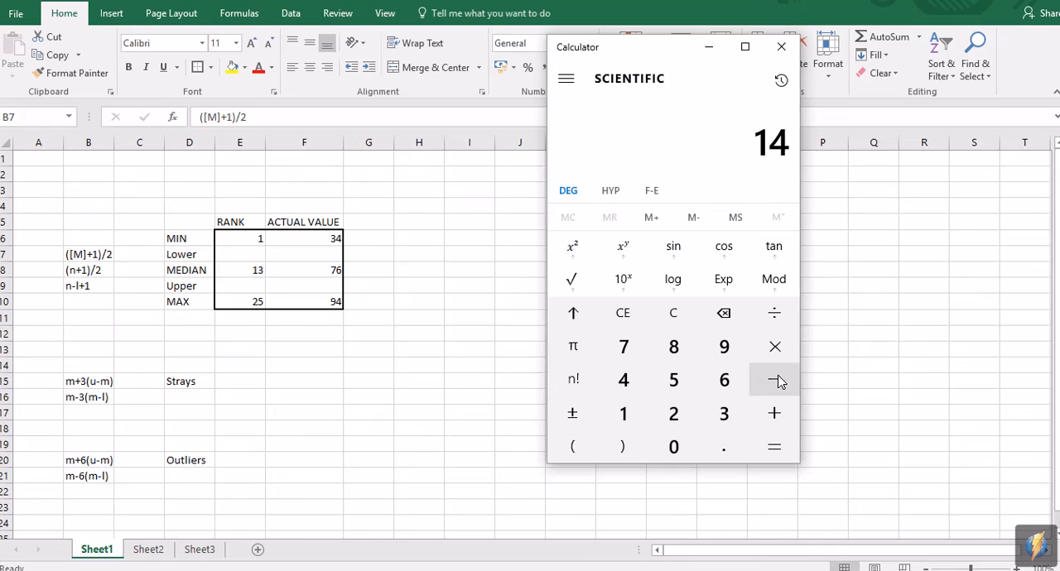
{"action": "left_click", "coordinate": [775, 315]}
{"action": "left_click", "coordinate": [672, 412]}
{"action": "left_click", "coordinate": [777, 447]}
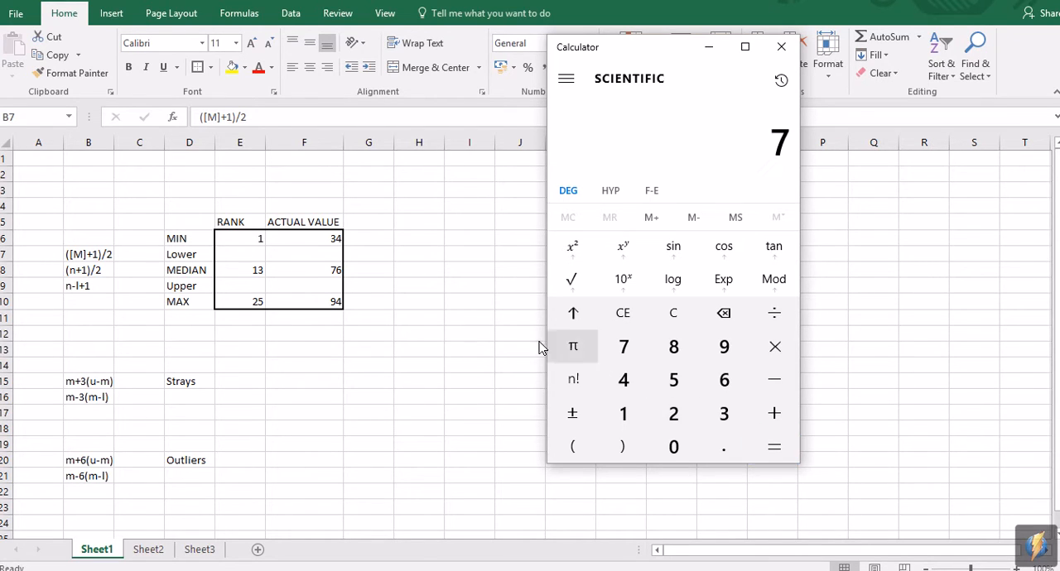
Step: Return to Excel and enter 7 as the rank in the Lower row
{"action": "key", "text": "alt+Tab"}
{"action": "left_click", "coordinate": [257, 256]}
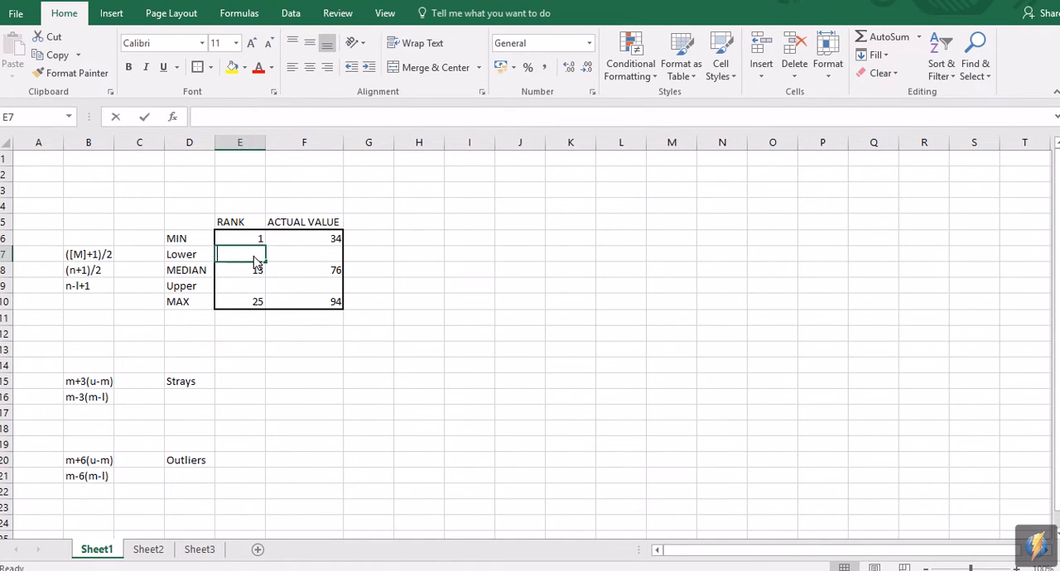
{"action": "type", "text": "7"}
{"action": "key", "text": "Tab"}
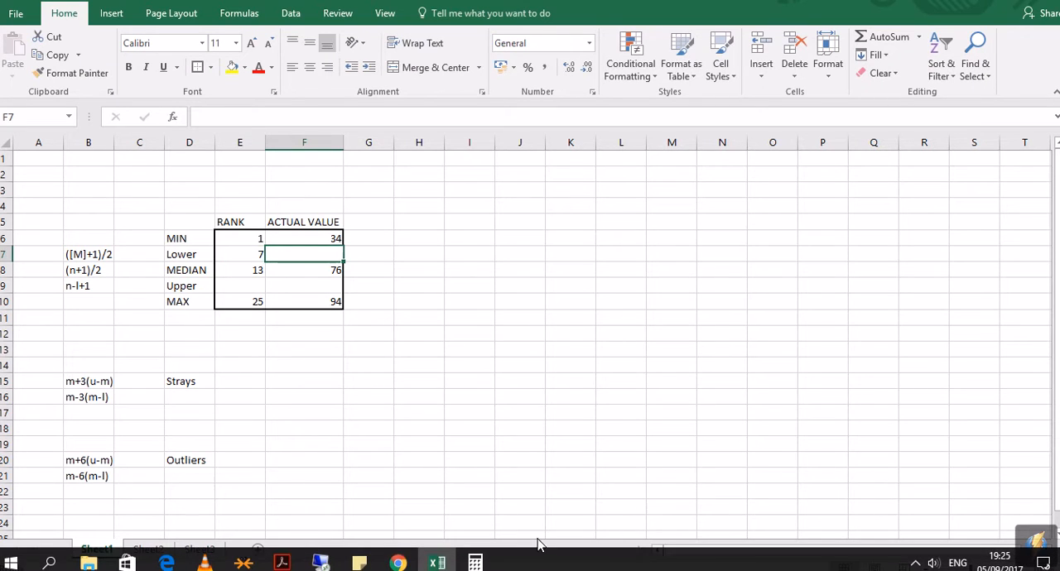
Step: Look up the 7th result in the tutorial's data table in Chrome and enter 52 as the Lower actual value in Excel
{"action": "left_click", "coordinate": [398, 563]}
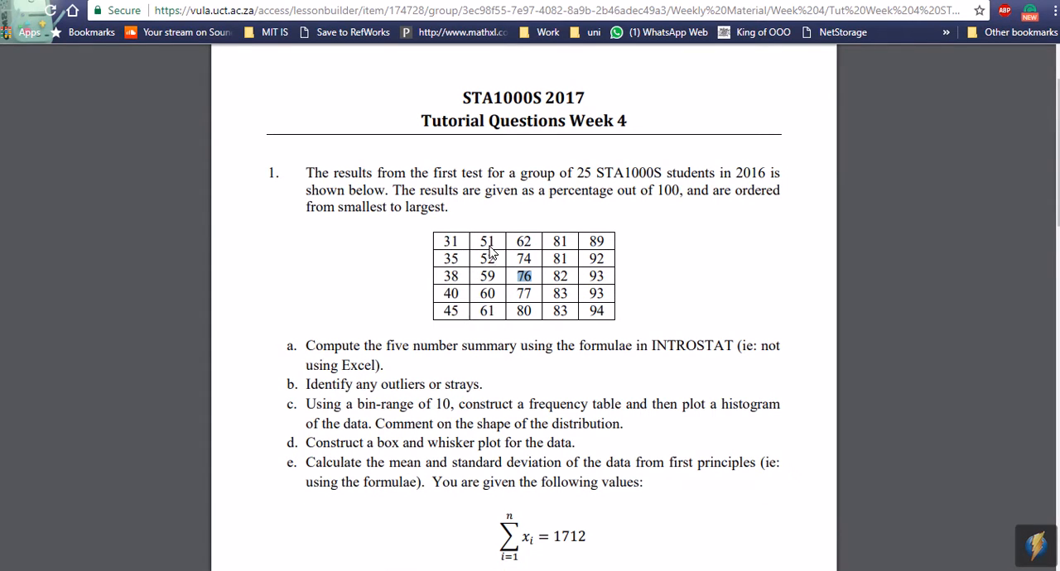
{"action": "left_click_drag", "start_coordinate": [497, 261], "coordinate": [473, 265]}
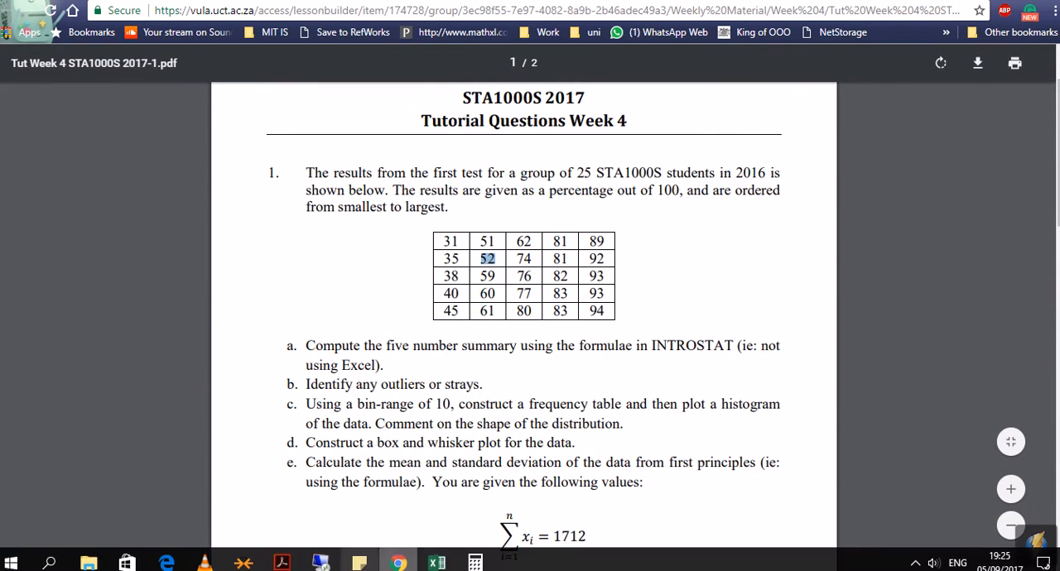
{"action": "left_click", "coordinate": [437, 562]}
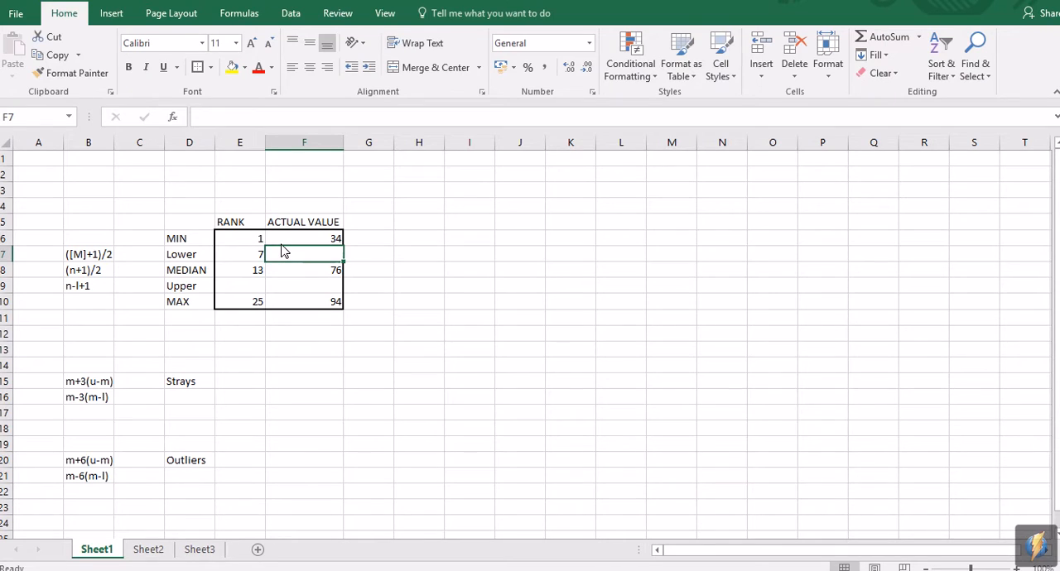
{"action": "type", "text": "52"}
{"action": "key", "text": "Return"}
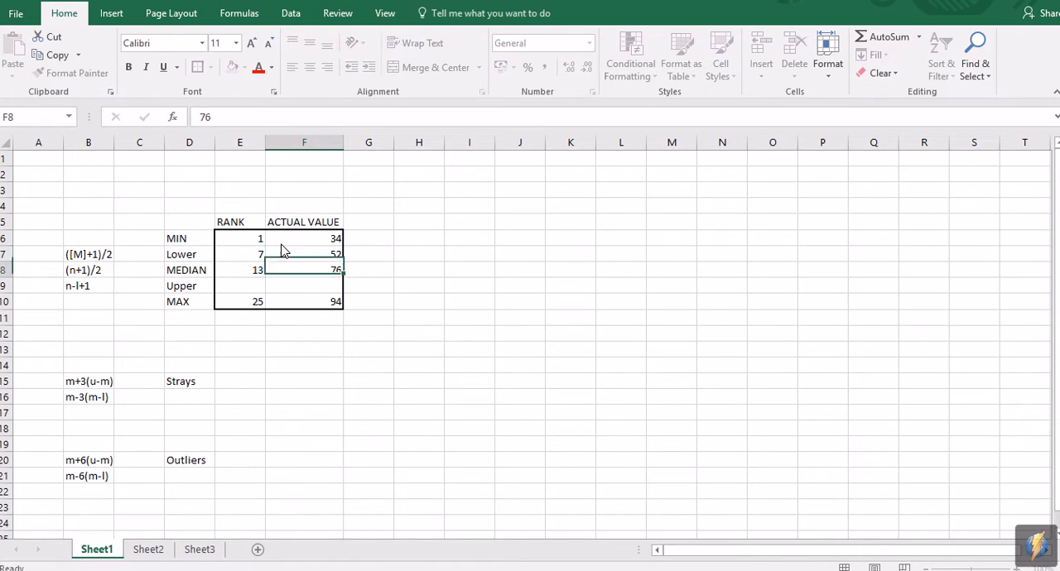
Step: Examine the Upper row's rank formula n-l+1 in cell B9 and the Lower row that its l refers to
{"action": "key", "text": "Down"}
{"action": "key", "text": "Left"}
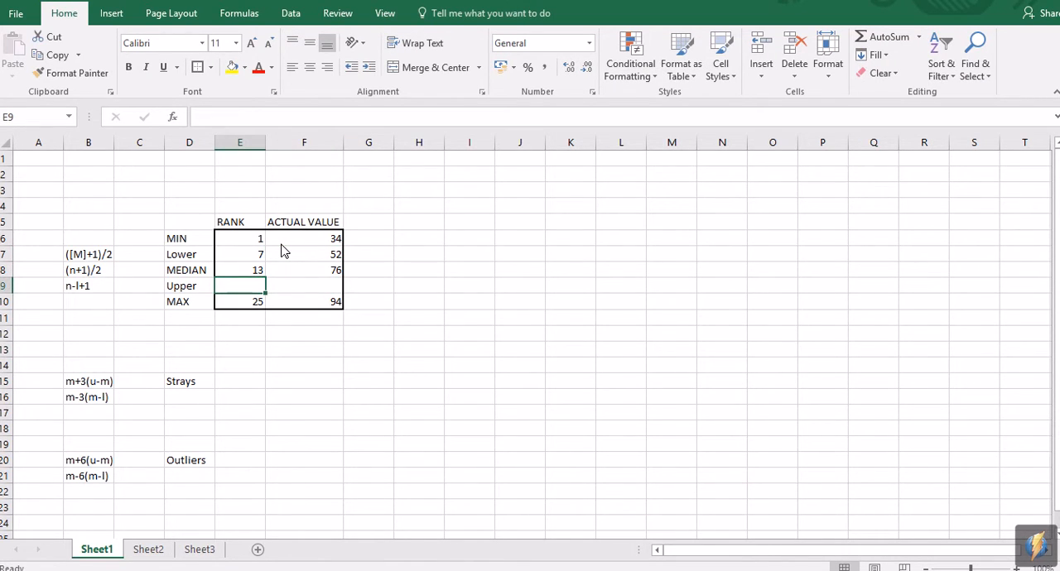
{"action": "key", "text": "Left"}
{"action": "key", "text": "Left"}
{"action": "key", "text": "Left"}
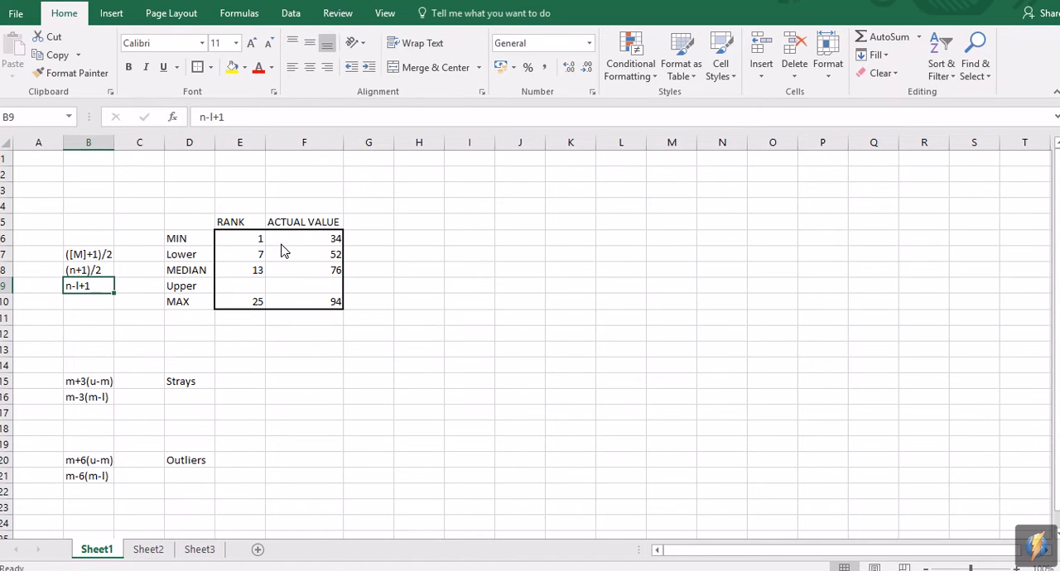
{"action": "key", "text": "Up"}
{"action": "key", "text": "Up"}
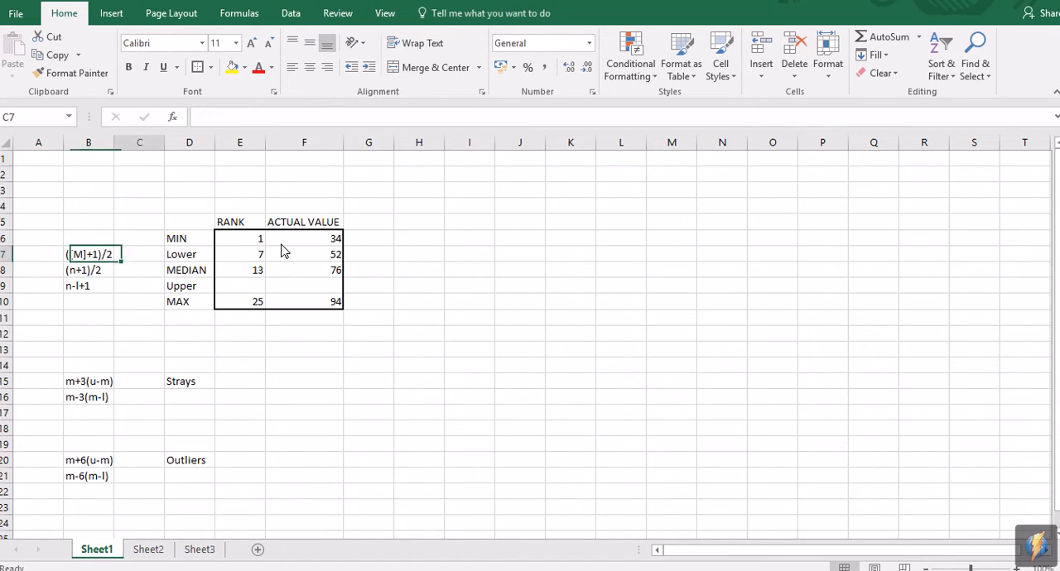
{"action": "key", "text": "Right"}
{"action": "key", "text": "Right"}
{"action": "key", "text": "Right"}
{"action": "key", "text": "Down"}
{"action": "key", "text": "Down"}
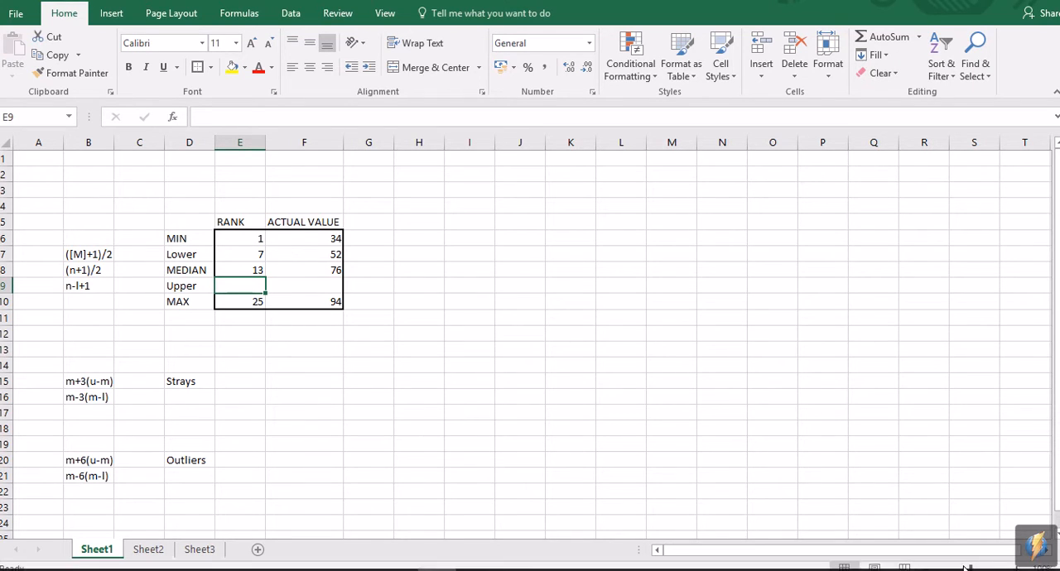
Step: Switch to Calculator, clear it and compute the Upper rank as 25 - 7 + 1
{"action": "left_click", "coordinate": [474, 563]}
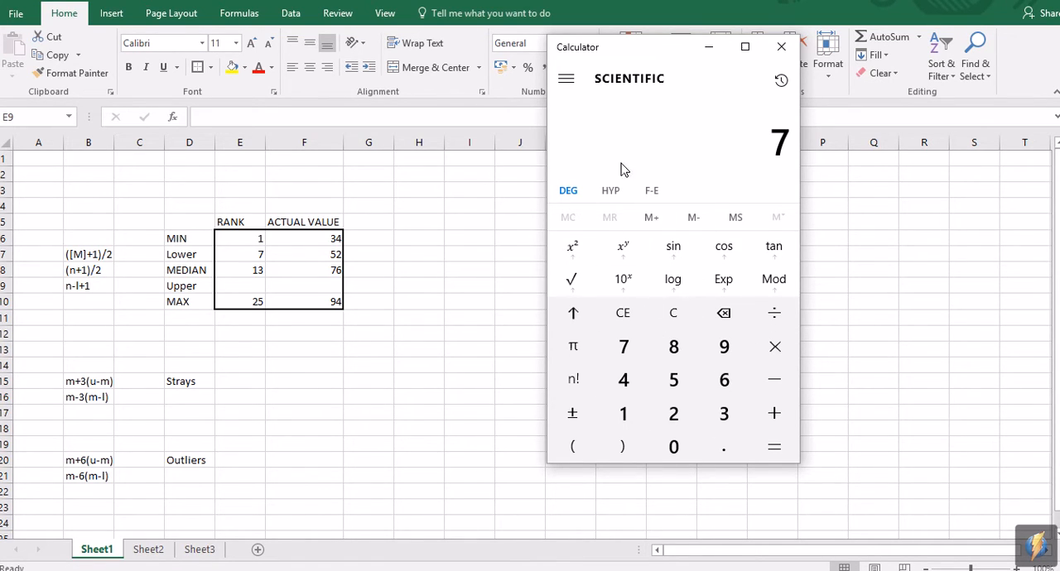
{"action": "left_click", "coordinate": [636, 318]}
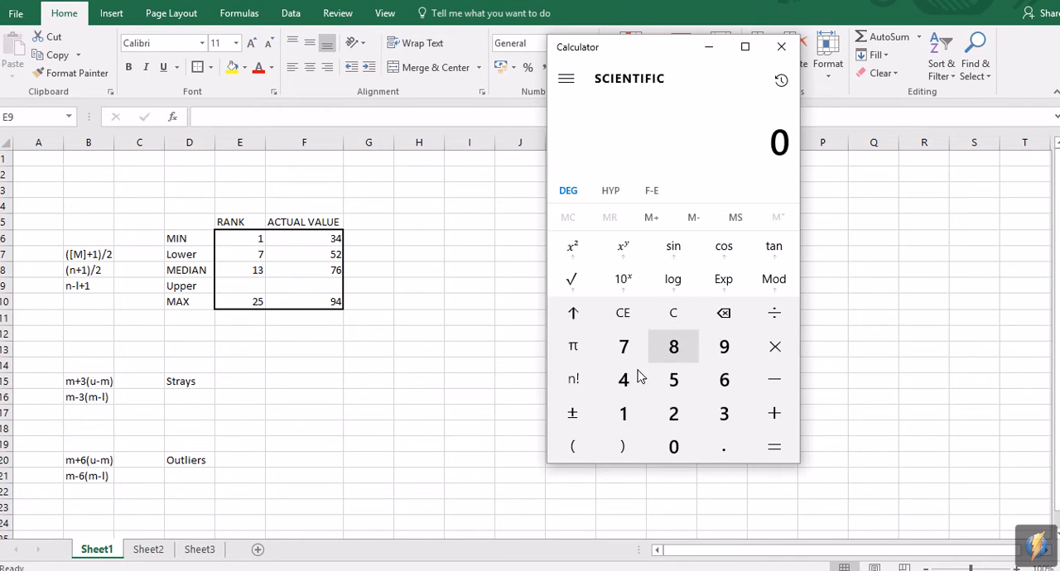
{"action": "left_click", "coordinate": [673, 415]}
{"action": "left_click", "coordinate": [674, 388]}
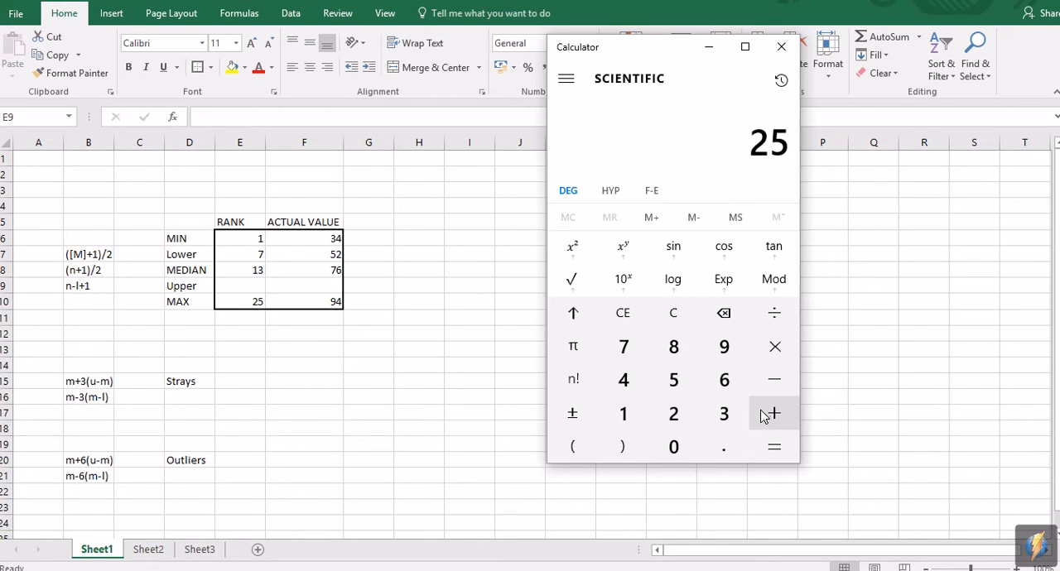
{"action": "left_click", "coordinate": [776, 377]}
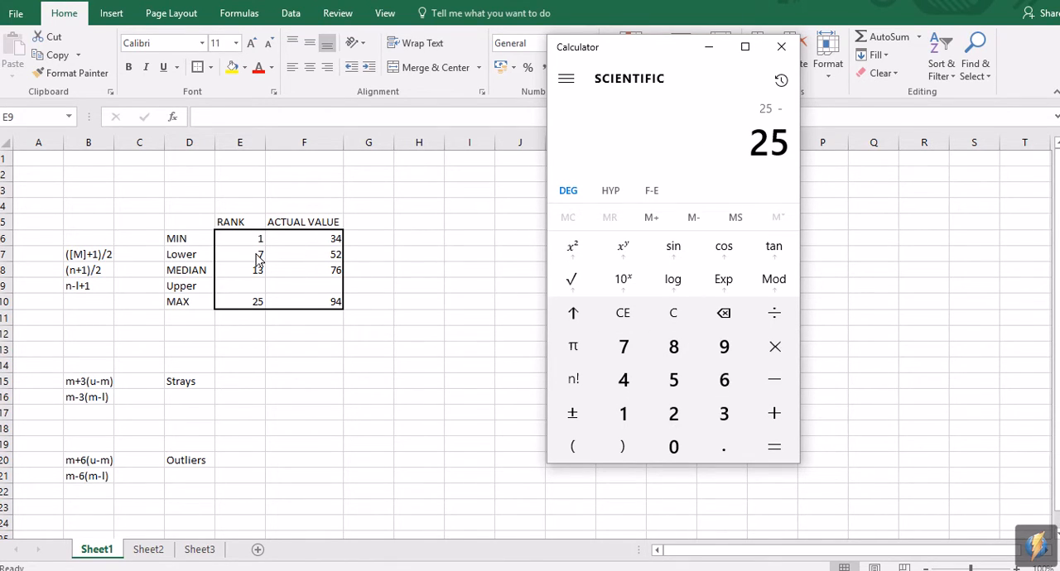
{"action": "left_click", "coordinate": [623, 347]}
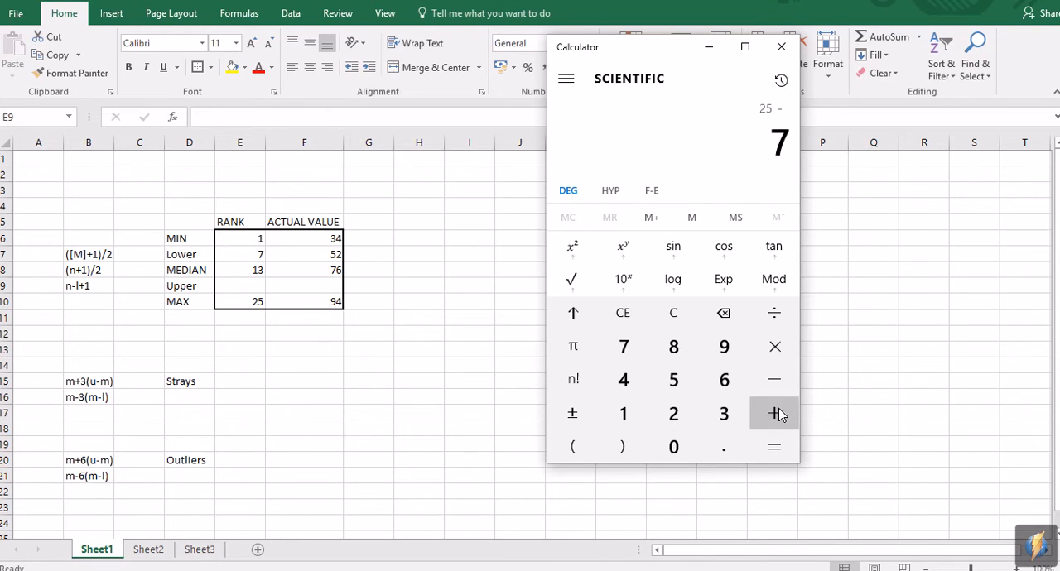
{"action": "left_click", "coordinate": [774, 413]}
{"action": "left_click", "coordinate": [622, 413]}
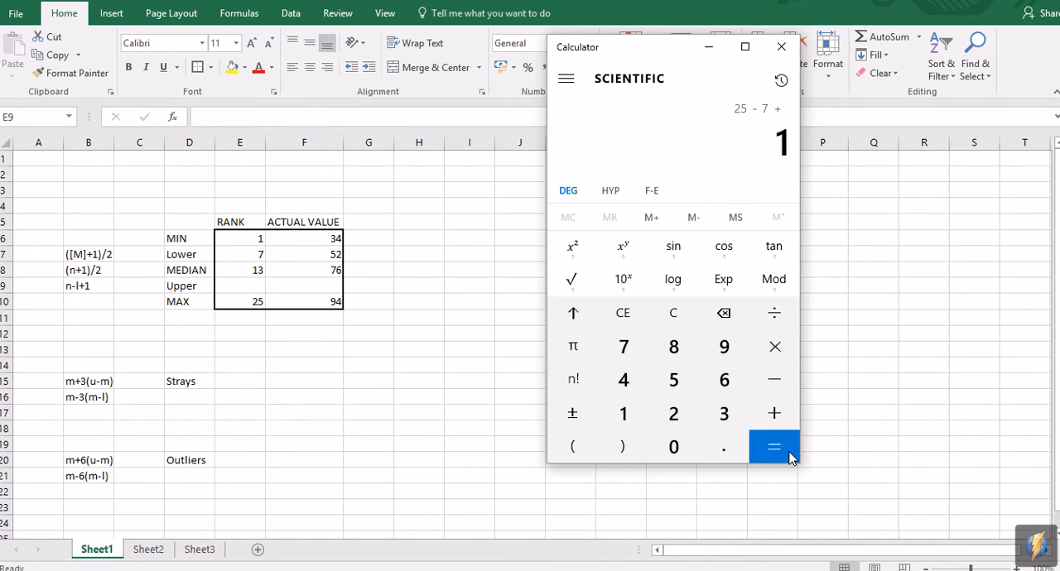
{"action": "left_click", "coordinate": [788, 452]}
Step: Return to Excel and enter 19 as the rank in the Upper row
{"action": "key", "text": "alt+Tab"}
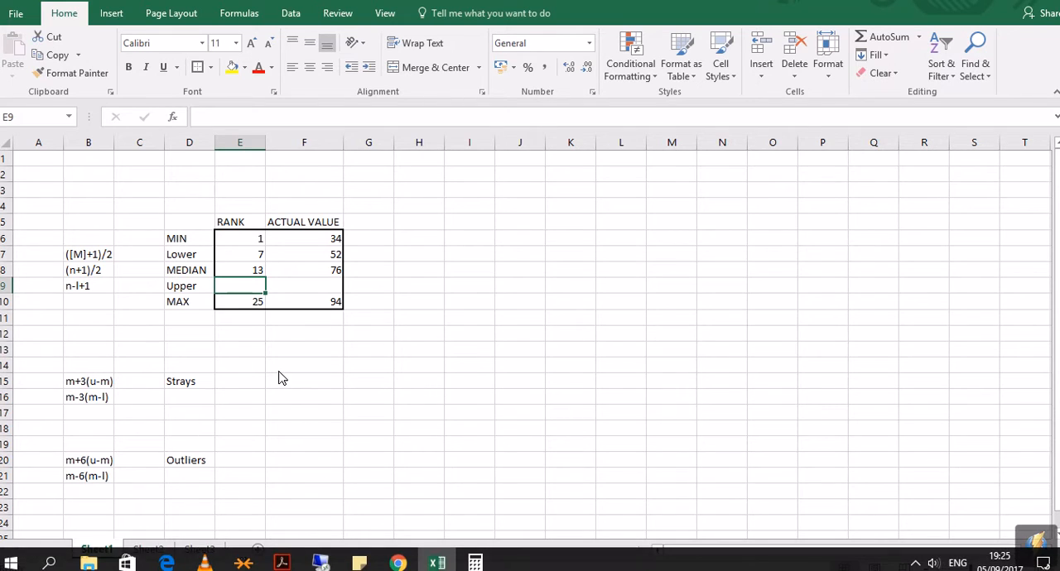
{"action": "type", "text": "19"}
{"action": "key", "text": "Tab"}
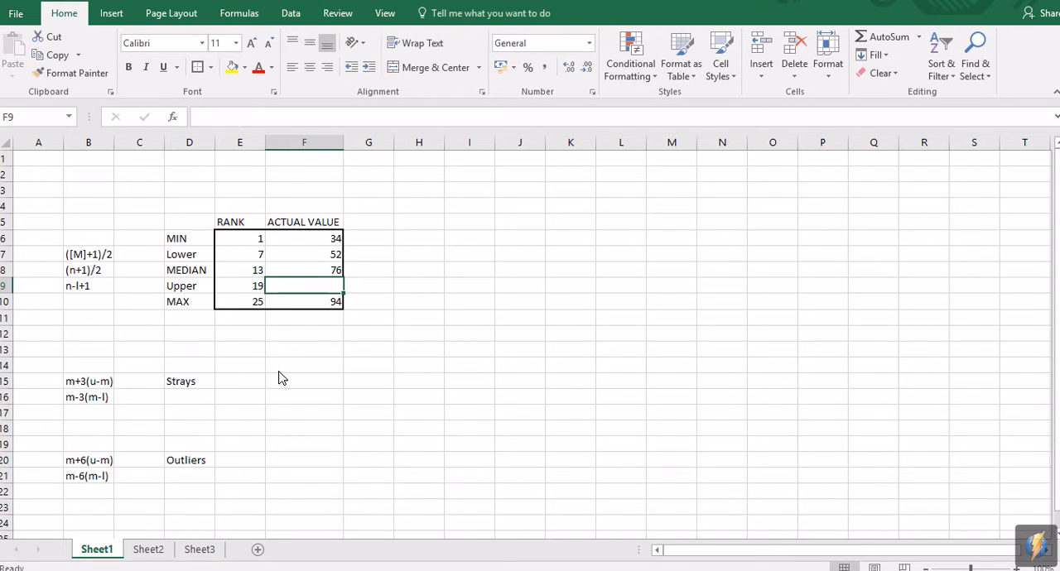
Step: Look up the 19th result in the tutorial's data table in Chrome and enter 83 as the Upper actual value in Excel
{"action": "mouse_move", "coordinate": [277, 568]}
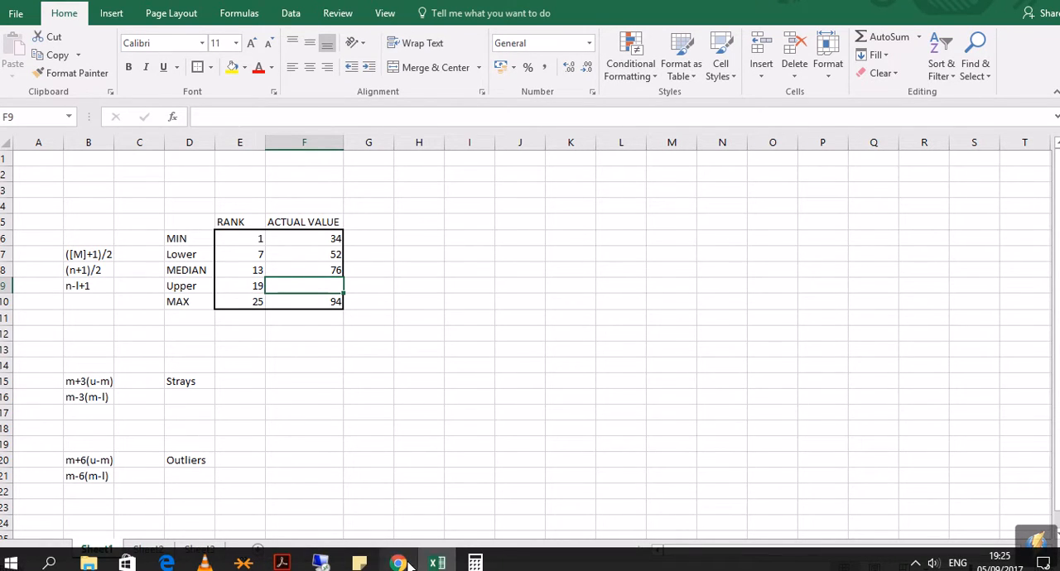
{"action": "left_click", "coordinate": [400, 564]}
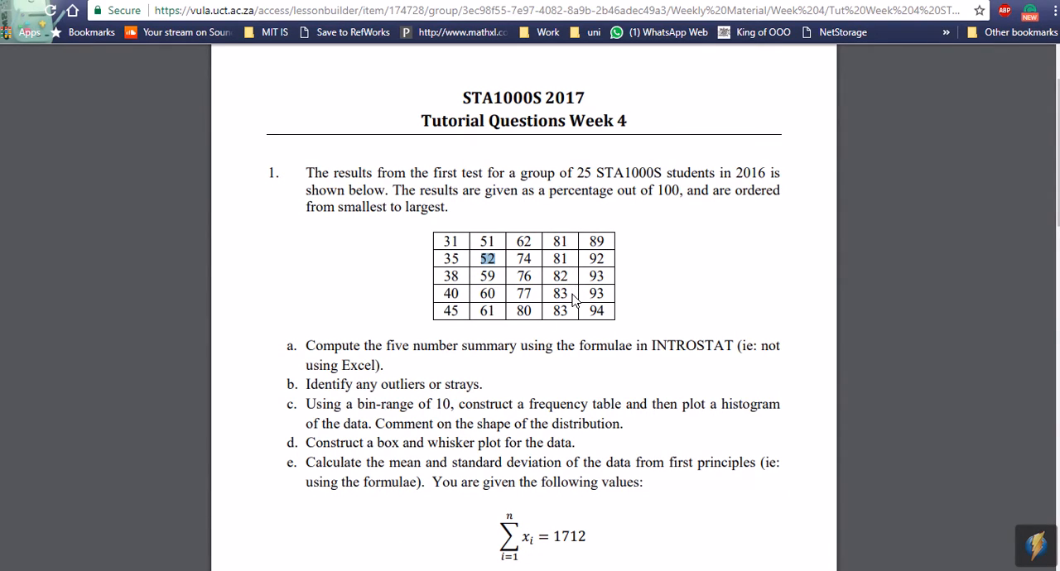
{"action": "left_click", "coordinate": [561, 294]}
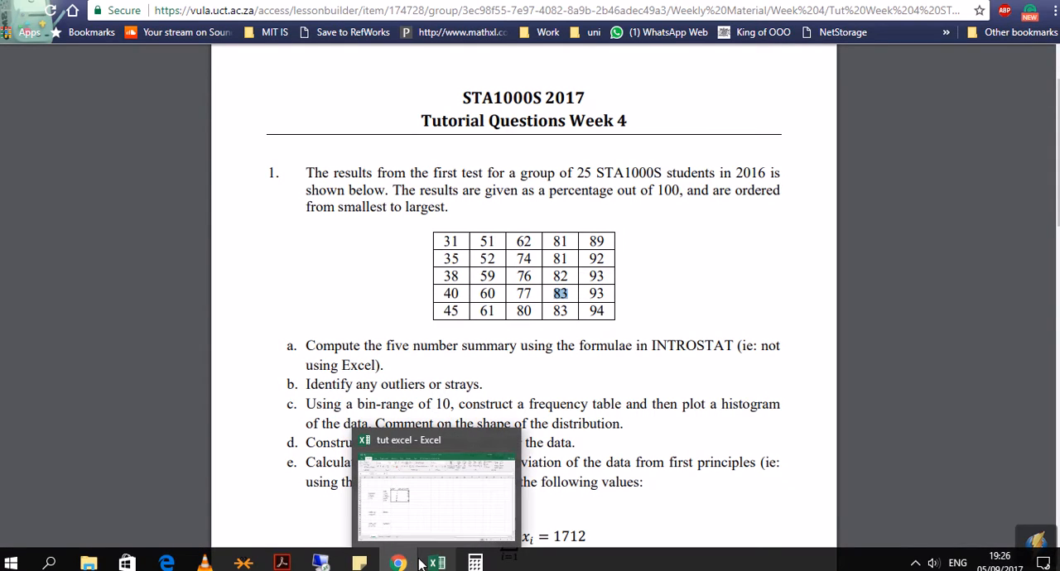
{"action": "left_click", "coordinate": [421, 563]}
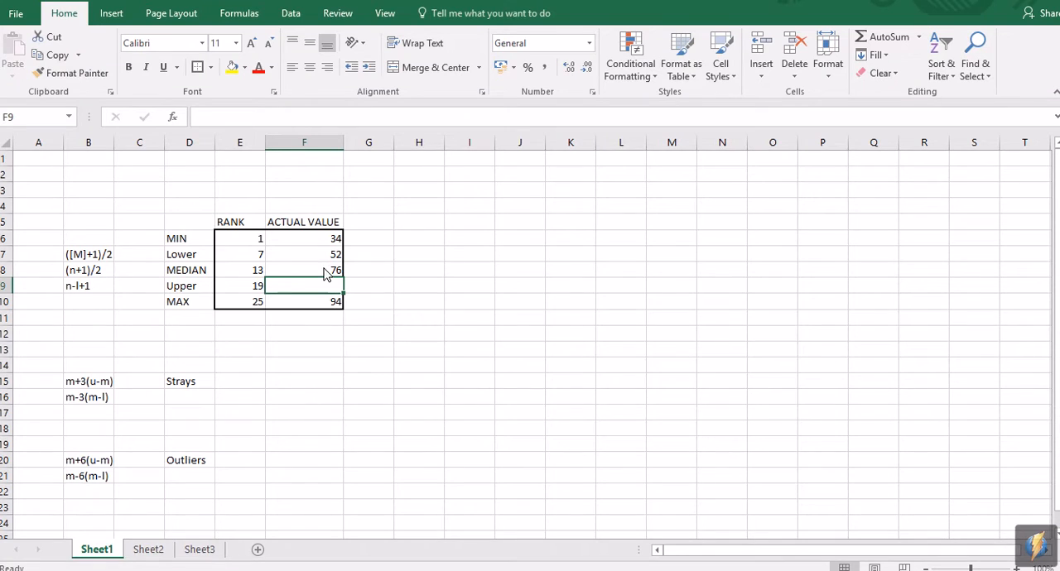
{"action": "type", "text": "83"}
{"action": "key", "text": "Return"}
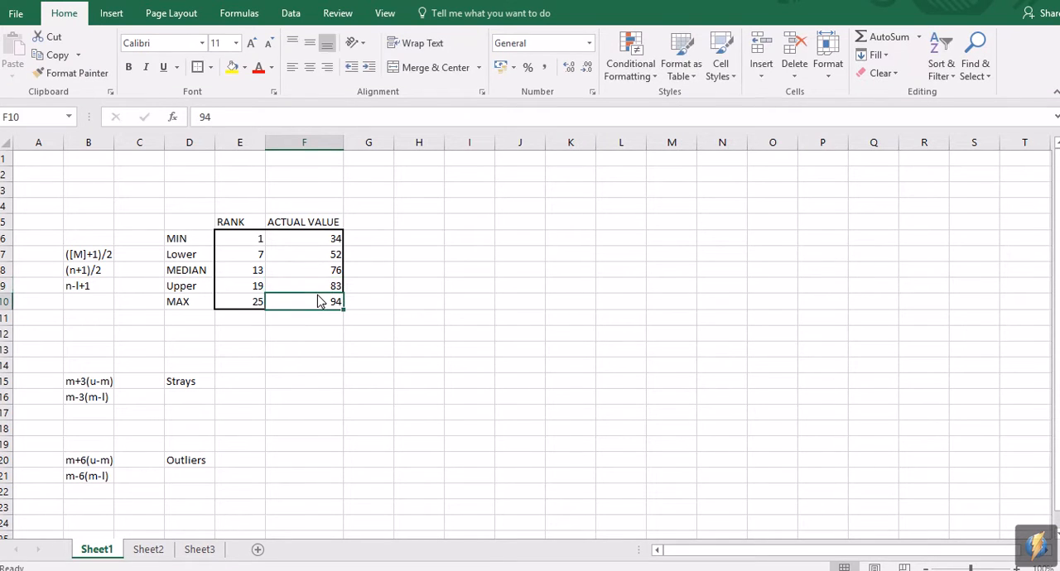
Step: Review the actual values of the five number summary from the MIN row to the MAX row
{"action": "key", "text": "Up"}
{"action": "key", "text": "Up"}
{"action": "key", "text": "Up"}
{"action": "key", "text": "Up"}
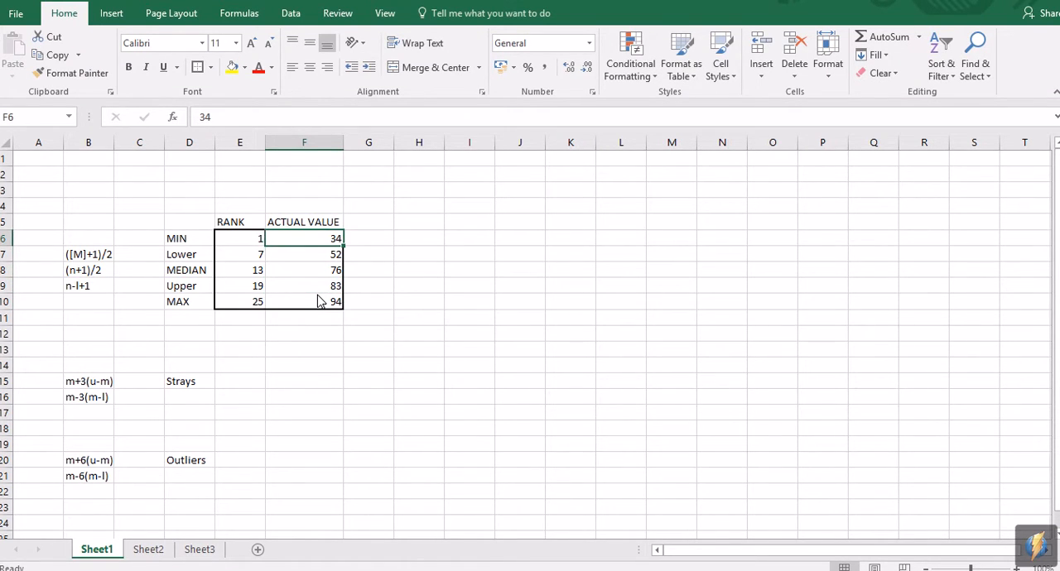
{"action": "key", "text": "Down"}
{"action": "key", "text": "Down"}
{"action": "key", "text": "Down"}
{"action": "key", "text": "Down"}
{"action": "key", "text": "Up"}
{"action": "key", "text": "Up"}
{"action": "key", "text": "Up"}
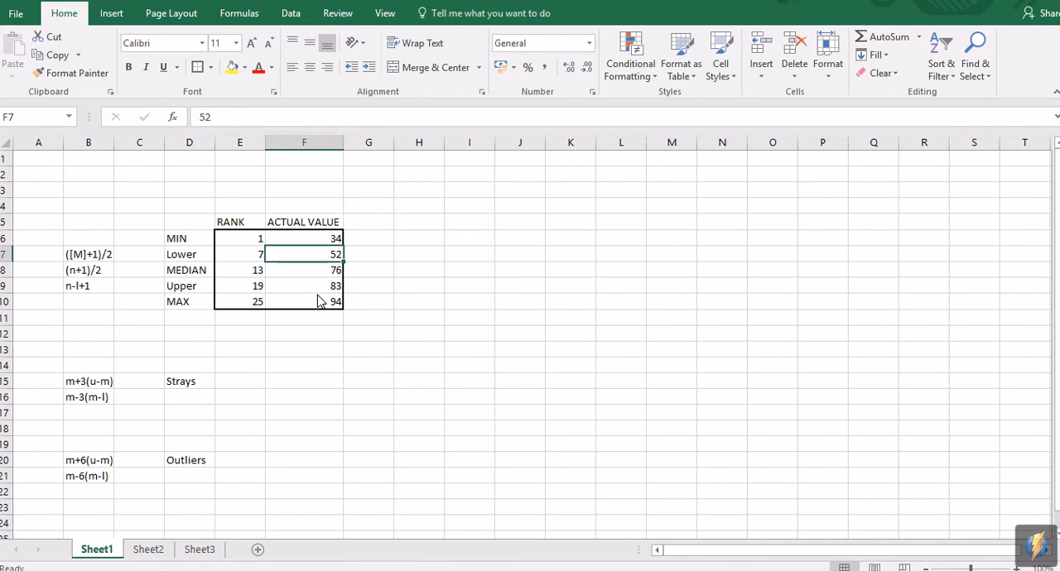
{"action": "key", "text": "Down"}
{"action": "key", "text": "Down"}
{"action": "key", "text": "Down"}
{"action": "key", "text": "Down"}
{"action": "key", "text": "Down"}
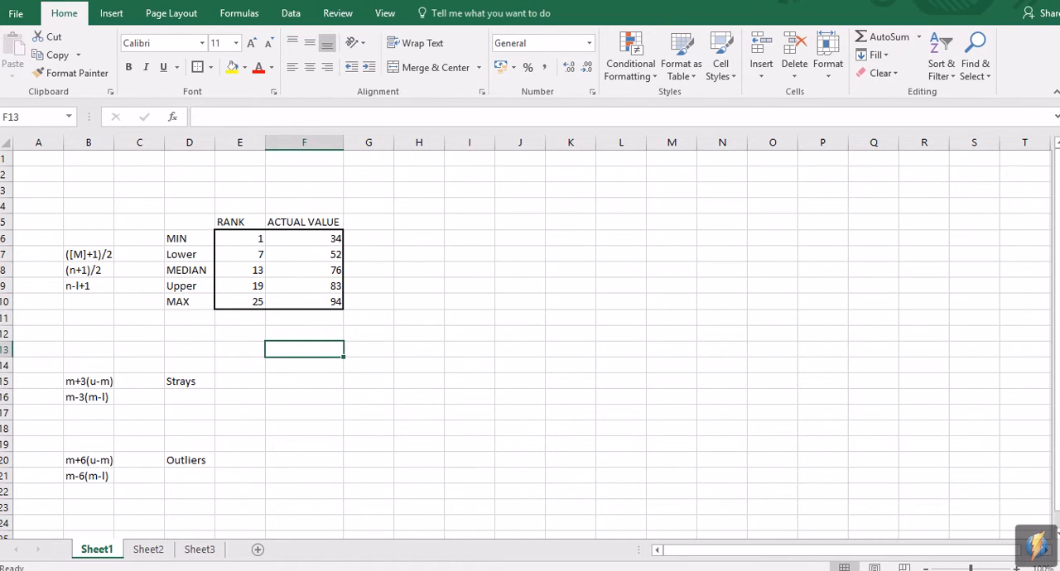
{"action": "mouse_move", "coordinate": [525, 568]}
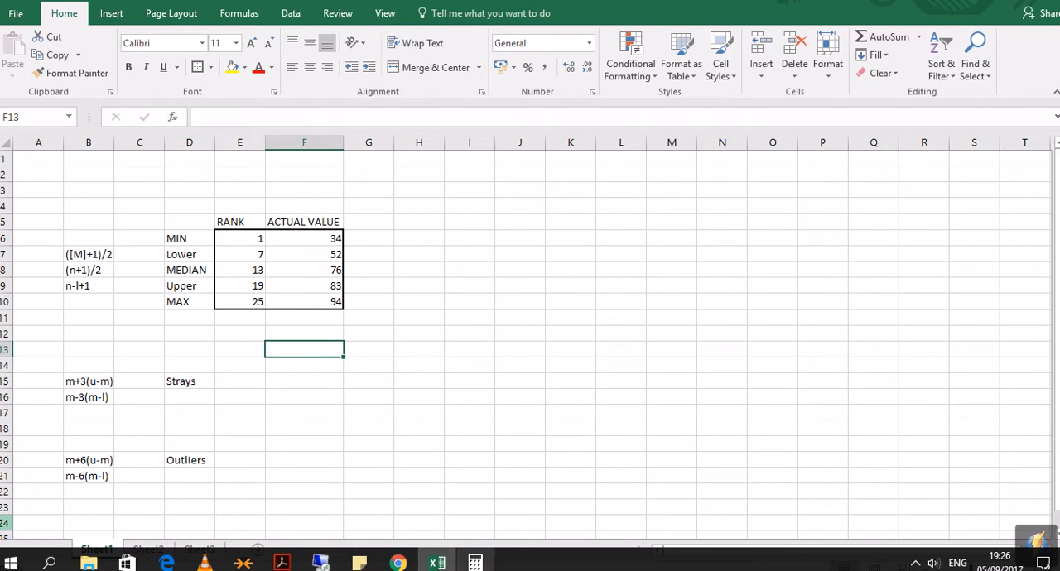
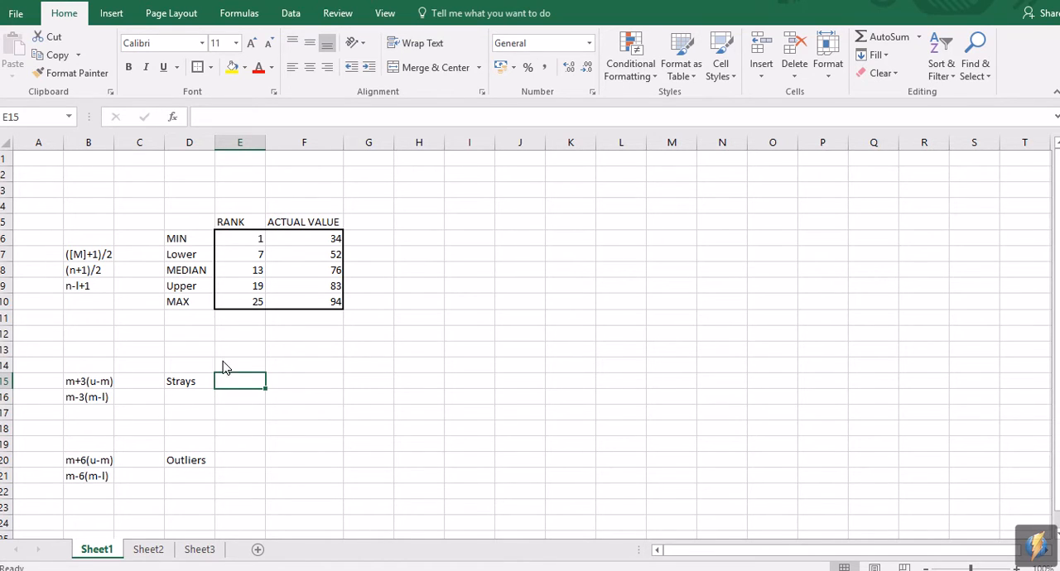
Step: Compare the strays formulas m+3(u-m) and m-3(m-l) with the outliers formula m+6(u-m) in column B
{"action": "left_click", "coordinate": [99, 381]}
{"action": "left_click", "coordinate": [95, 460]}
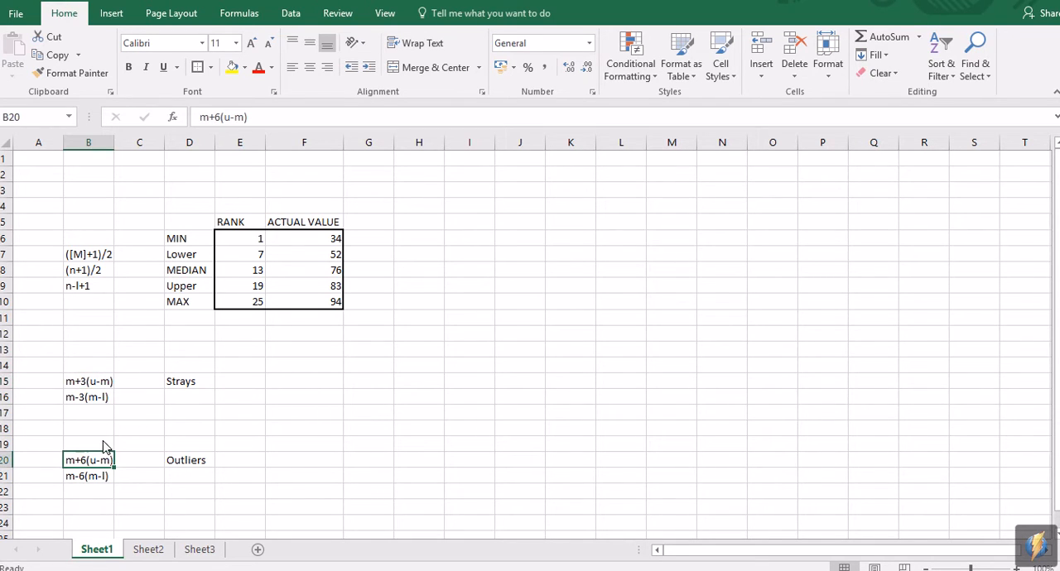
{"action": "left_click", "coordinate": [101, 387]}
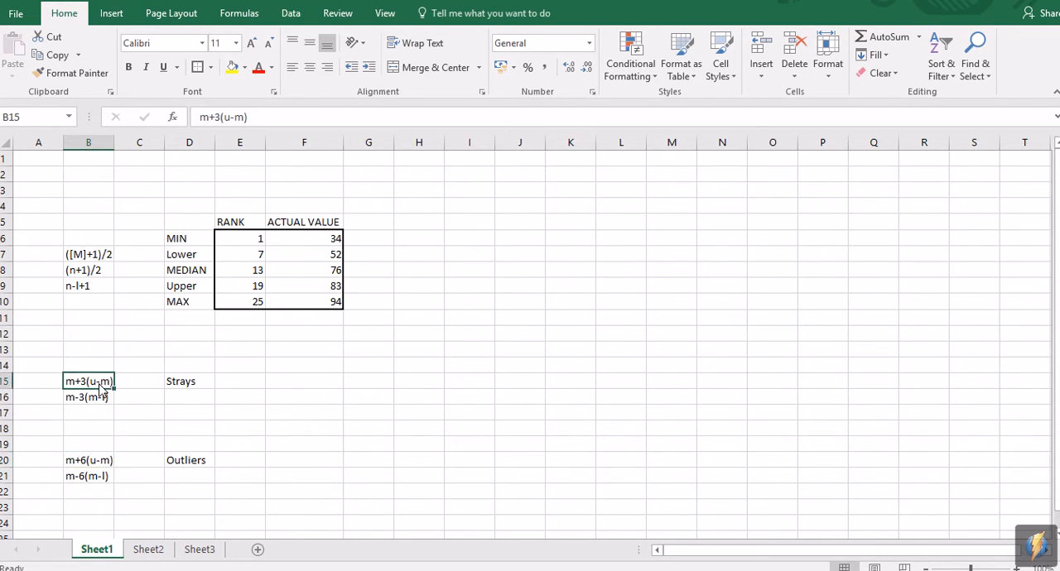
{"action": "left_click", "coordinate": [99, 464]}
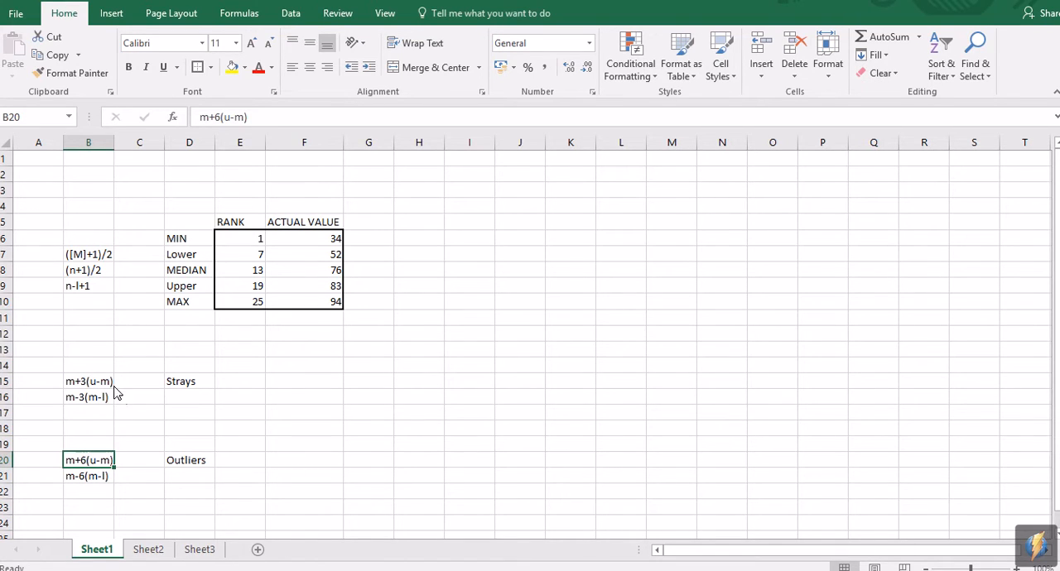
{"action": "left_click", "coordinate": [108, 400]}
{"action": "left_click", "coordinate": [102, 386]}
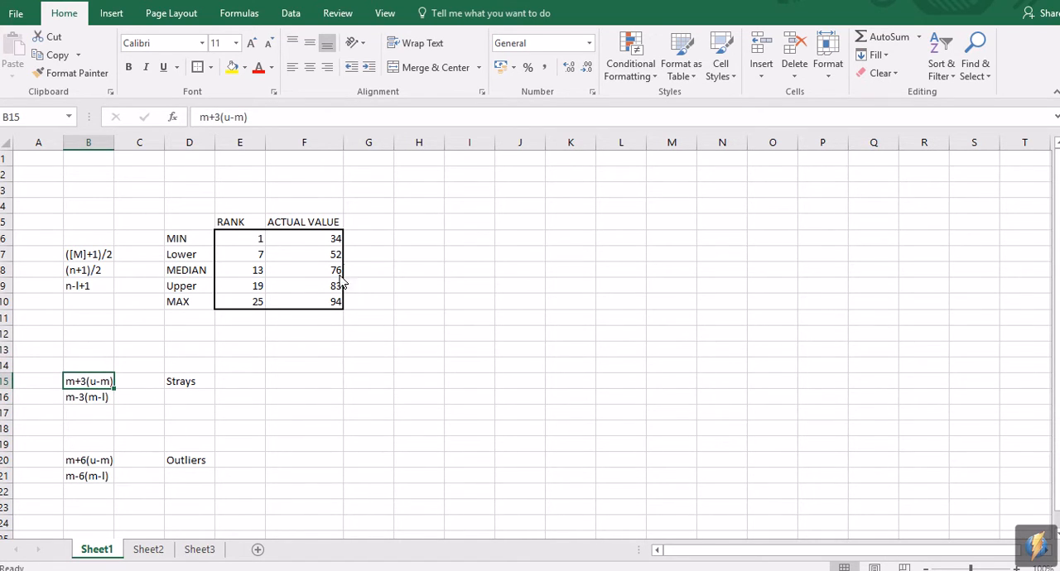
Step: Review the RANK and ACTUAL VALUE columns, ending on the MEDIAN and Upper actual values needed for the strays formula
{"action": "left_click_drag", "start_coordinate": [334, 237], "coordinate": [315, 313]}
{"action": "left_click", "coordinate": [304, 365]}
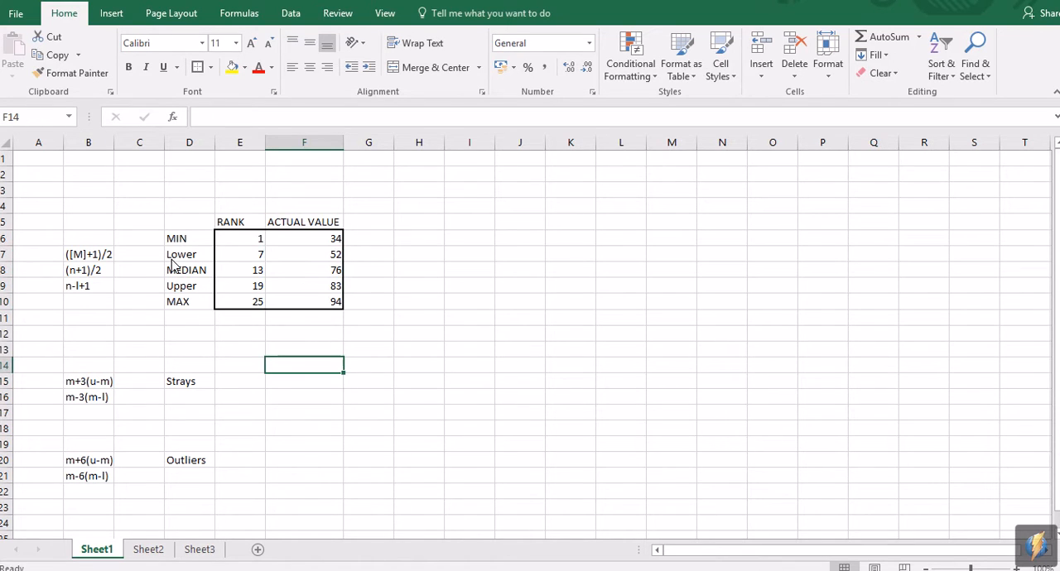
{"action": "left_click_drag", "start_coordinate": [254, 241], "coordinate": [255, 301]}
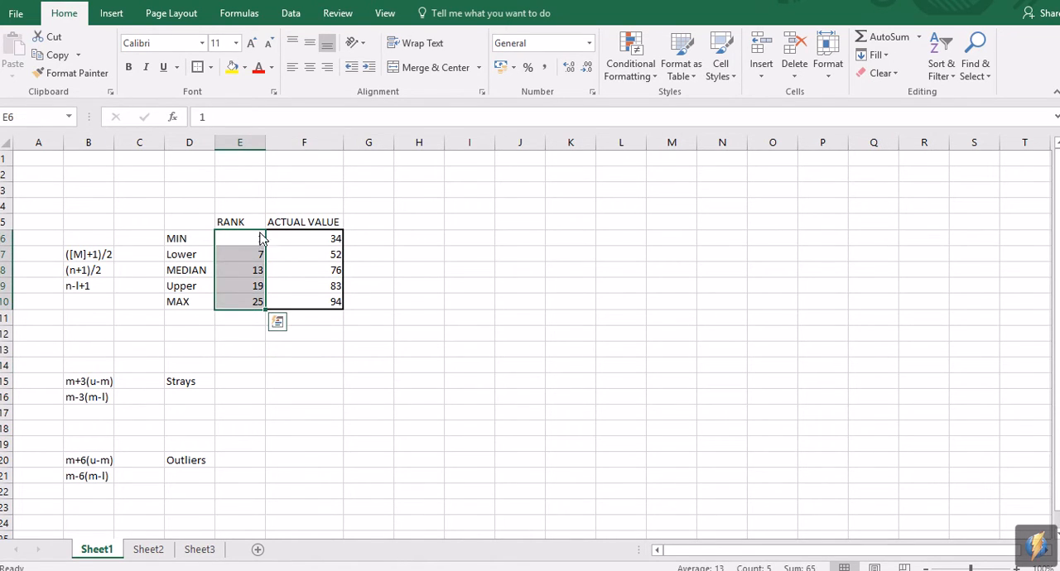
{"action": "left_click", "coordinate": [256, 398]}
{"action": "left_click_drag", "start_coordinate": [184, 365], "coordinate": [203, 402]}
{"action": "left_click_drag", "start_coordinate": [300, 238], "coordinate": [300, 313]}
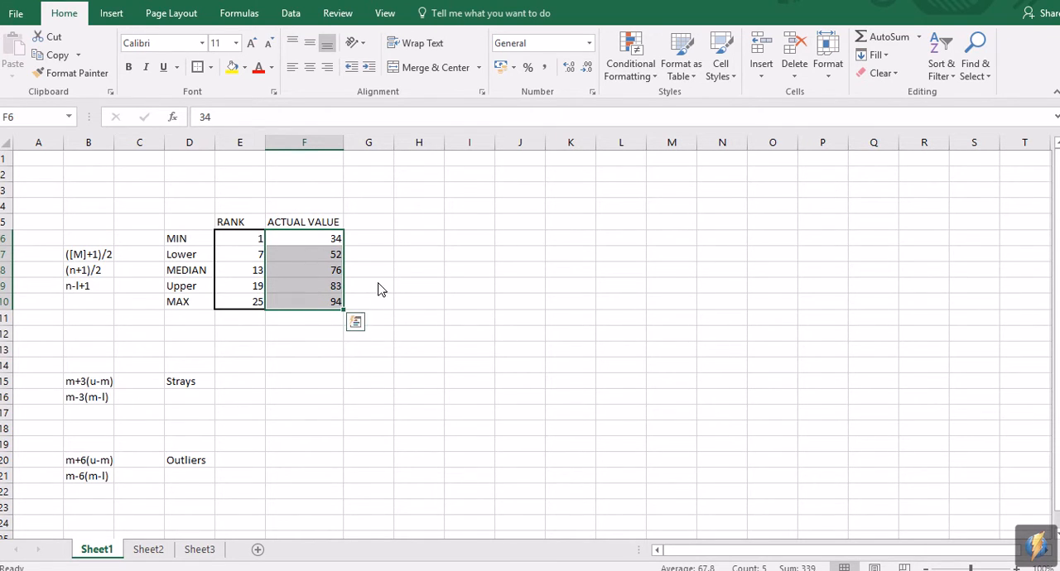
{"action": "left_click_drag", "start_coordinate": [321, 270], "coordinate": [315, 293]}
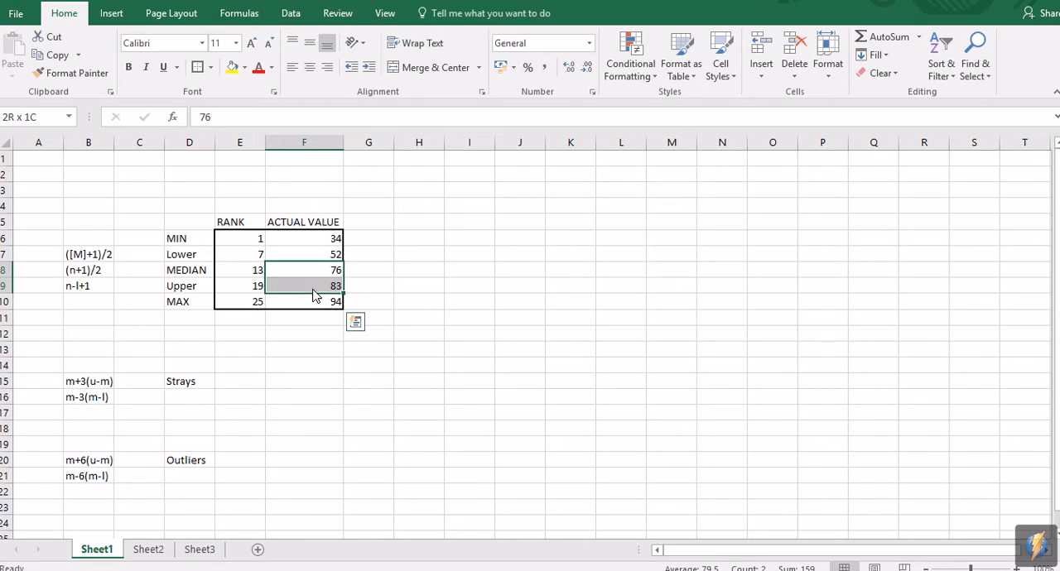
Step: Switch to Calculator, clear it and begin the upper strays calculation with 76 + (3 × (
{"action": "left_click", "coordinate": [245, 385]}
{"action": "left_click", "coordinate": [437, 560]}
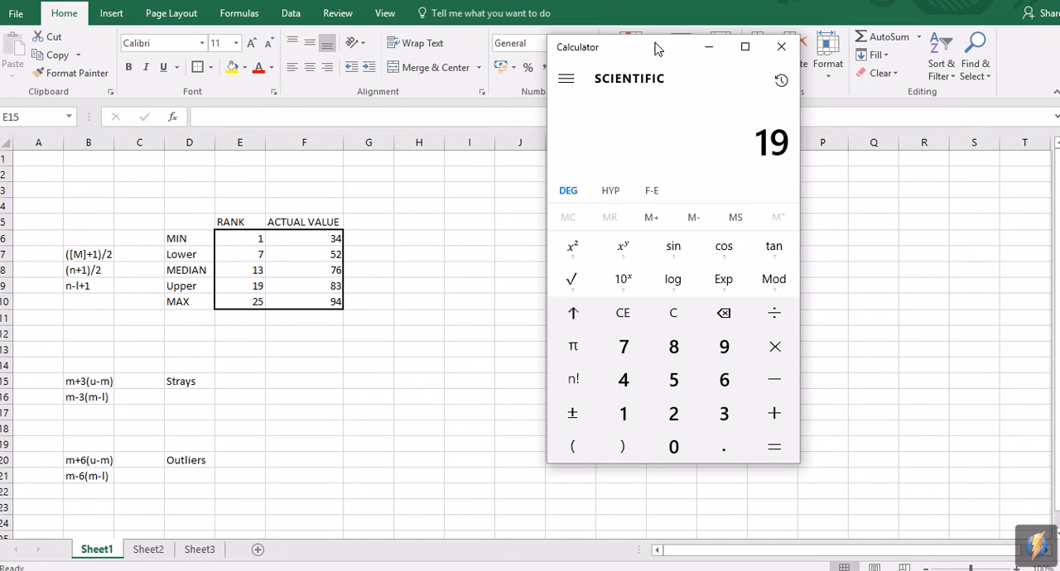
{"action": "left_click_drag", "start_coordinate": [656, 51], "coordinate": [645, 101]}
{"action": "left_click", "coordinate": [627, 369]}
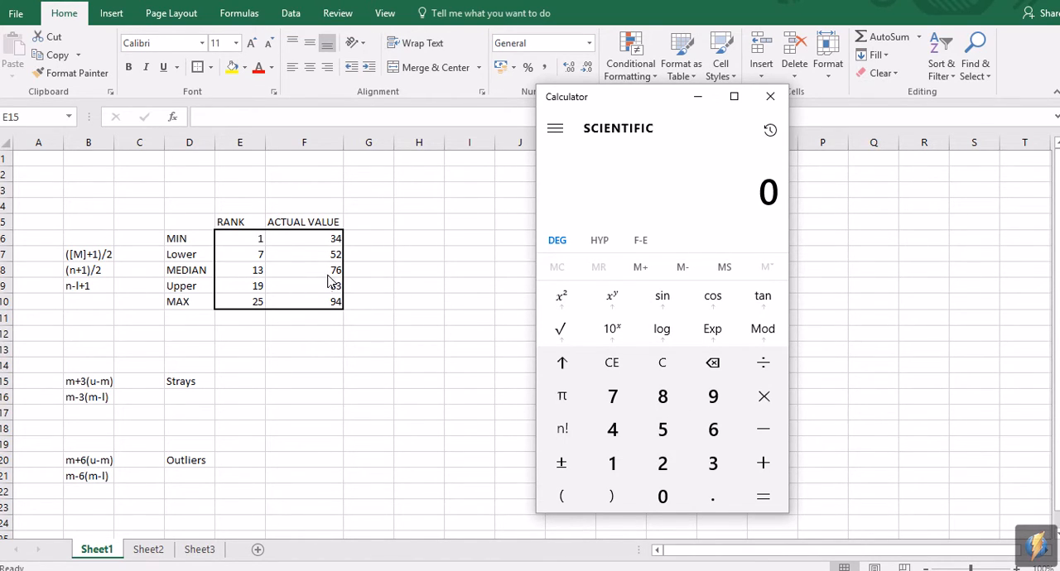
{"action": "left_click", "coordinate": [612, 396]}
{"action": "left_click", "coordinate": [712, 429]}
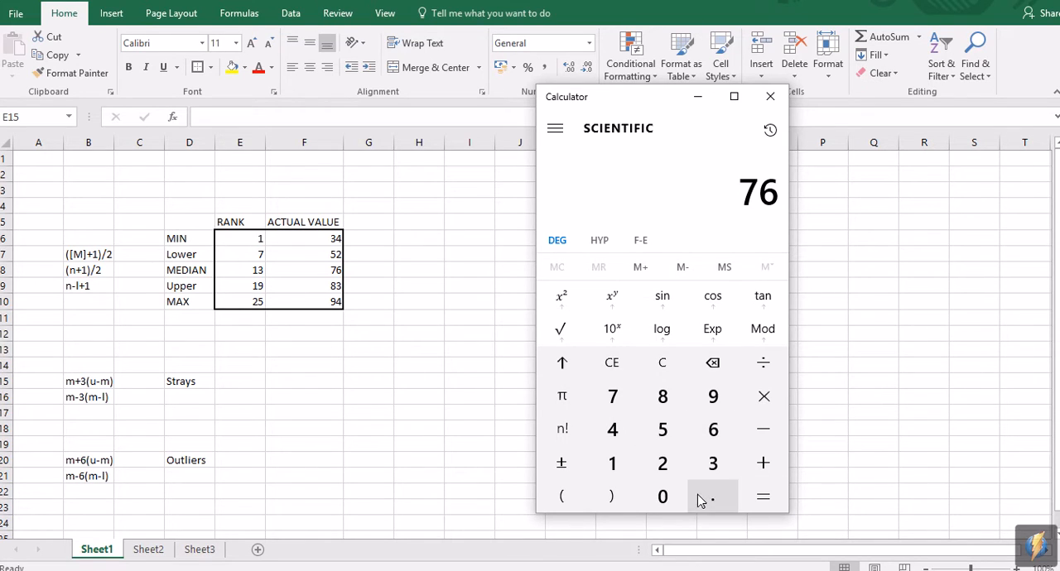
{"action": "left_click", "coordinate": [764, 463]}
{"action": "left_click", "coordinate": [562, 495]}
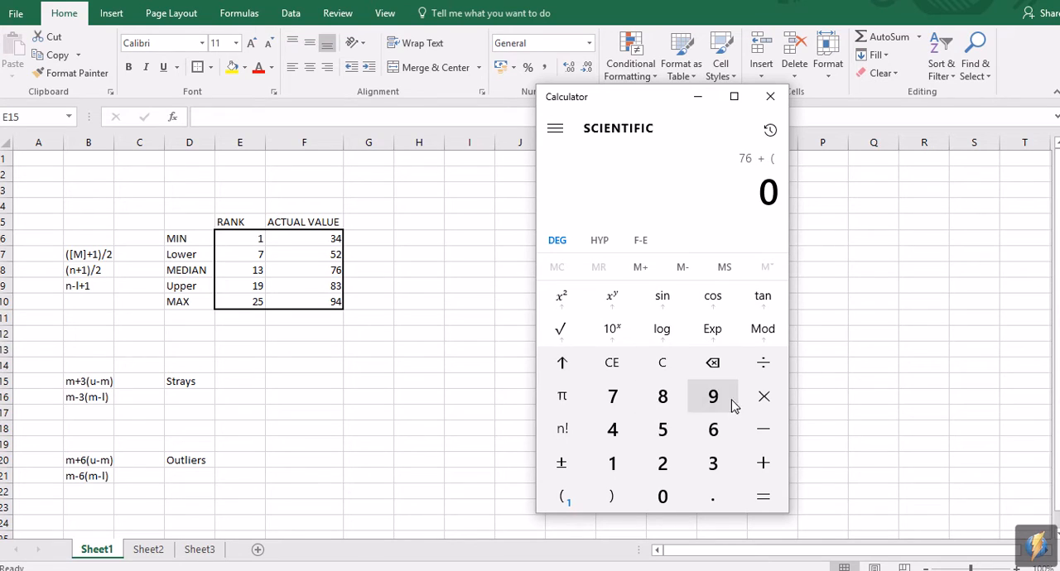
{"action": "left_click", "coordinate": [712, 463]}
{"action": "left_click", "coordinate": [764, 395]}
{"action": "left_click", "coordinate": [567, 494]}
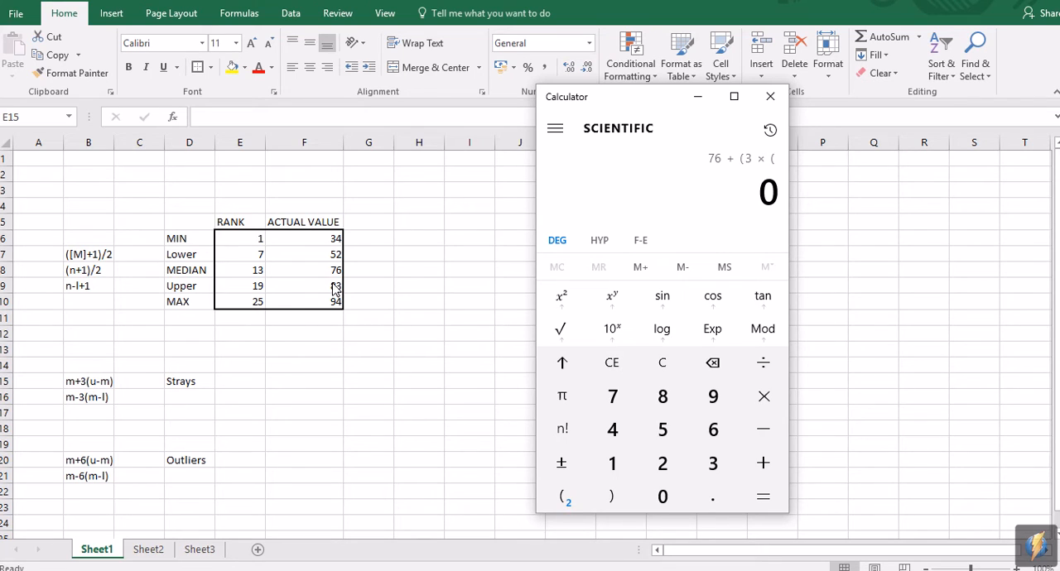
Step: Complete the upper strays calculation with 83 - 76 in the inner brackets, close both brackets and evaluate it
{"action": "left_click", "coordinate": [663, 396]}
{"action": "left_click", "coordinate": [712, 463]}
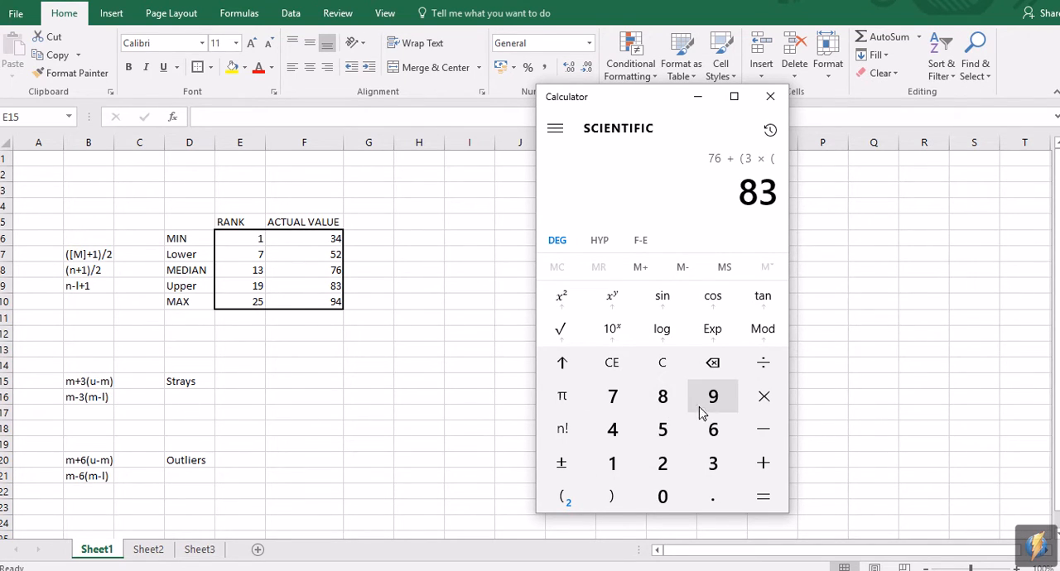
{"action": "left_click", "coordinate": [612, 395]}
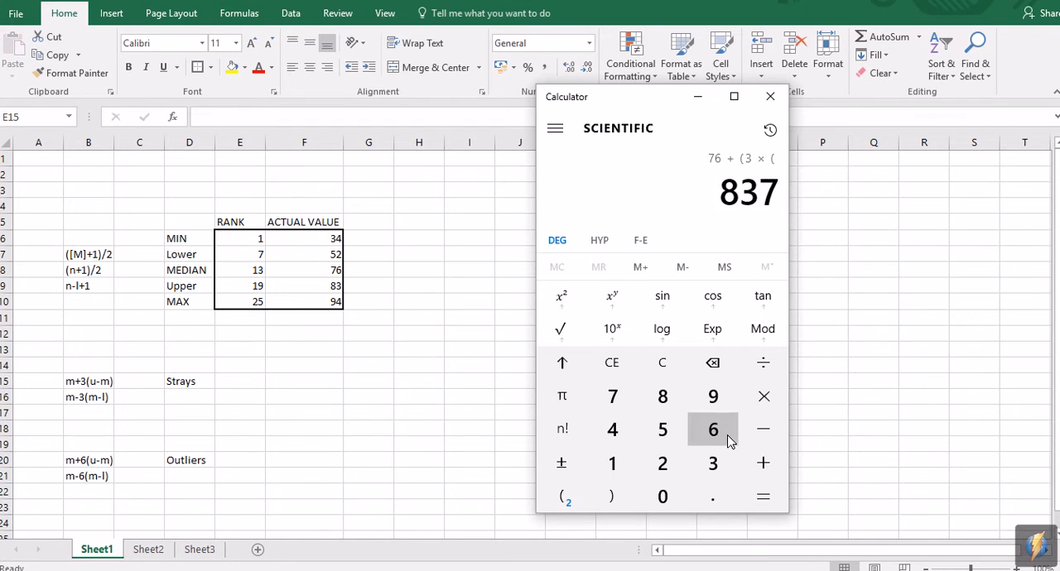
{"action": "left_click", "coordinate": [713, 429]}
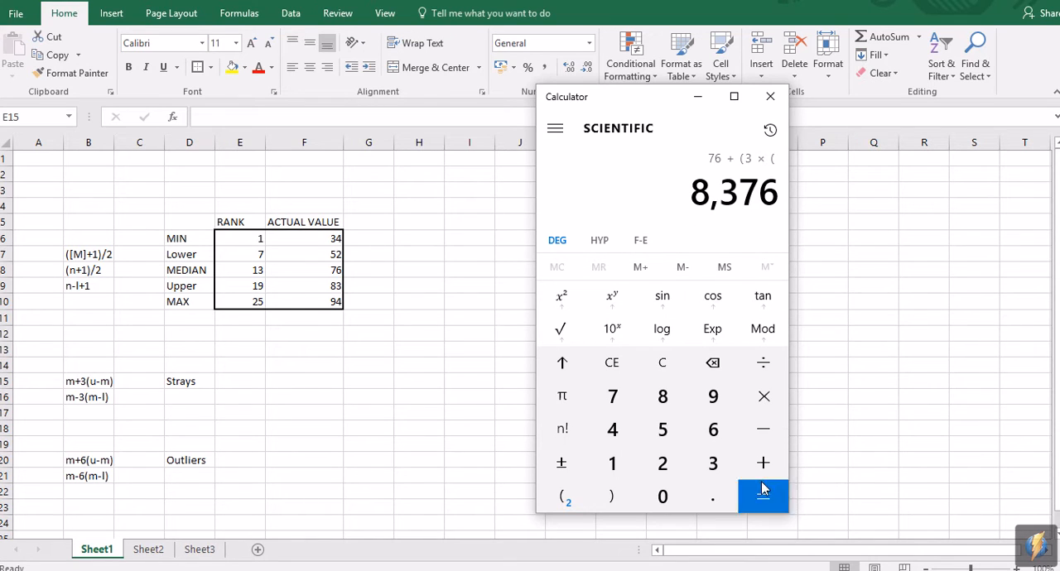
{"action": "left_click", "coordinate": [713, 363]}
{"action": "left_click", "coordinate": [714, 363]}
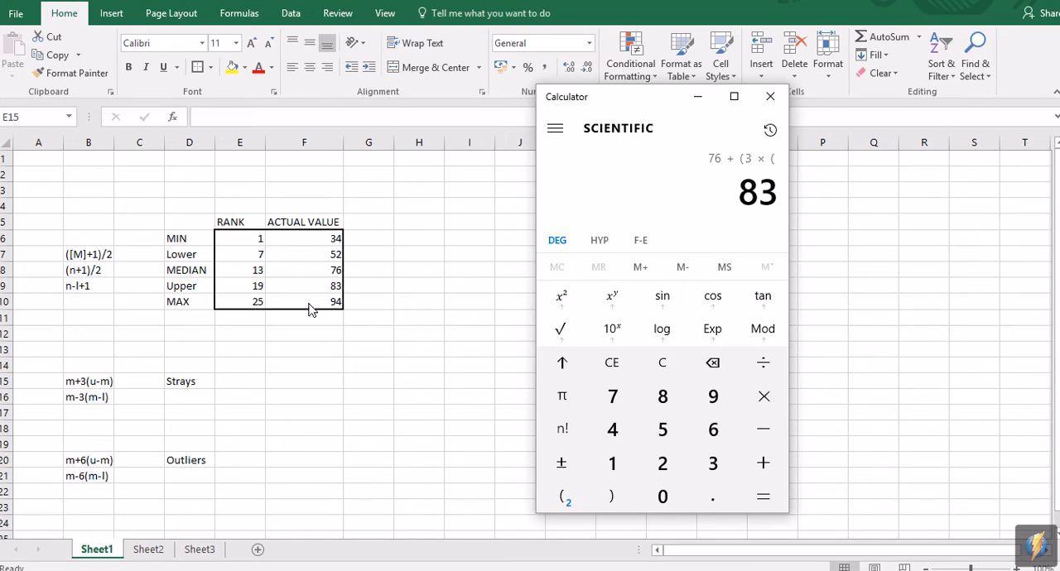
{"action": "left_click", "coordinate": [763, 429]}
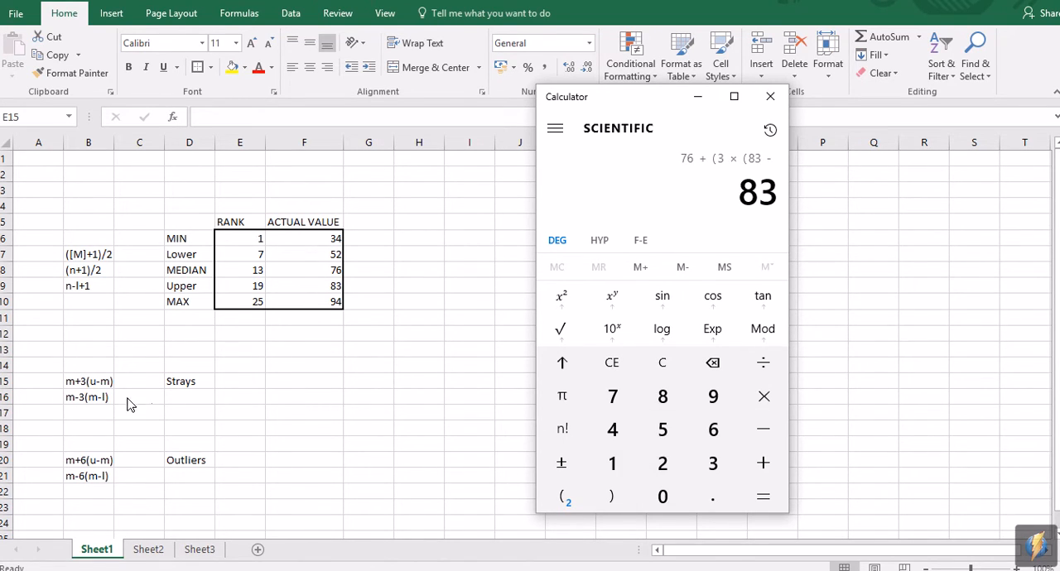
{"action": "left_click", "coordinate": [614, 394]}
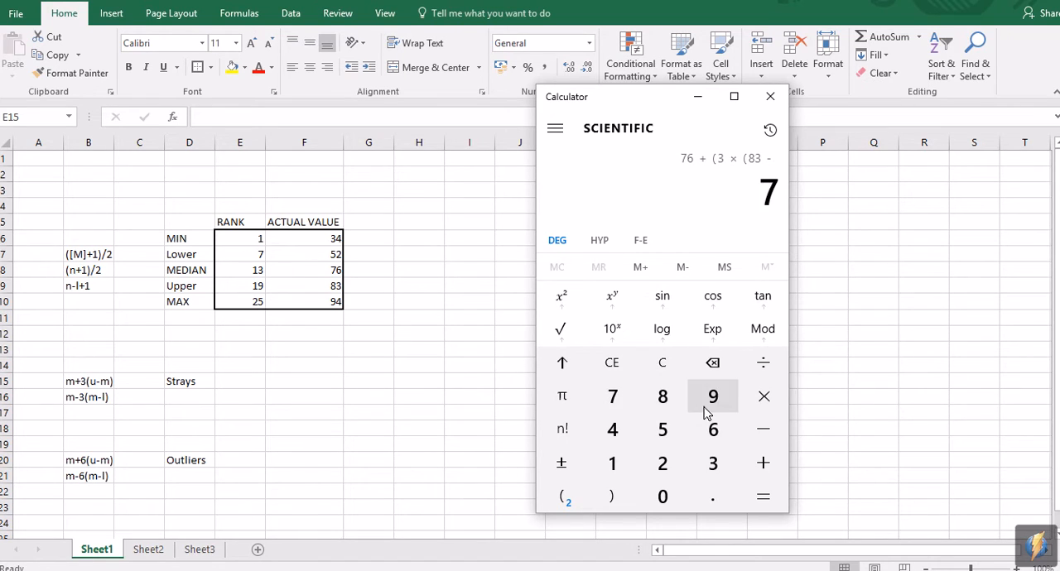
{"action": "left_click", "coordinate": [710, 429]}
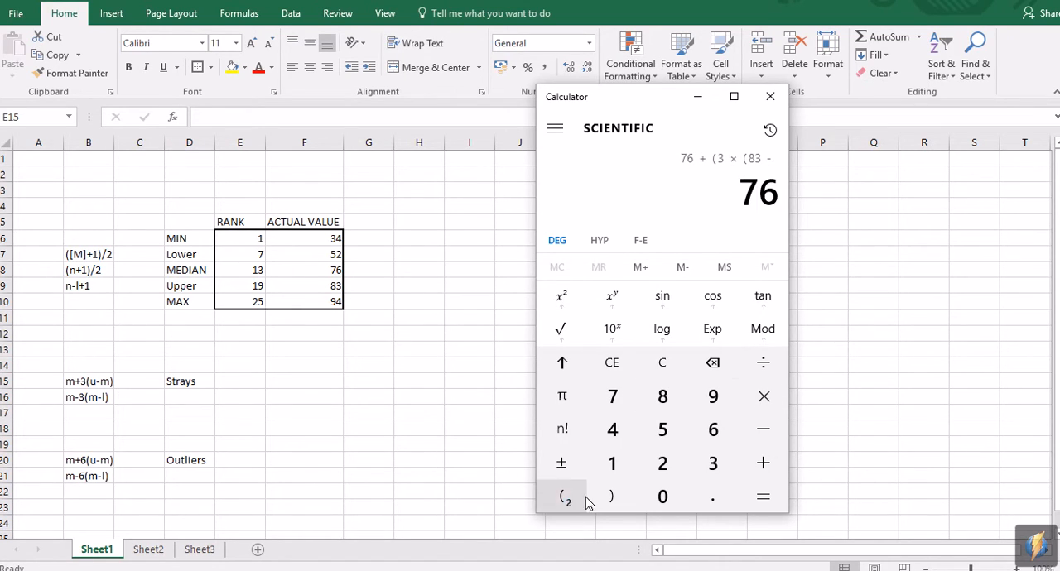
{"action": "left_click", "coordinate": [614, 498]}
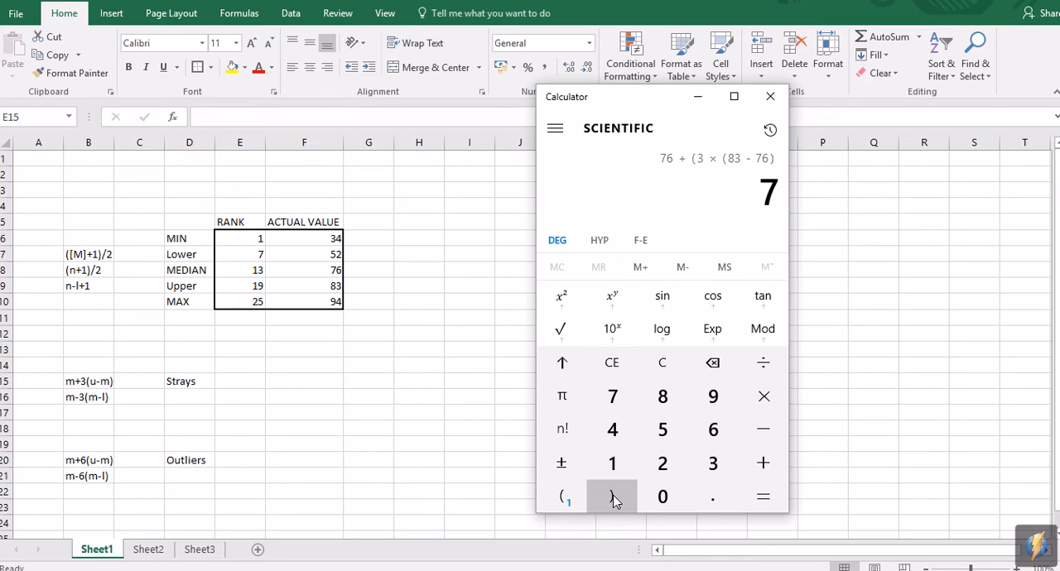
{"action": "left_click", "coordinate": [614, 498]}
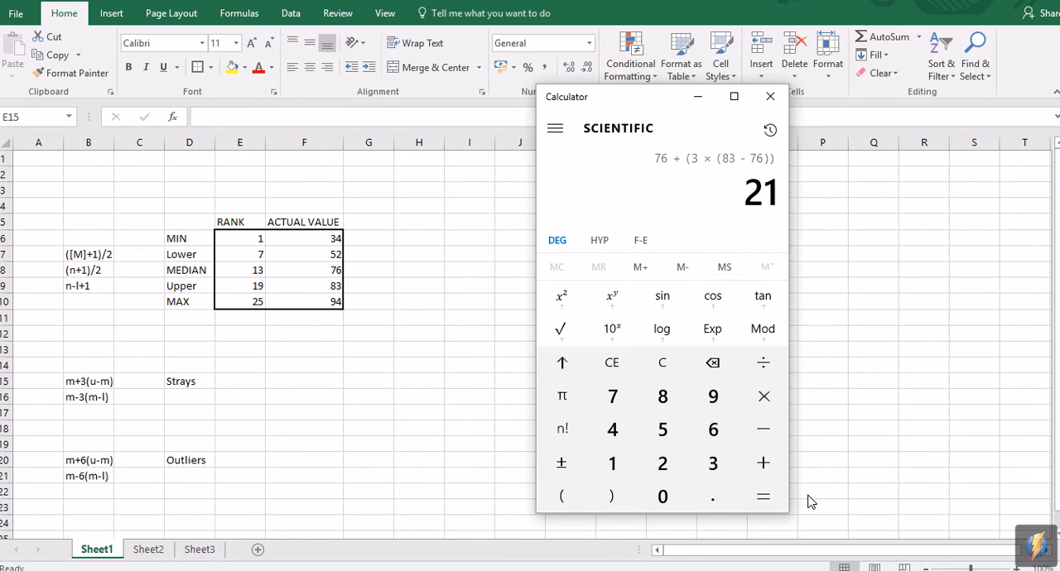
{"action": "left_click", "coordinate": [762, 496]}
Step: Return to Excel and enter 97 as the upper strays limit in cell E15
{"action": "left_click", "coordinate": [253, 380]}
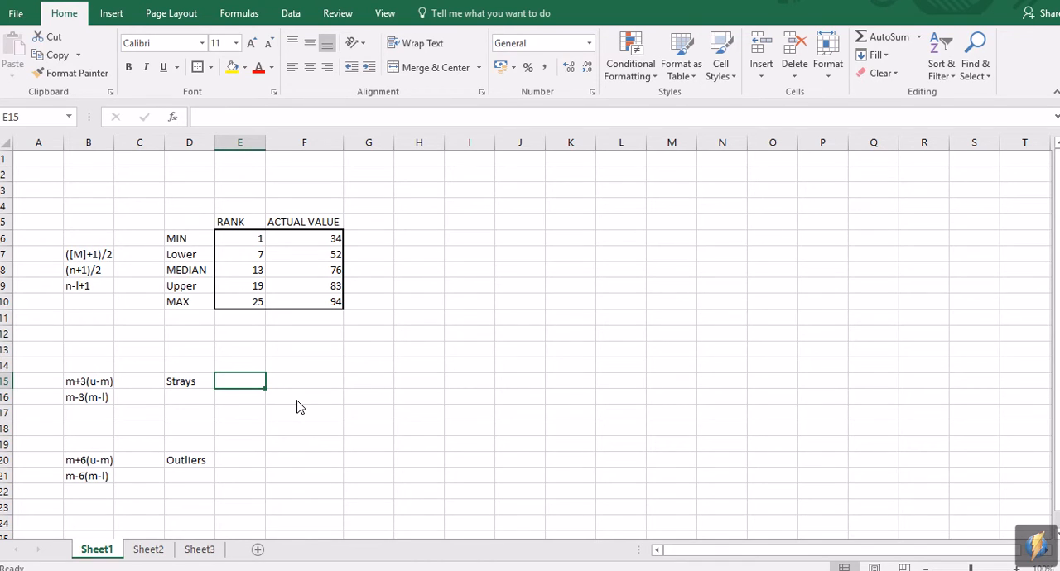
{"action": "type", "text": "97"}
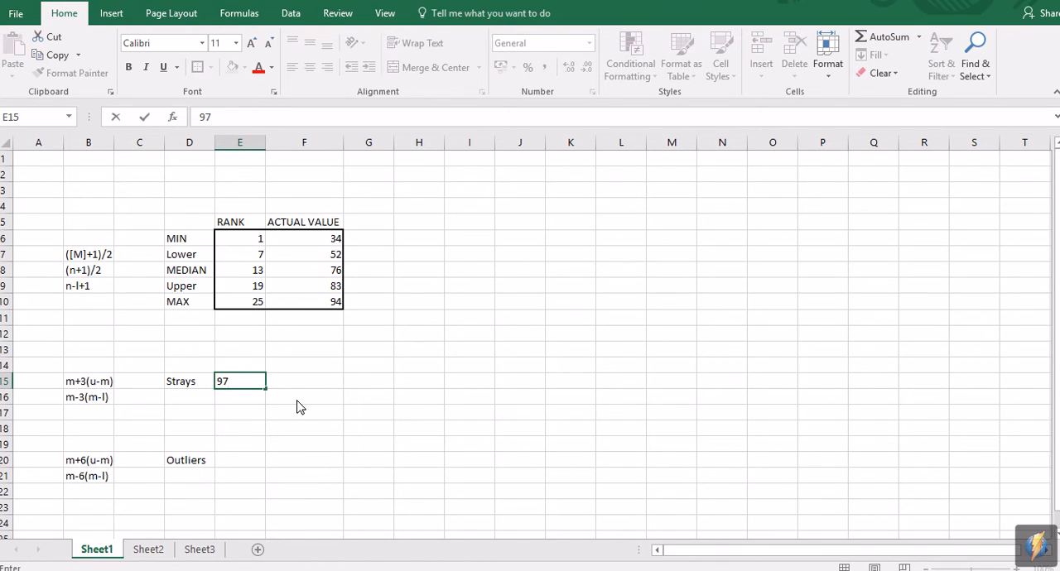
{"action": "key", "text": "Return"}
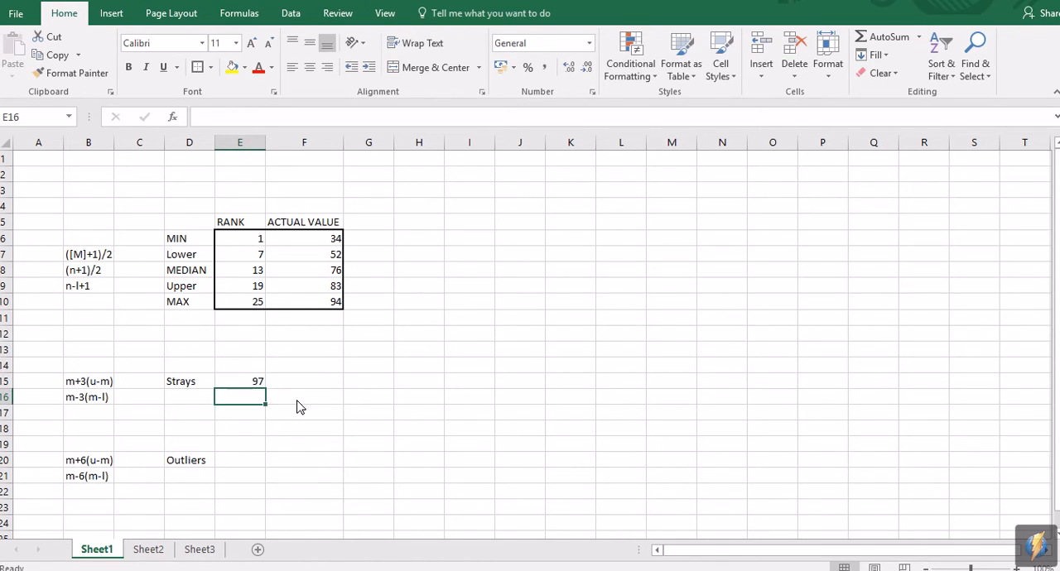
Step: Review the Excel result cells for the two strays limits and the two outliers limits in column E
{"action": "left_click", "coordinate": [475, 561]}
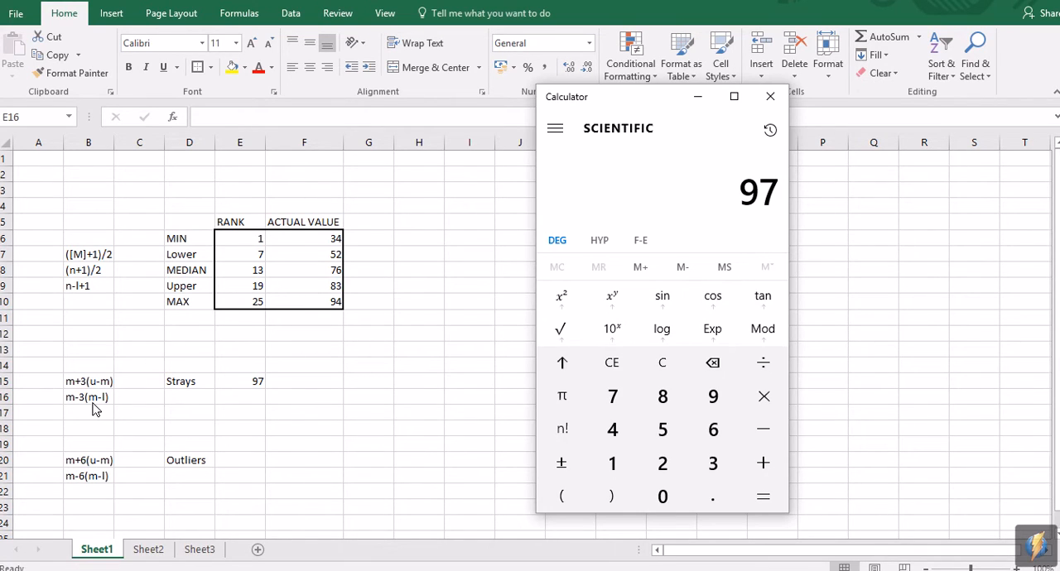
{"action": "left_click", "coordinate": [241, 399]}
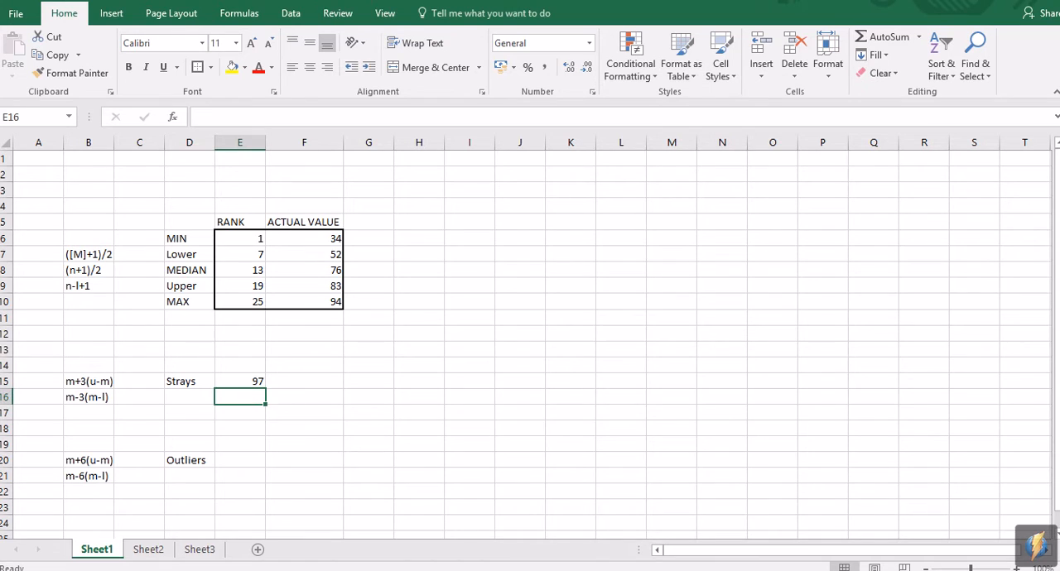
{"action": "left_click", "coordinate": [475, 563]}
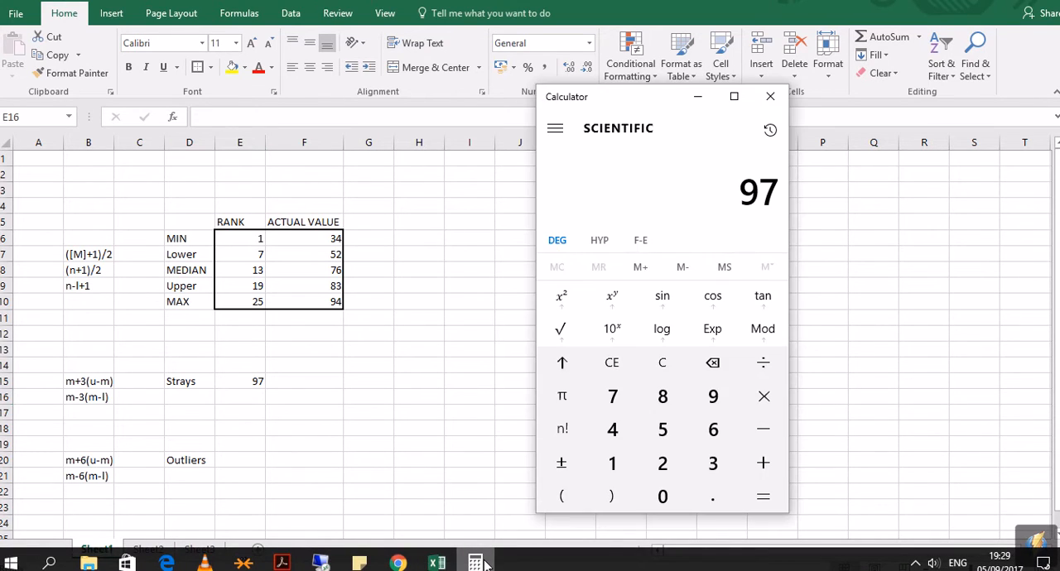
{"action": "left_click", "coordinate": [252, 377]}
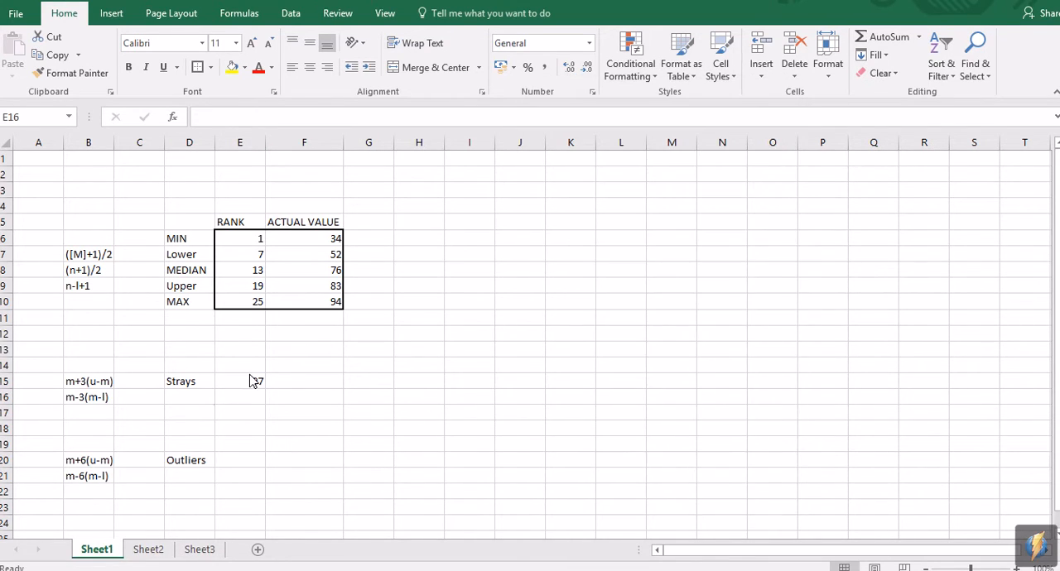
{"action": "left_click_drag", "start_coordinate": [251, 381], "coordinate": [240, 396]}
{"action": "left_click_drag", "start_coordinate": [232, 464], "coordinate": [238, 477]}
{"action": "left_click", "coordinate": [248, 400]}
Step: Switch to Calculator and begin the lower strays calculation with 76 - (3 × (
{"action": "left_click", "coordinate": [476, 565]}
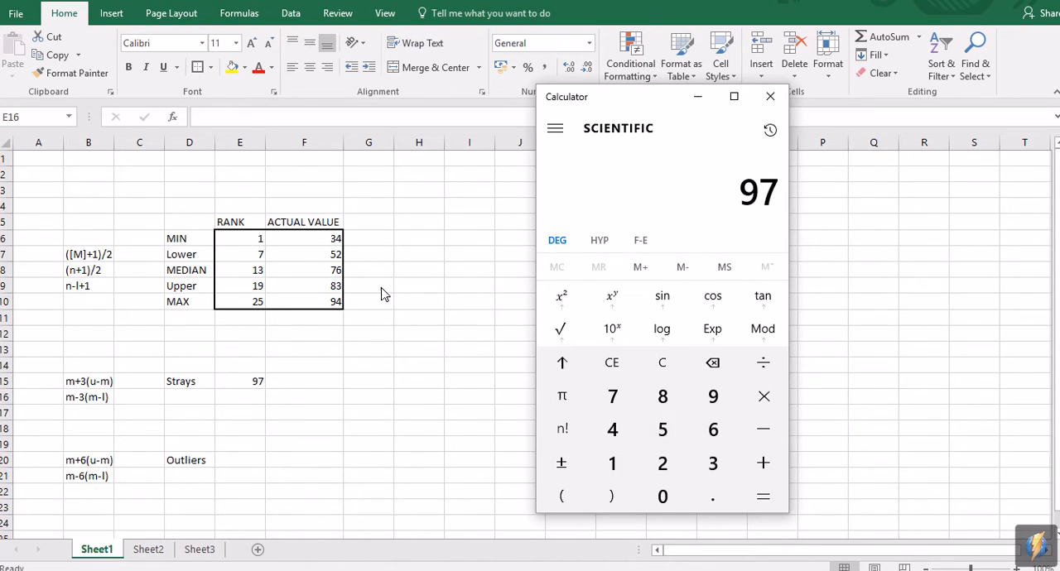
{"action": "left_click", "coordinate": [612, 395]}
{"action": "left_click", "coordinate": [716, 428]}
{"action": "left_click", "coordinate": [763, 429]}
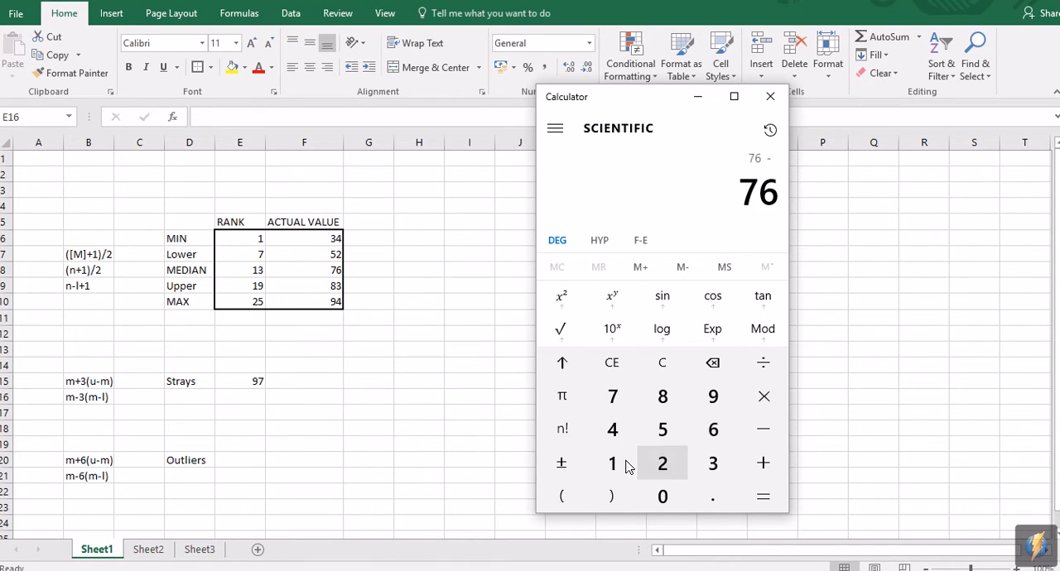
{"action": "left_click", "coordinate": [562, 496]}
{"action": "left_click", "coordinate": [712, 463]}
{"action": "left_click", "coordinate": [762, 396]}
{"action": "left_click", "coordinate": [564, 495]}
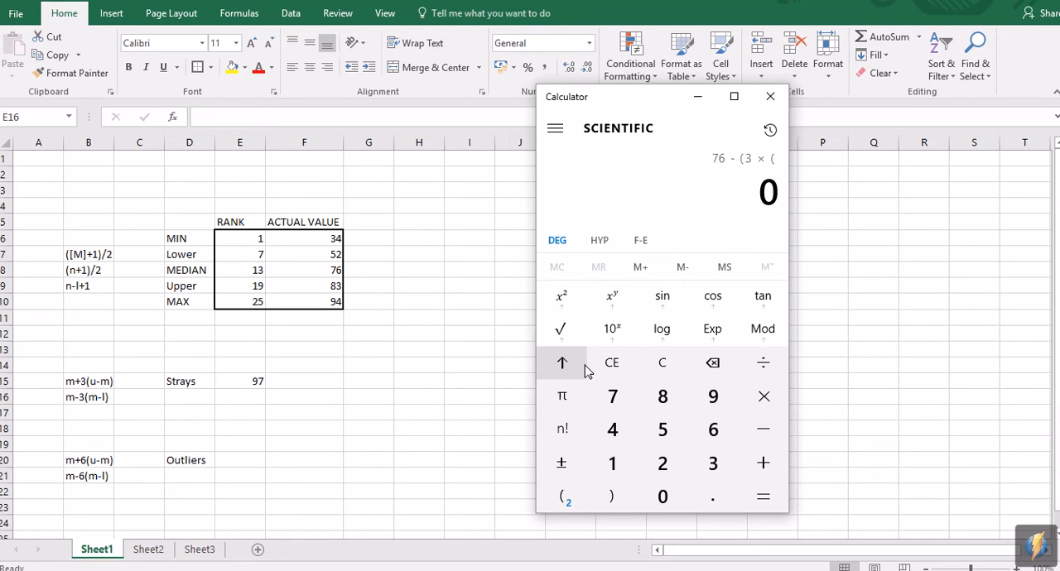
Step: Complete the lower strays calculation with 76 - 52 in the inner brackets, close both brackets and evaluate it
{"action": "left_click", "coordinate": [613, 396]}
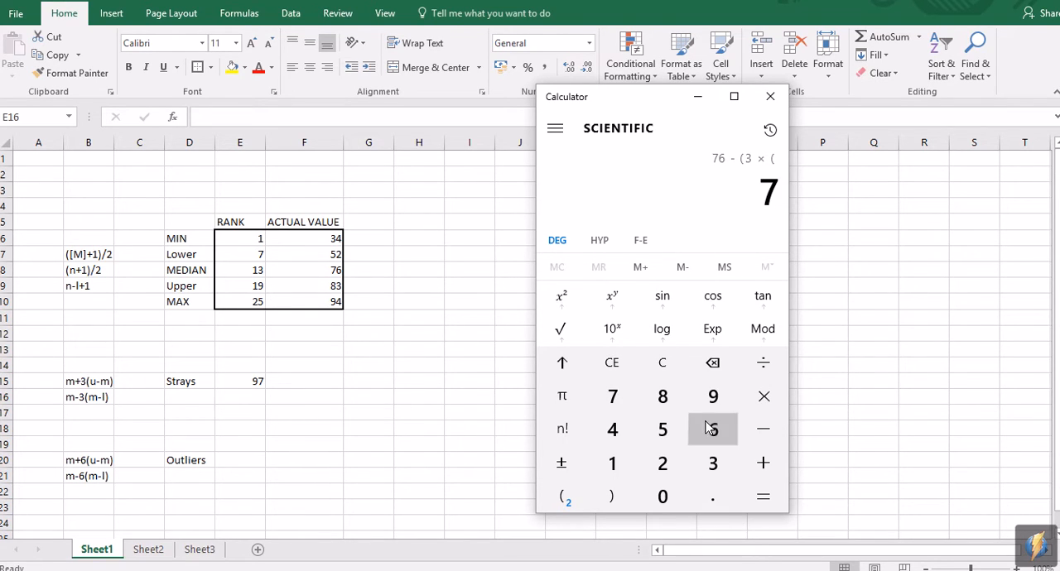
{"action": "left_click", "coordinate": [711, 428]}
{"action": "left_click", "coordinate": [763, 428]}
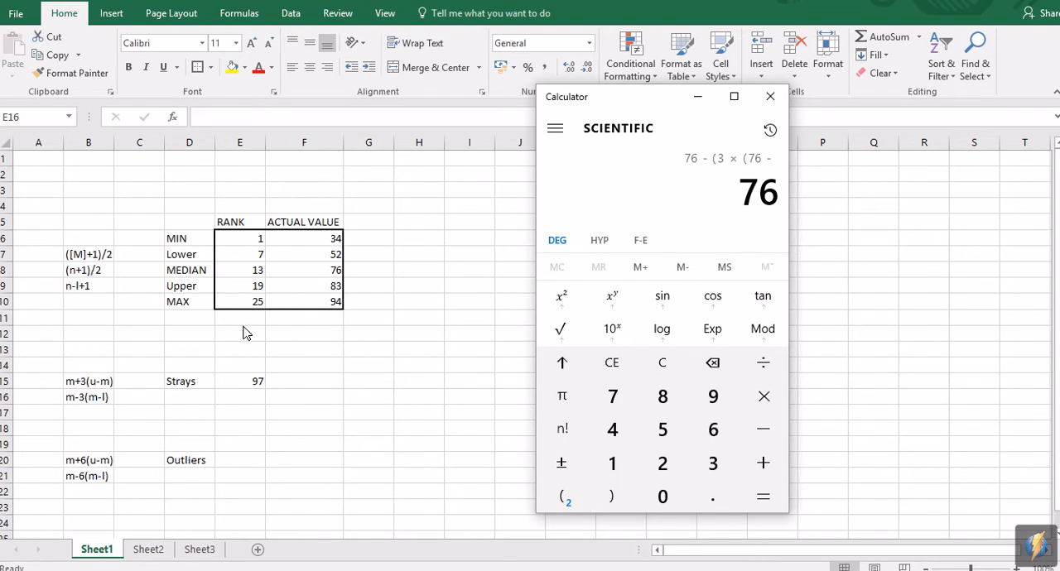
{"action": "left_click", "coordinate": [662, 429]}
{"action": "left_click", "coordinate": [662, 462]}
{"action": "left_click", "coordinate": [611, 496]}
{"action": "left_click", "coordinate": [612, 496]}
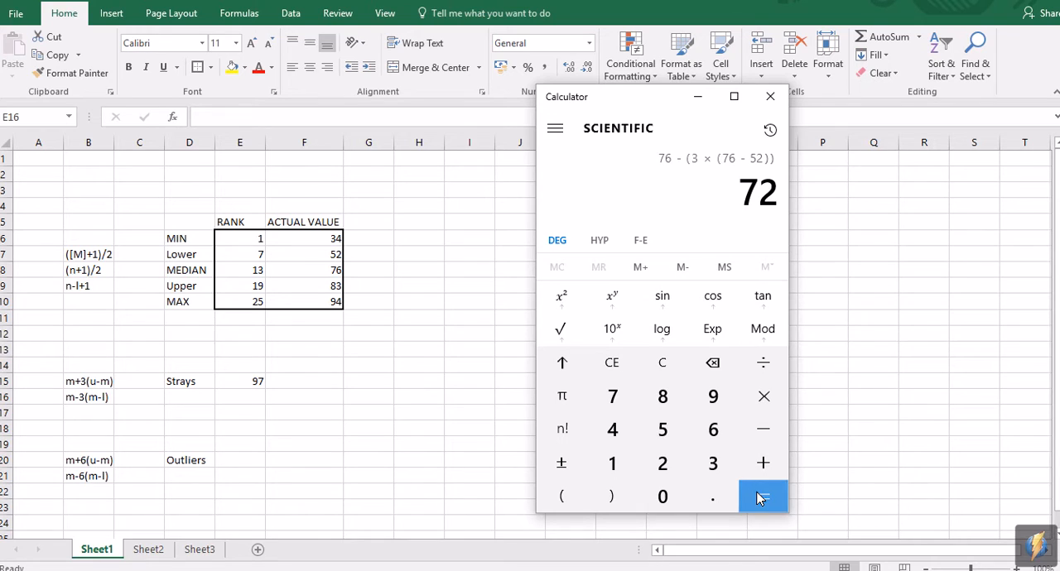
{"action": "left_click", "coordinate": [757, 495]}
Step: Return to Excel and enter 4 as the lower strays limit in cell E16
{"action": "left_click", "coordinate": [257, 399]}
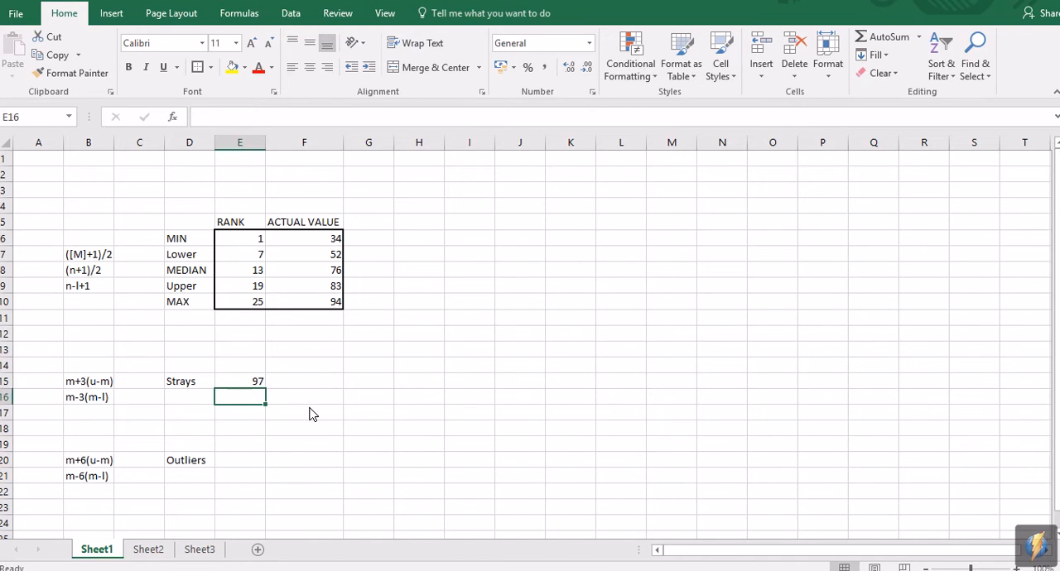
{"action": "type", "text": "4"}
{"action": "key", "text": "Tab"}
Step: Review the Strays label and its upper and lower limits in cells E15 and E16
{"action": "key", "text": "Left"}
{"action": "key", "text": "Up"}
{"action": "key", "text": "shift+Down"}
{"action": "key", "text": "Down"}
{"action": "key", "text": "Up"}
{"action": "key", "text": "Down"}
{"action": "key", "text": "Left"}
{"action": "key", "text": "Up"}
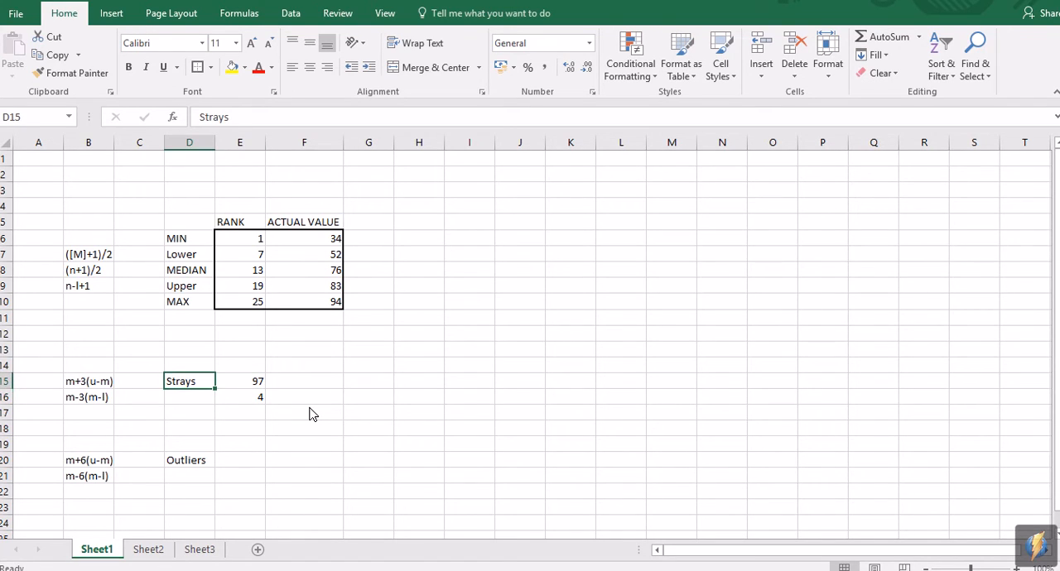
{"action": "key", "text": "Right"}
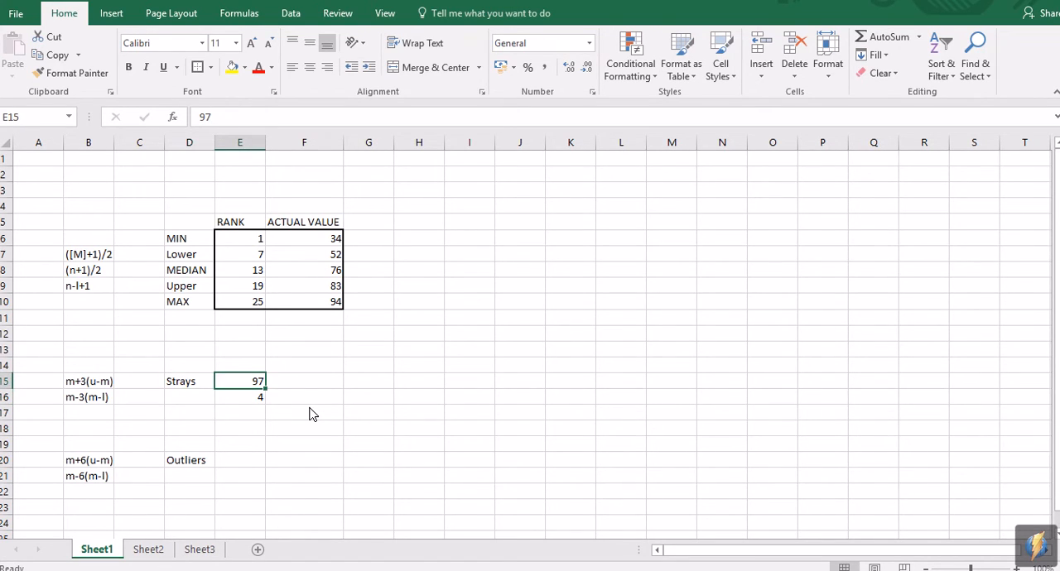
{"action": "key", "text": "Down"}
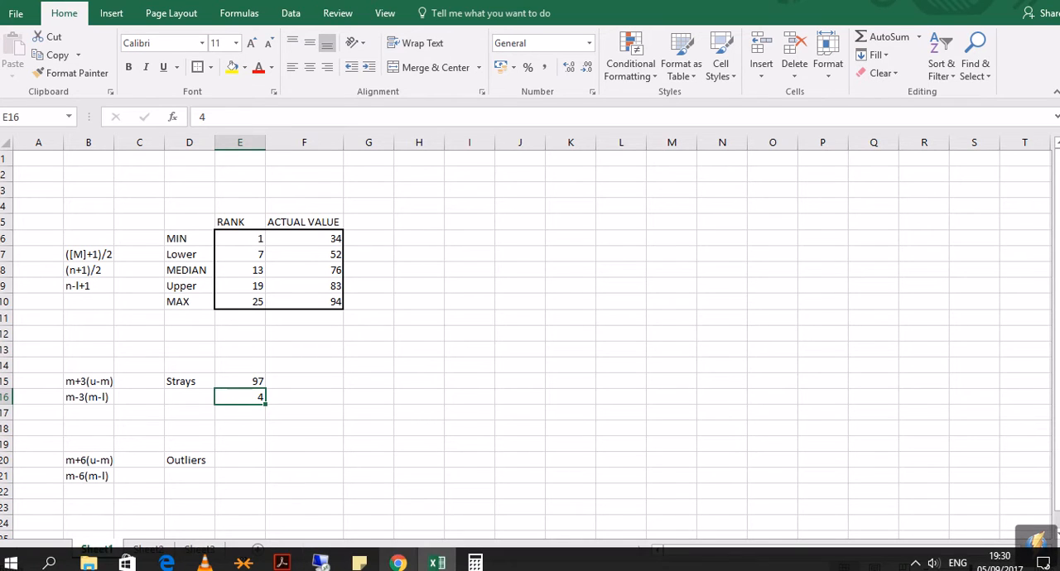
Step: Switch to the tutorial PDF in Chrome and check the smallest and largest test results in the data table
{"action": "left_click", "coordinate": [398, 563]}
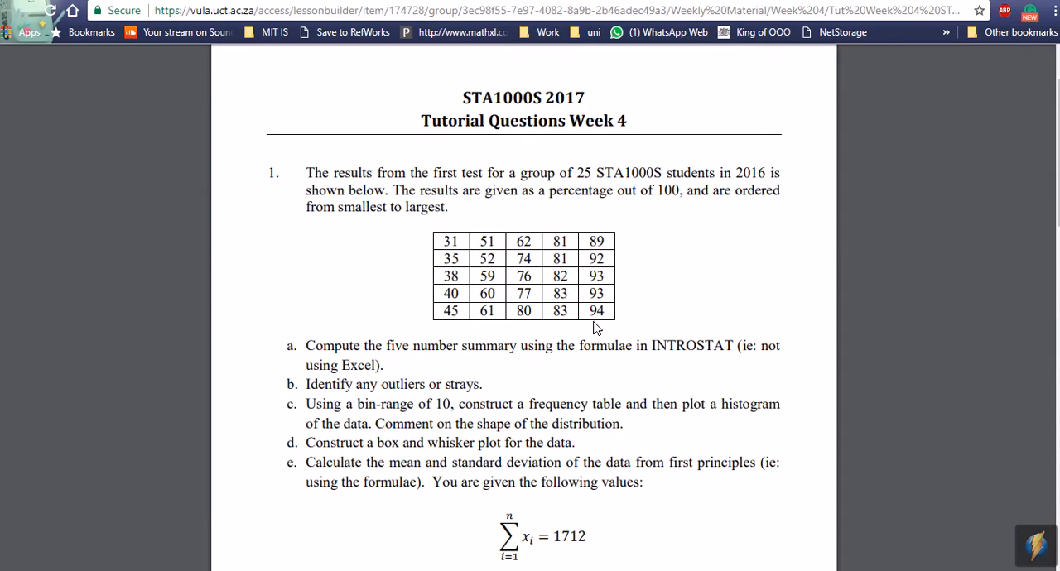
{"action": "double_click", "coordinate": [448, 244]}
{"action": "double_click", "coordinate": [599, 312]}
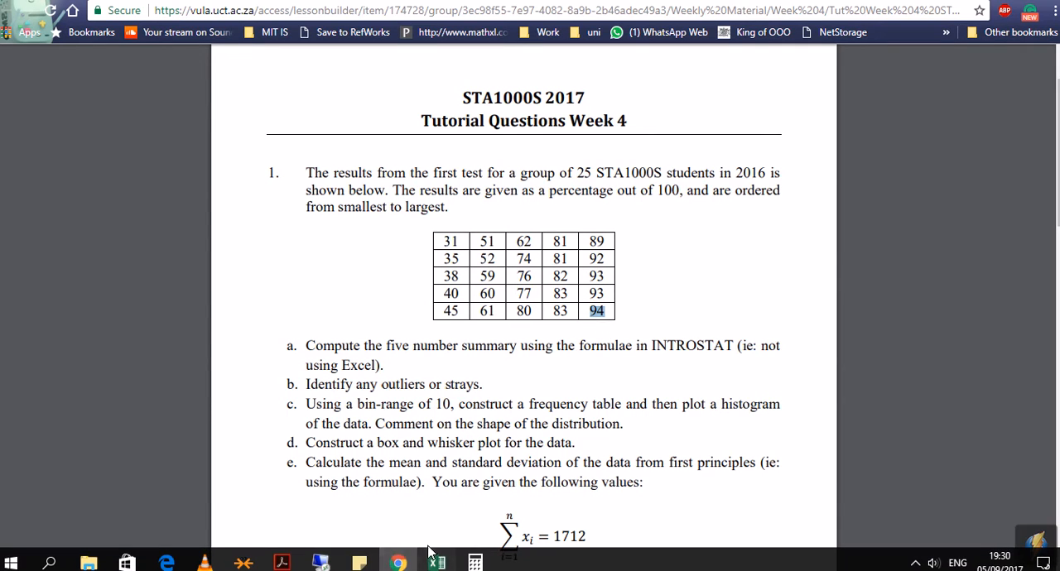
Step: Return to Excel and select cell E20 beside the Outliers label for the upper outliers limit
{"action": "left_click", "coordinate": [436, 563]}
{"action": "left_click", "coordinate": [240, 461]}
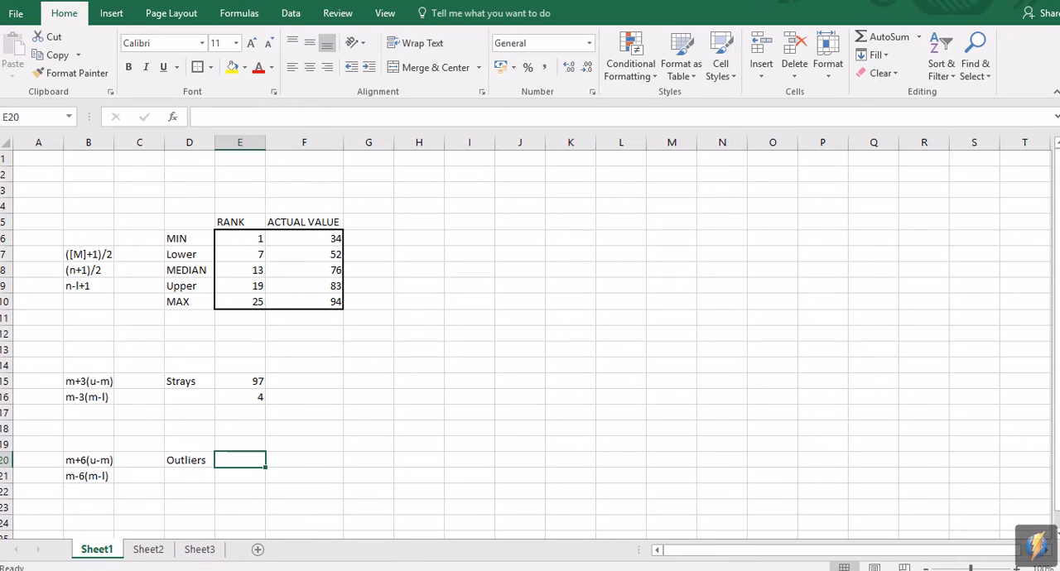
{"action": "mouse_move", "coordinate": [393, 564]}
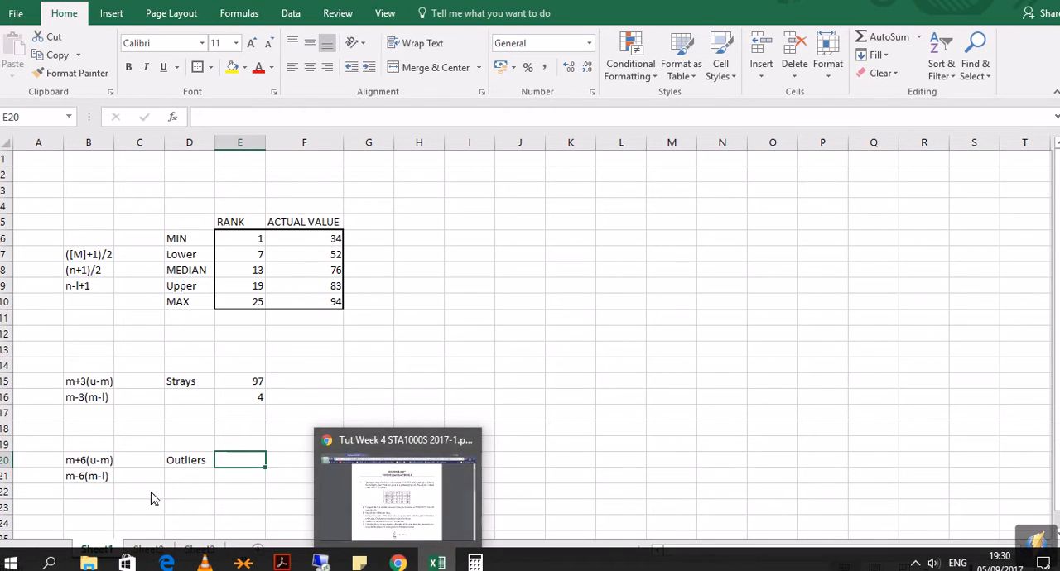
{"action": "left_click", "coordinate": [152, 492]}
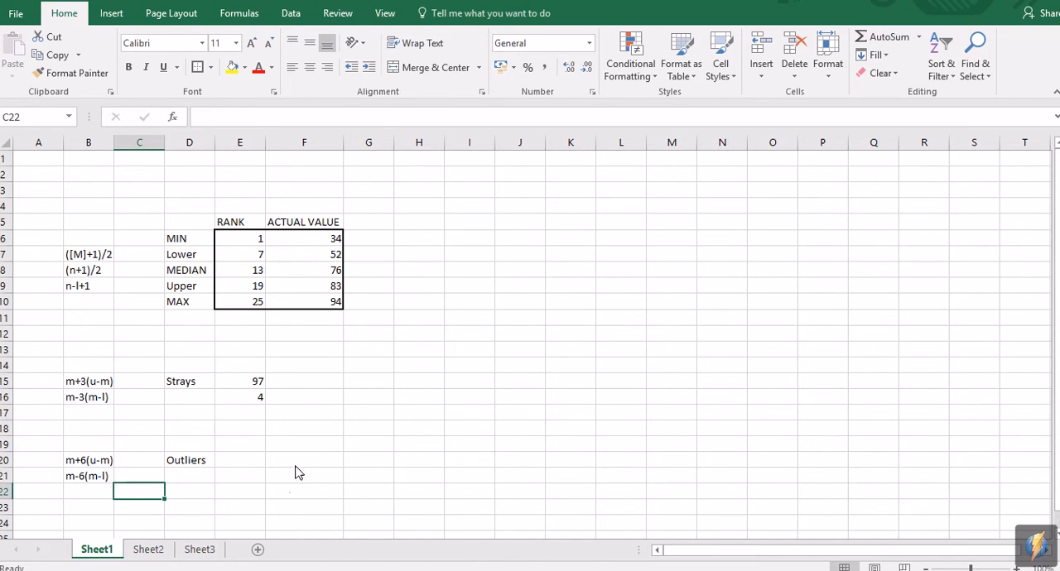
{"action": "left_click", "coordinate": [248, 470]}
{"action": "left_click", "coordinate": [246, 462]}
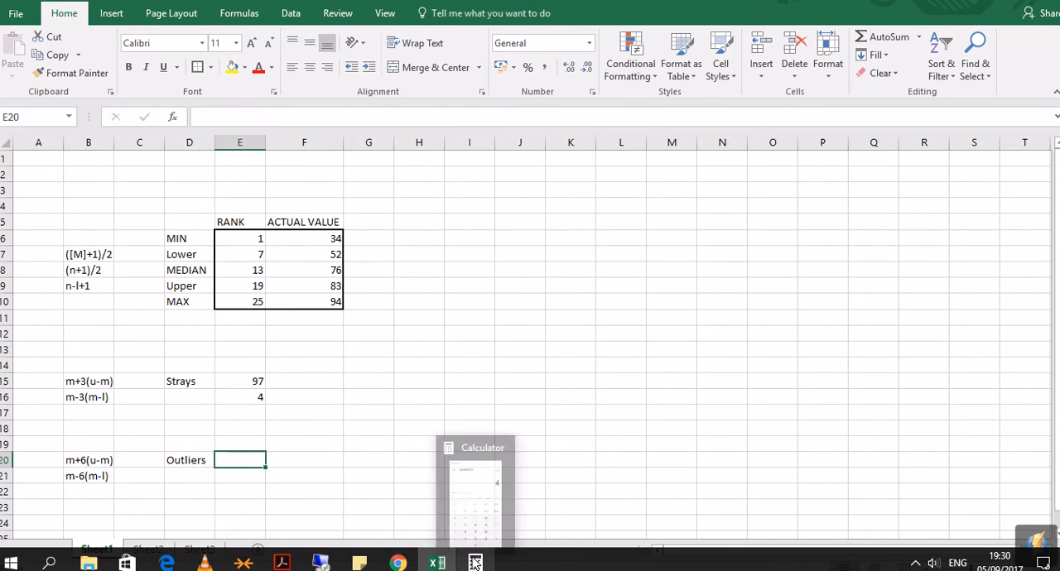
Step: Switch to Calculator, clear the previous result and begin the upper outliers calculation with 76 + (6 × (
{"action": "left_click", "coordinate": [475, 563]}
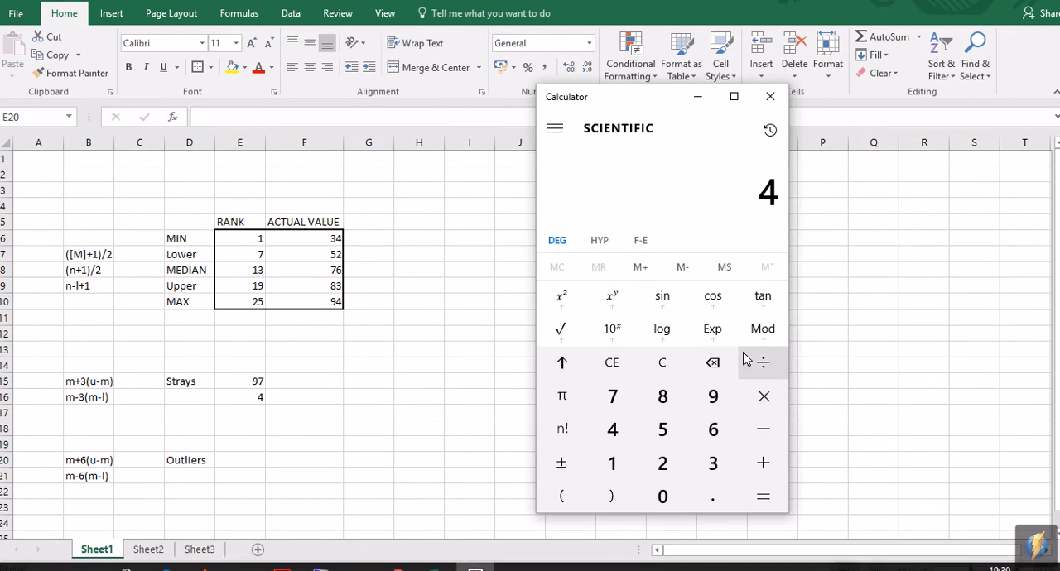
{"action": "left_click", "coordinate": [626, 373]}
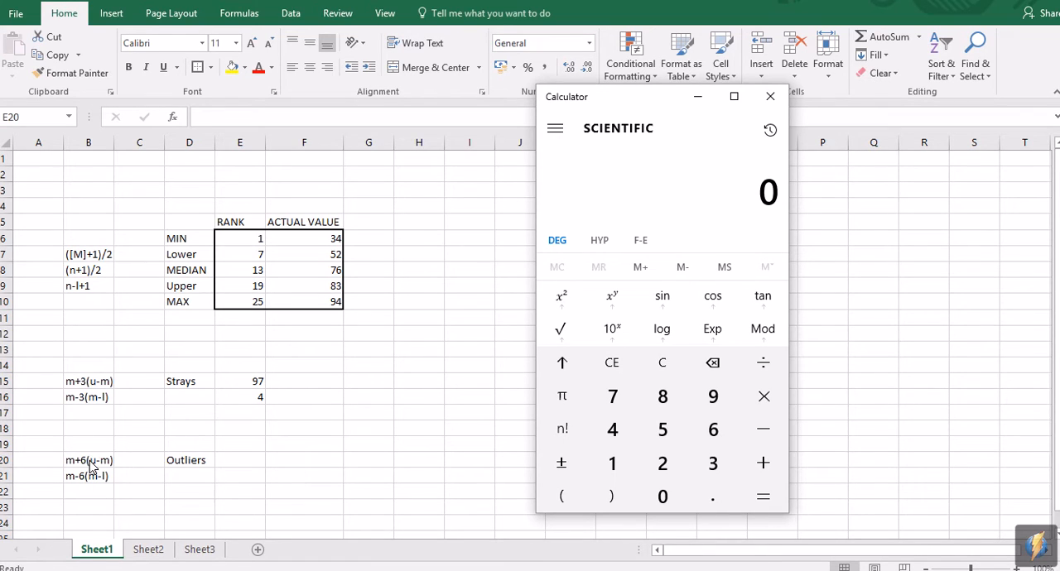
{"action": "left_click", "coordinate": [616, 400]}
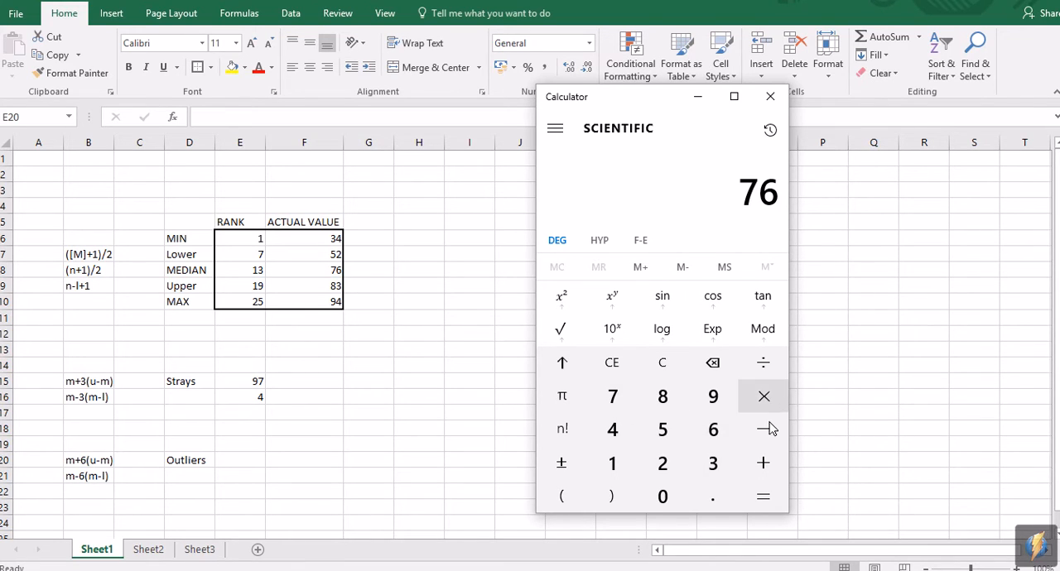
{"action": "left_click", "coordinate": [753, 462]}
{"action": "left_click", "coordinate": [584, 497]}
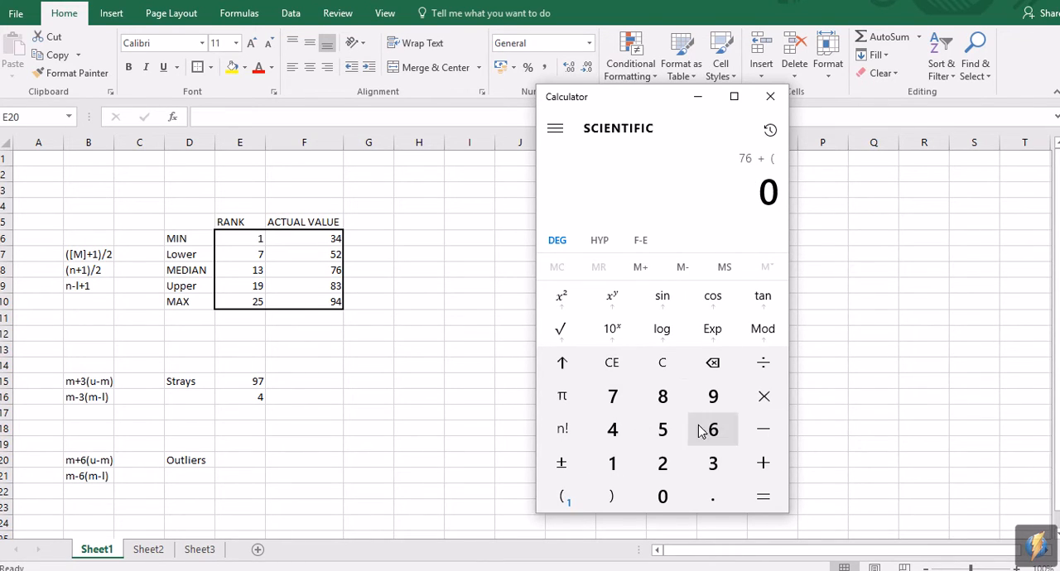
{"action": "left_click", "coordinate": [710, 430]}
{"action": "left_click", "coordinate": [745, 402]}
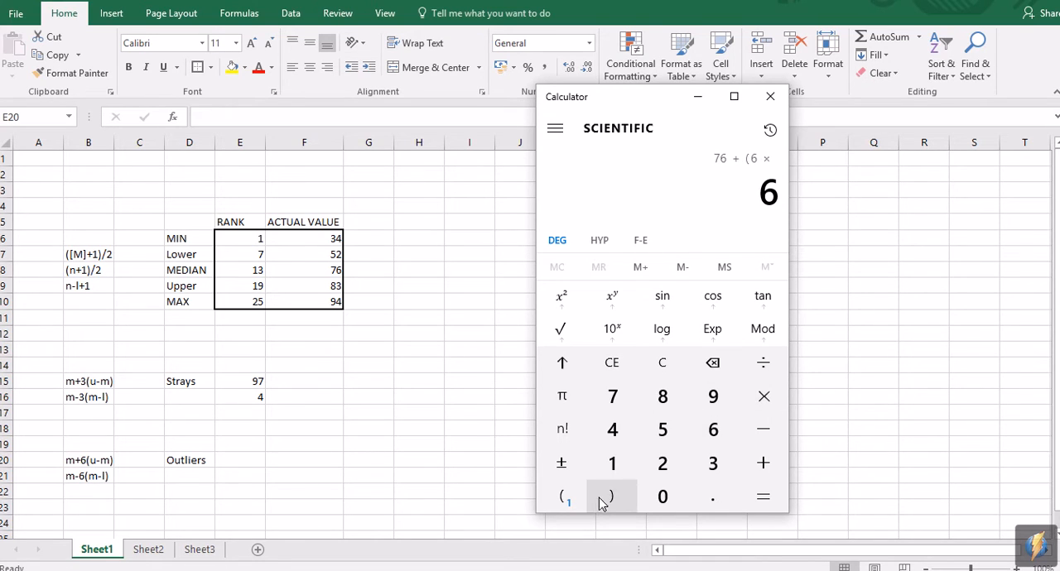
{"action": "left_click", "coordinate": [565, 498]}
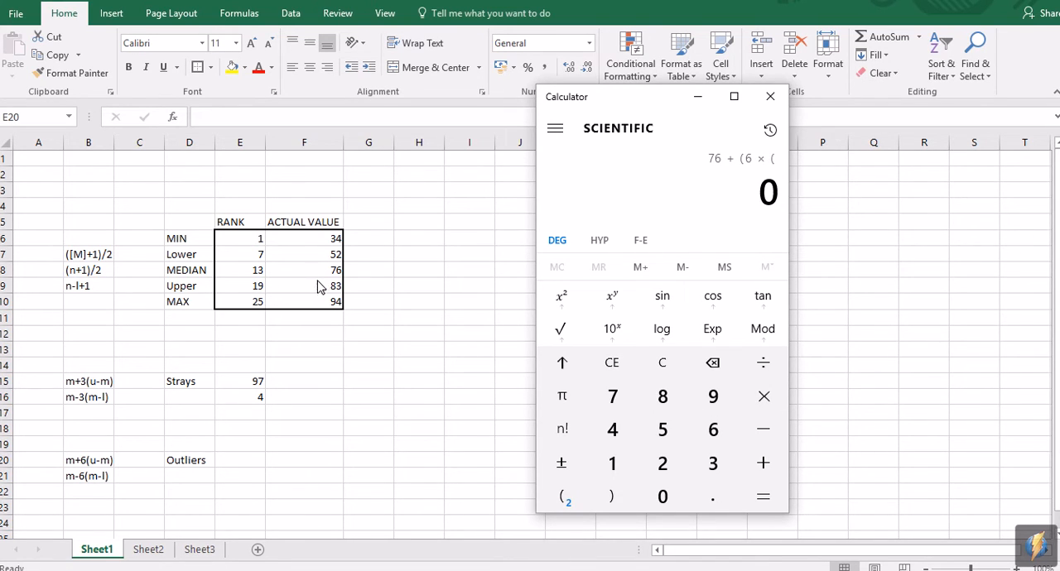
Step: Complete the upper outliers calculation with 83 - 76 in the inner brackets, close both brackets and evaluate it
{"action": "left_click", "coordinate": [662, 401]}
{"action": "left_click", "coordinate": [712, 463]}
{"action": "left_click", "coordinate": [765, 431]}
{"action": "left_click", "coordinate": [620, 399]}
{"action": "left_click", "coordinate": [713, 429]}
{"action": "left_click", "coordinate": [610, 498]}
{"action": "left_click", "coordinate": [609, 498]}
{"action": "left_click", "coordinate": [762, 495]}
Step: Return to Excel and enter 118 as the upper outliers limit in cell E20
{"action": "left_click", "coordinate": [240, 462]}
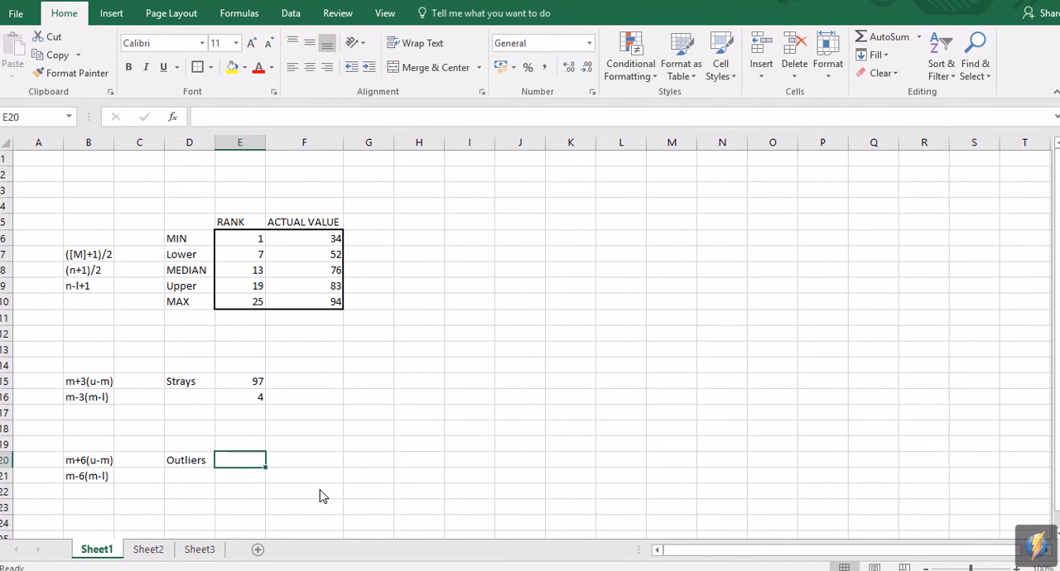
{"action": "type", "text": "118"}
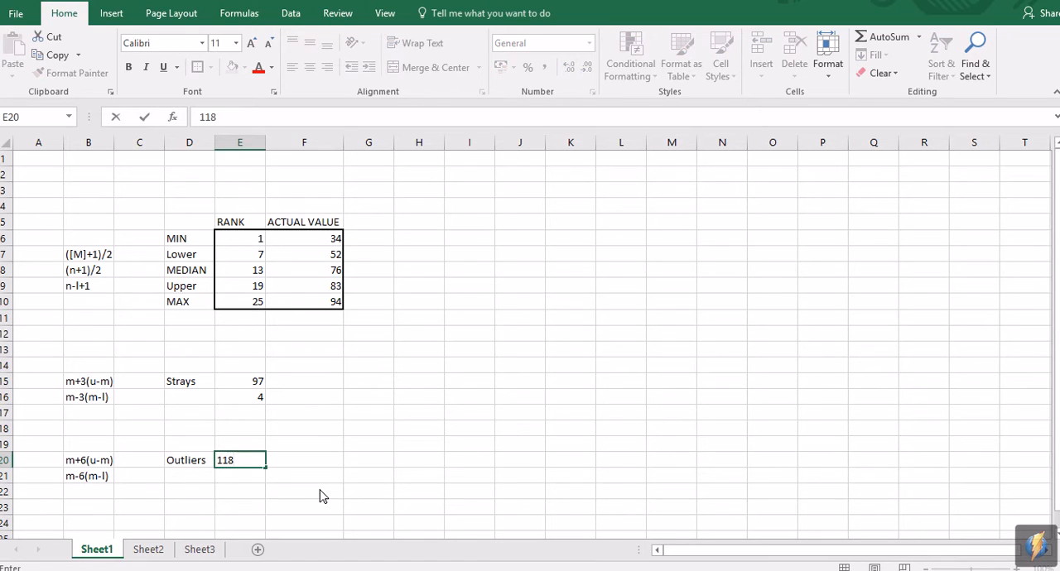
{"action": "key", "text": "Return"}
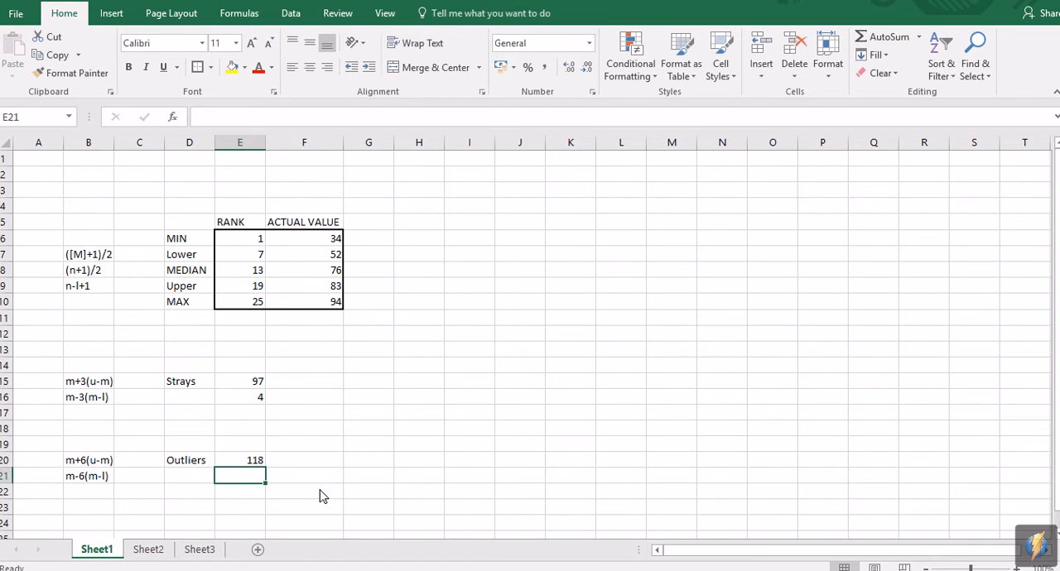
Step: Switch to Calculator, clear the previous result and begin the lower outliers calculation with 76 - (6 × (
{"action": "left_click", "coordinate": [479, 560]}
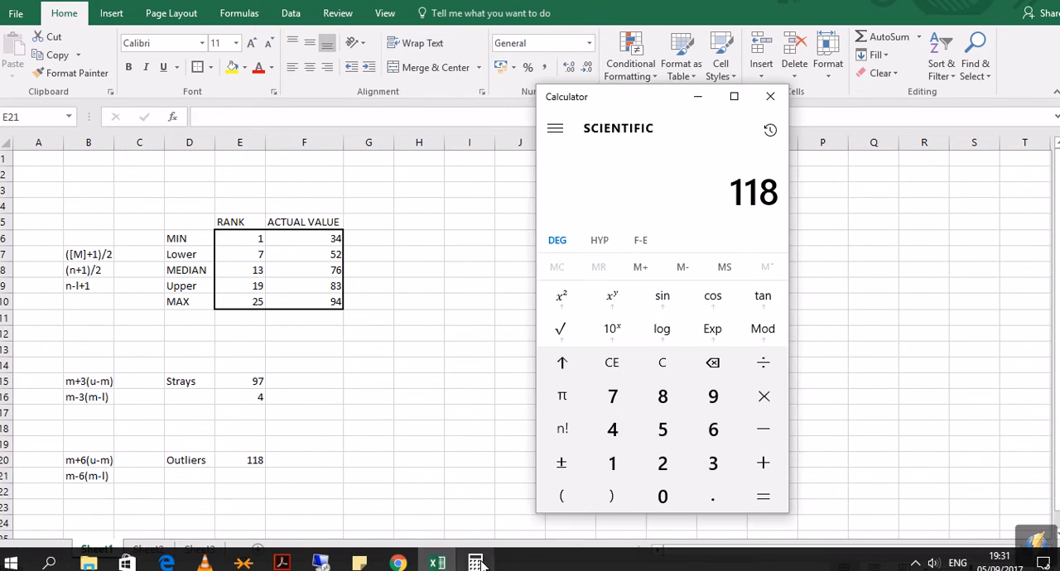
{"action": "left_click", "coordinate": [617, 360]}
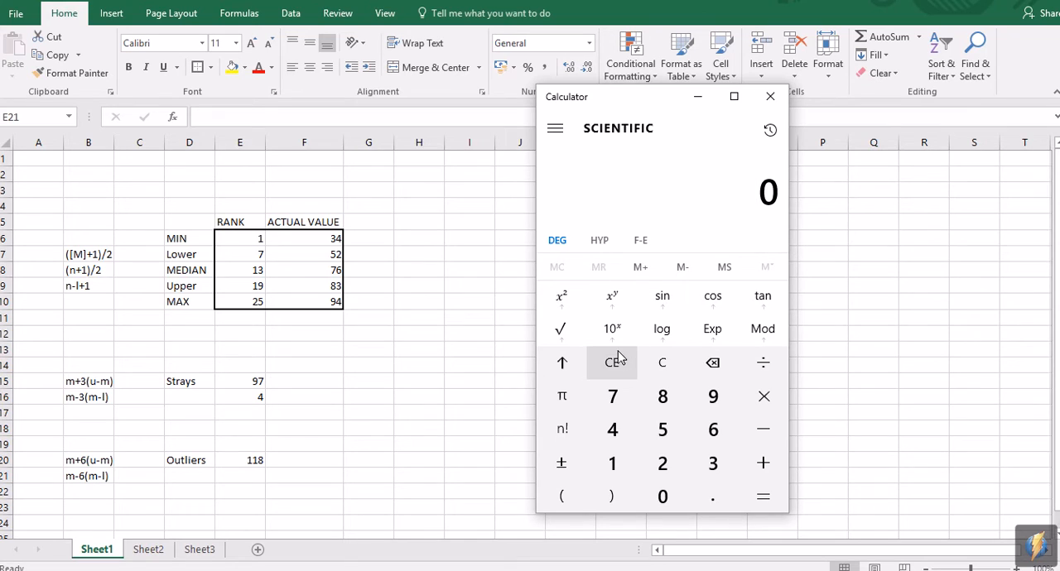
{"action": "left_click", "coordinate": [633, 400]}
{"action": "left_click", "coordinate": [719, 434]}
{"action": "left_click", "coordinate": [765, 432]}
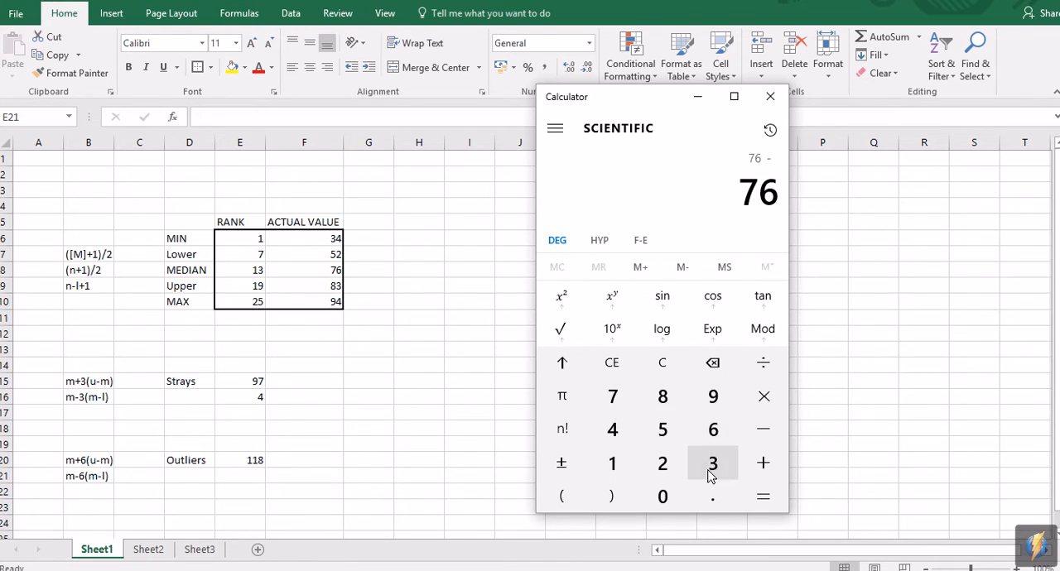
{"action": "left_click", "coordinate": [564, 497]}
{"action": "left_click", "coordinate": [713, 427]}
{"action": "left_click", "coordinate": [763, 395]}
{"action": "left_click", "coordinate": [567, 496]}
Step: Complete the lower outliers calculation with 76 - 52 in the inner brackets, close both brackets and evaluate it
{"action": "left_click", "coordinate": [613, 396]}
{"action": "left_click", "coordinate": [717, 430]}
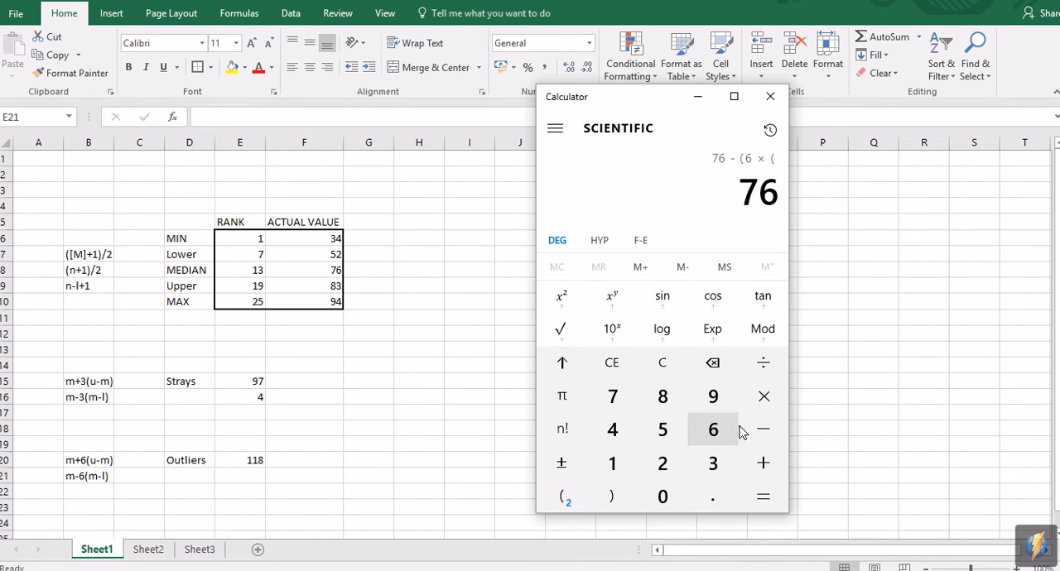
{"action": "left_click", "coordinate": [760, 433]}
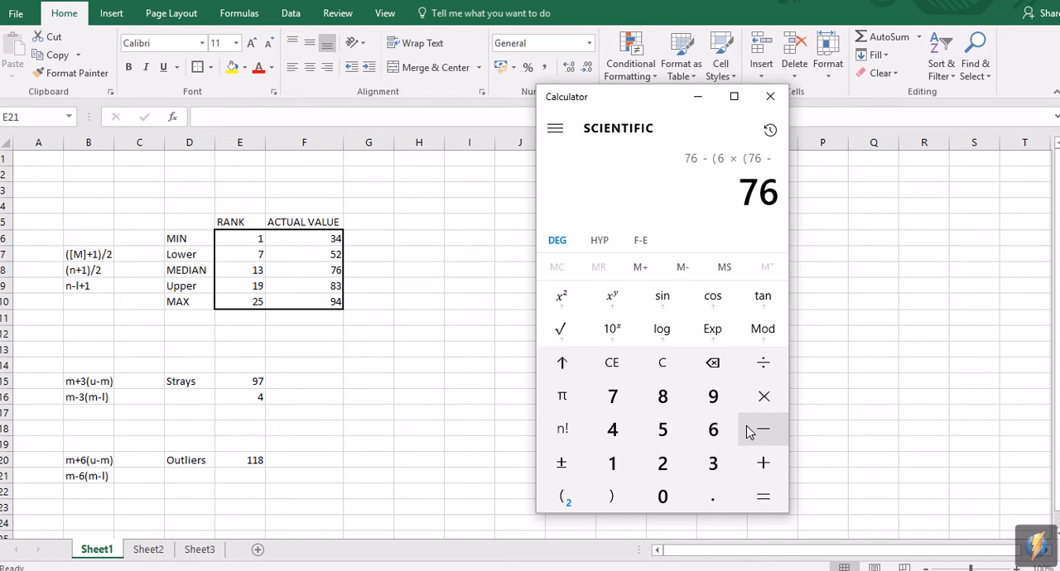
{"action": "left_click", "coordinate": [663, 430]}
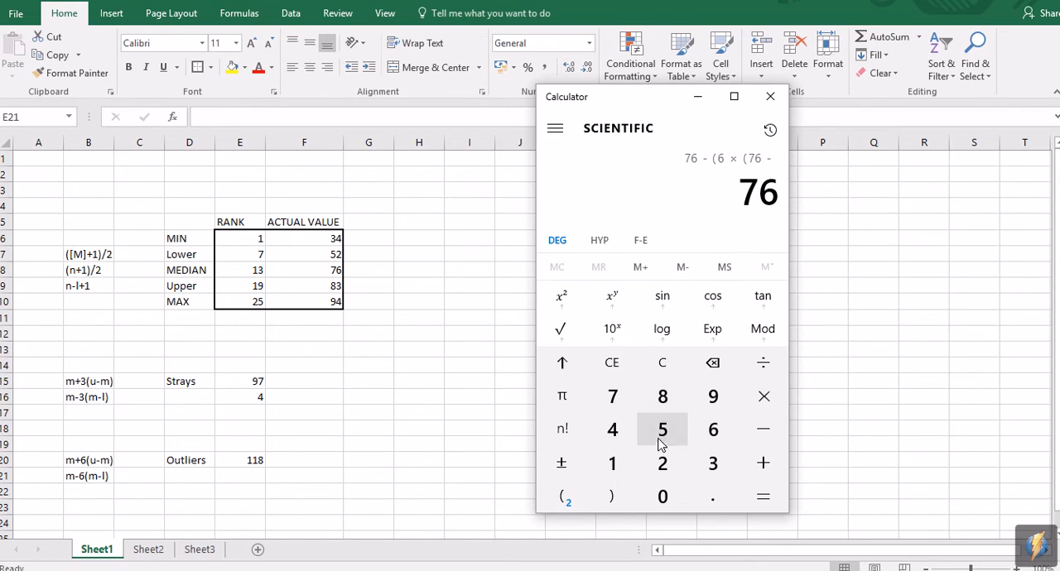
{"action": "left_click", "coordinate": [662, 463]}
{"action": "left_click", "coordinate": [611, 496]}
{"action": "left_click", "coordinate": [611, 496]}
{"action": "left_click", "coordinate": [763, 494]}
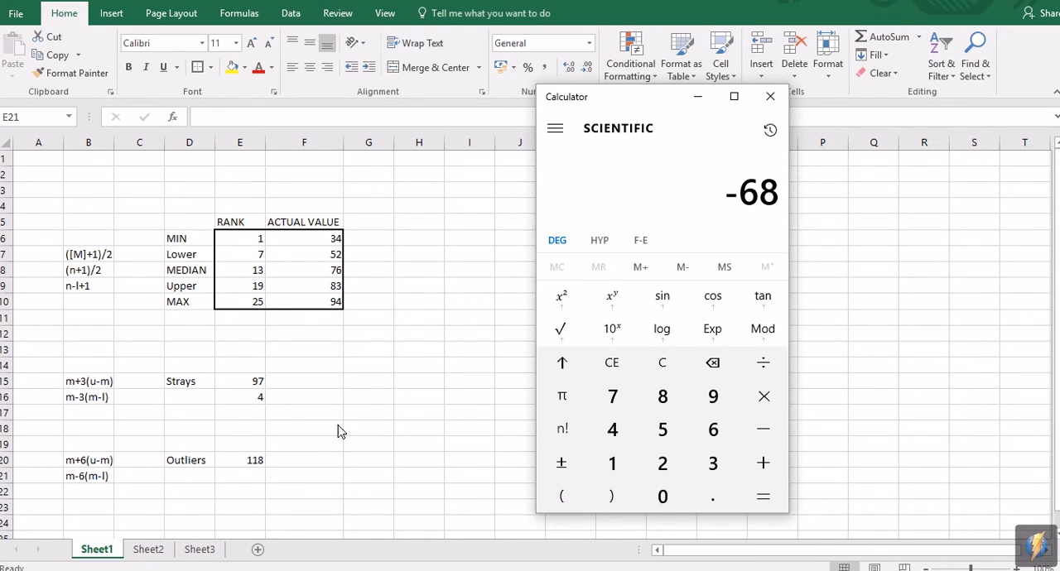
Step: Return to Excel and enter -68 as the lower outliers limit in cell E21
{"action": "left_click", "coordinate": [242, 476]}
{"action": "type", "text": "-68"}
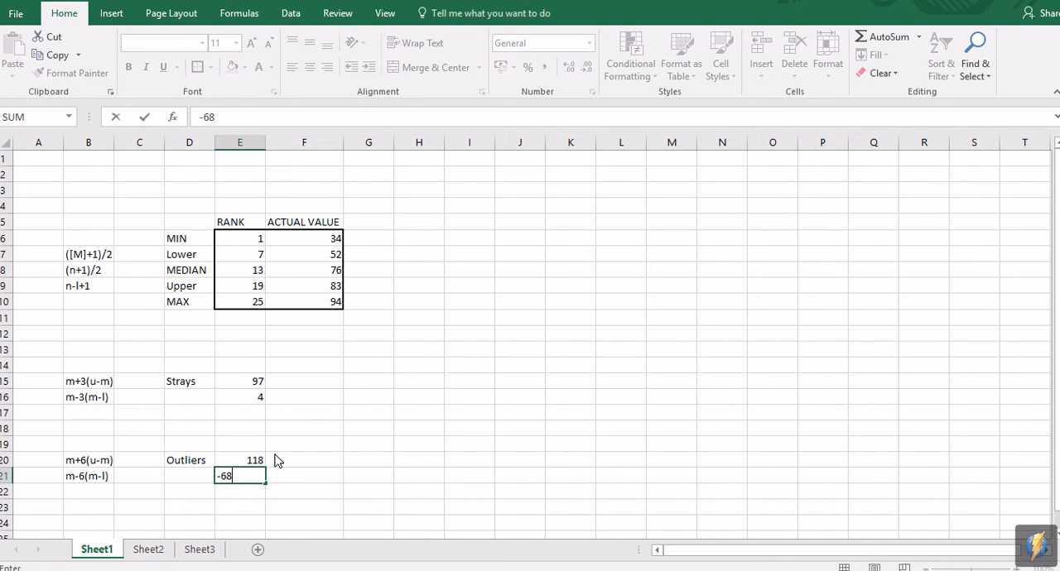
{"action": "key", "text": "Return"}
{"action": "key", "text": "Up"}
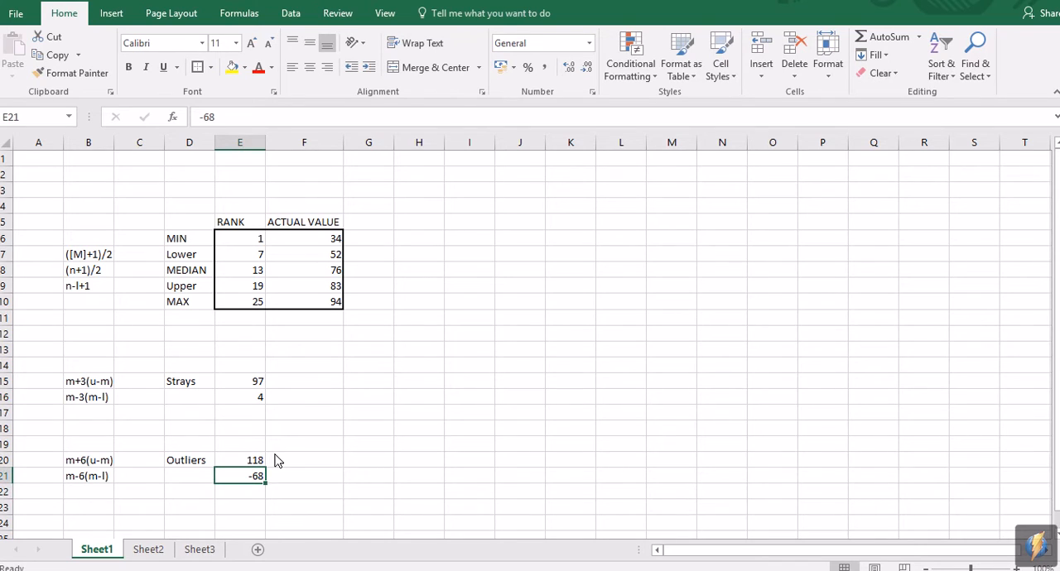
Step: Compare the strays limits in E15:E16 with the outliers limits in E20:E21
{"action": "left_click", "coordinate": [322, 416]}
{"action": "left_click_drag", "start_coordinate": [258, 464], "coordinate": [256, 479]}
{"action": "left_click_drag", "start_coordinate": [247, 388], "coordinate": [245, 403]}
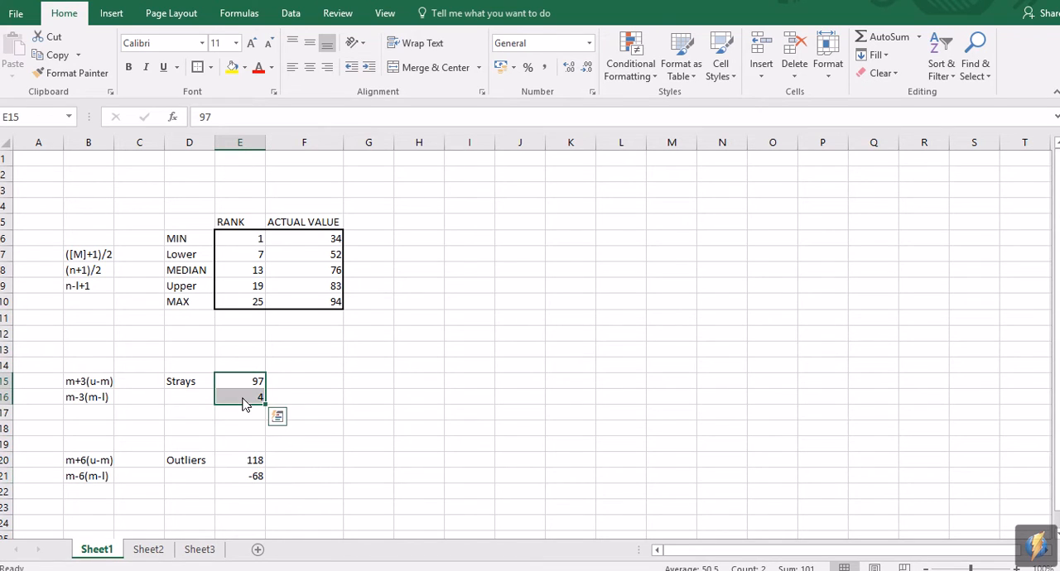
{"action": "left_click_drag", "start_coordinate": [253, 464], "coordinate": [248, 479]}
{"action": "left_click_drag", "start_coordinate": [250, 385], "coordinate": [249, 398]}
{"action": "left_click", "coordinate": [189, 386]}
{"action": "left_click_drag", "start_coordinate": [197, 464], "coordinate": [244, 476]}
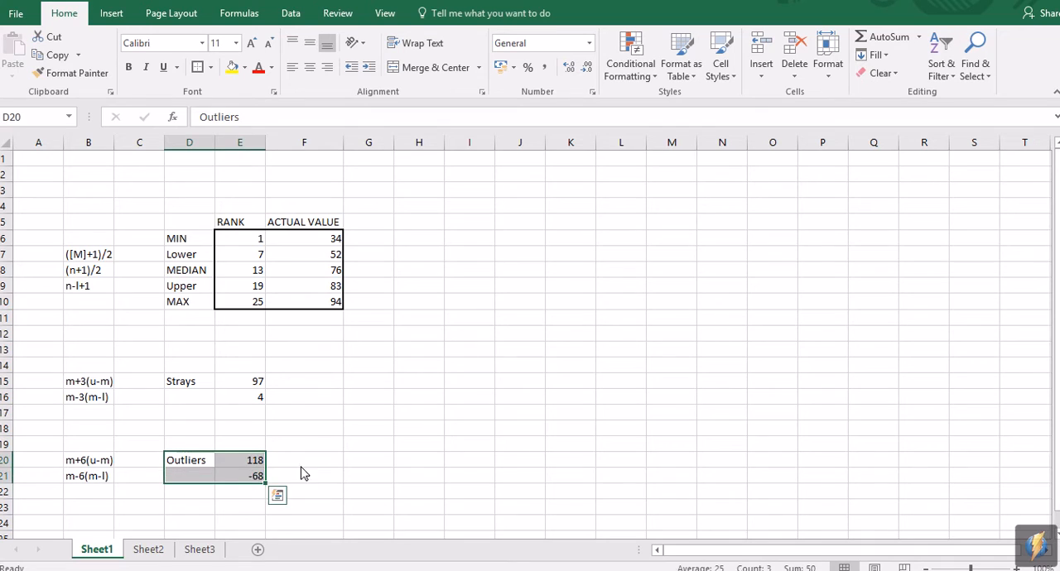
{"action": "key", "text": "Right"}
{"action": "key", "text": "Right"}
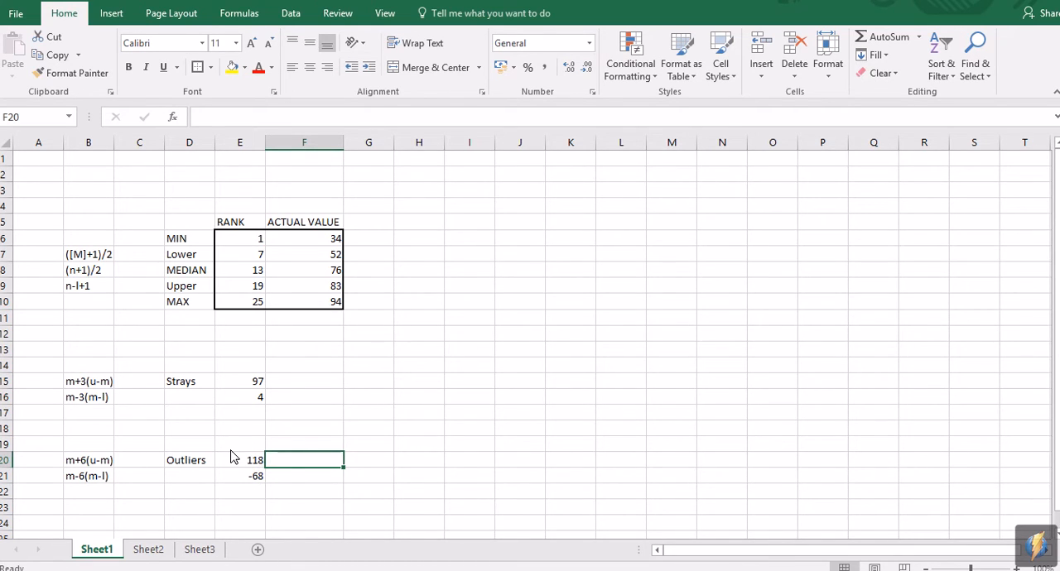
{"action": "left_click", "coordinate": [192, 459]}
{"action": "left_click", "coordinate": [313, 440]}
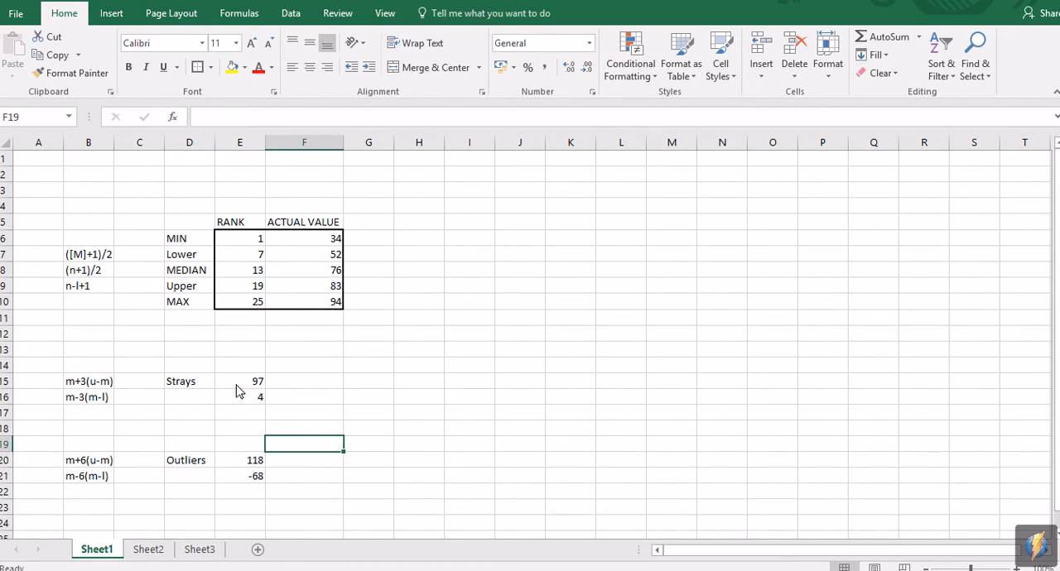
Step: Check the strays limits in E15:E16 and switch to Chrome to compare them with the tutorial's data table and question b
{"action": "left_click", "coordinate": [203, 384]}
{"action": "left_click_drag", "start_coordinate": [251, 386], "coordinate": [255, 399]}
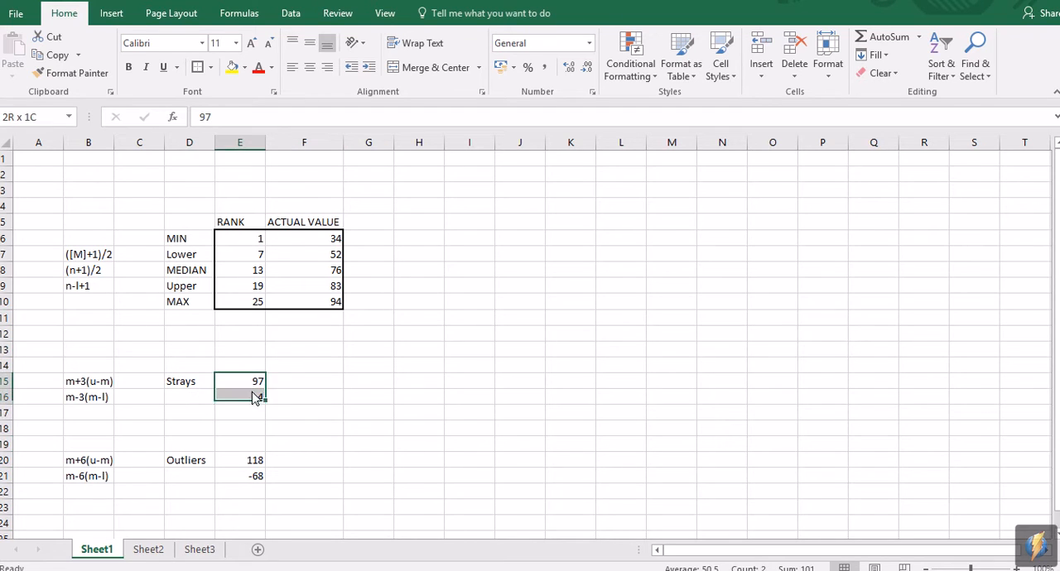
{"action": "left_click", "coordinate": [368, 444]}
{"action": "left_click", "coordinate": [398, 563]}
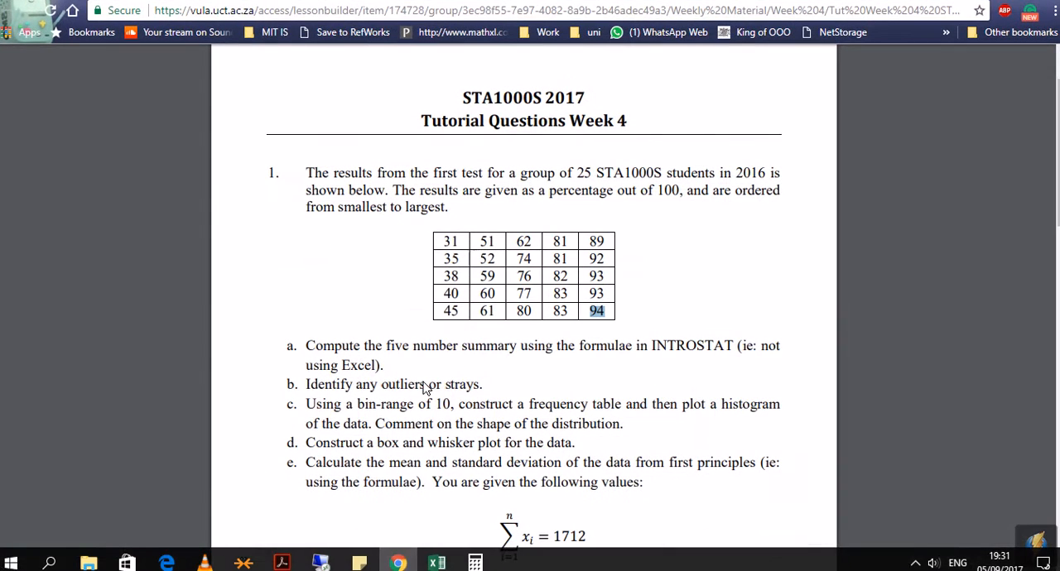
{"action": "left_click_drag", "start_coordinate": [286, 389], "coordinate": [515, 378]}
{"action": "left_click", "coordinate": [507, 395]}
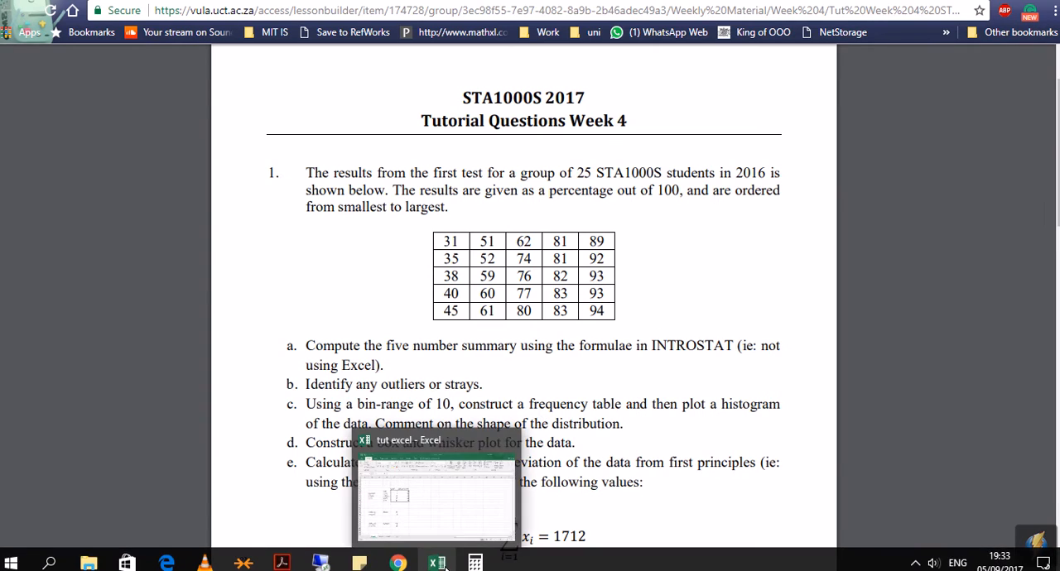
Step: Return to Excel and open Sheet2, which holds the test results, with cell E3 selected
{"action": "left_click", "coordinate": [438, 564]}
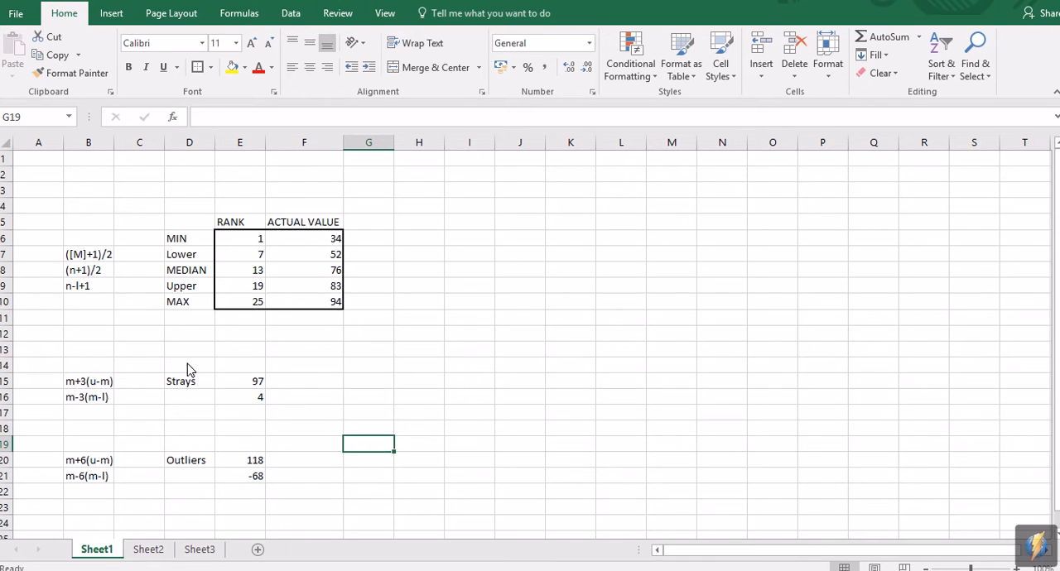
{"action": "left_click", "coordinate": [148, 552]}
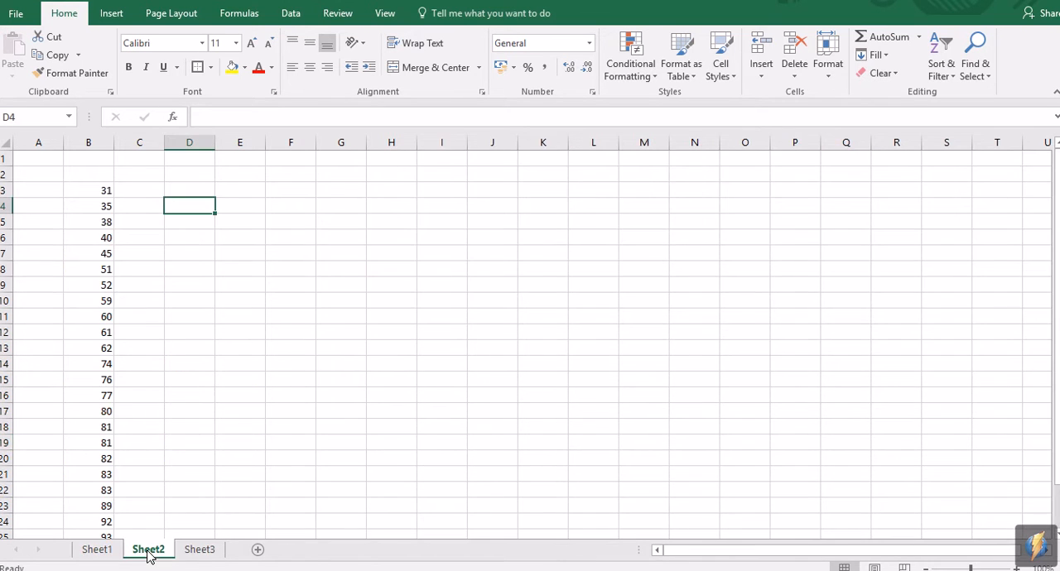
{"action": "left_click", "coordinate": [220, 255]}
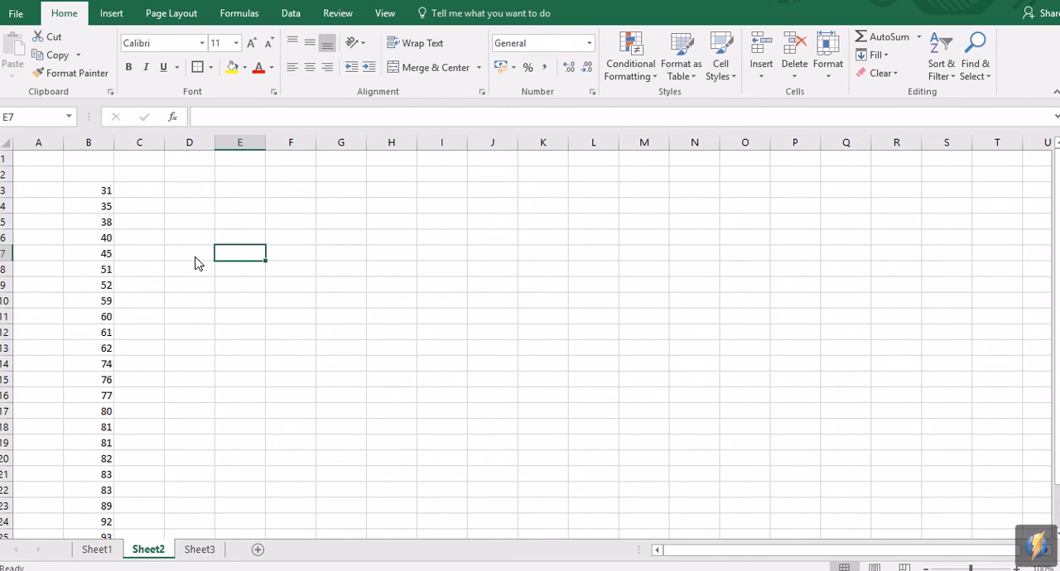
{"action": "left_click", "coordinate": [245, 213]}
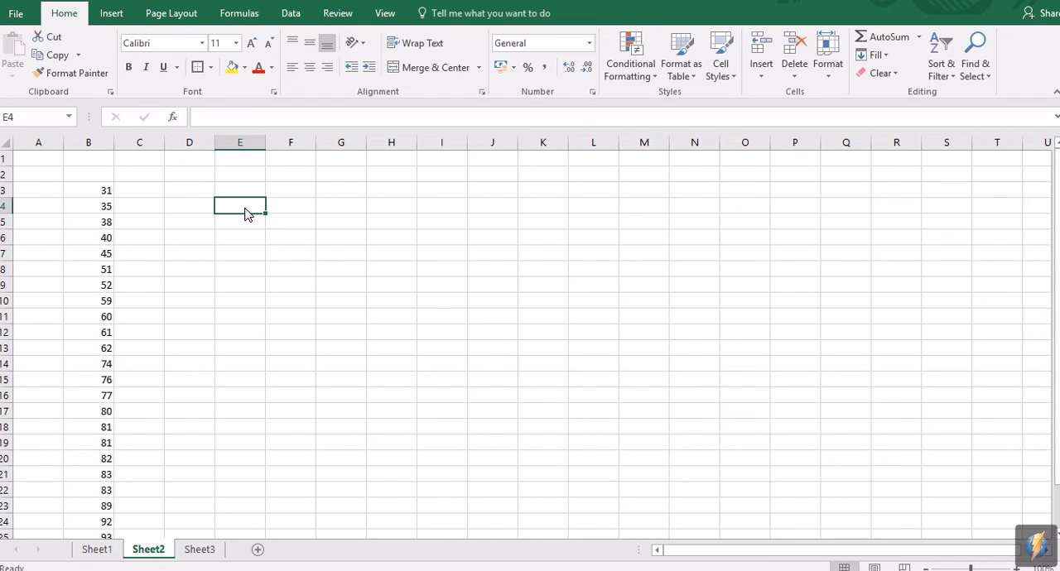
{"action": "left_click", "coordinate": [255, 194]}
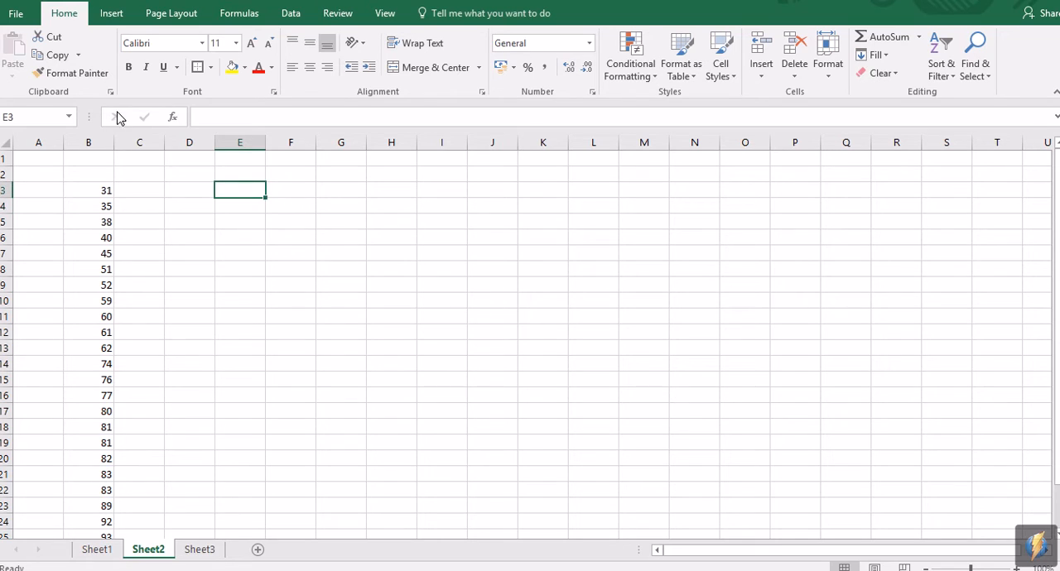
Step: Make sure the Analysis ToolPak add-in is enabled in Excel's add-in options and confirm the add-ins list
{"action": "left_click", "coordinate": [289, 13]}
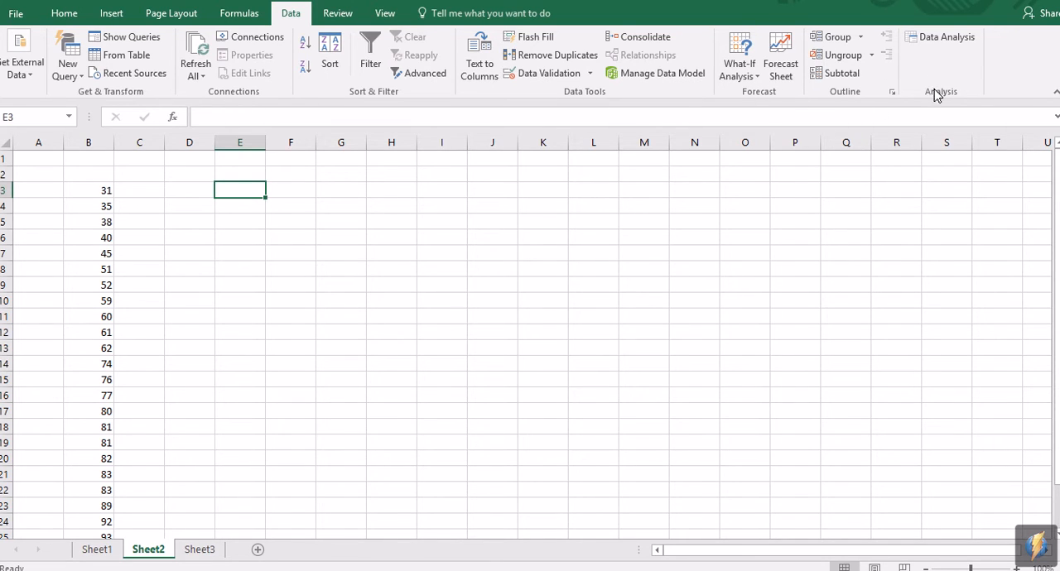
{"action": "left_click", "coordinate": [15, 13]}
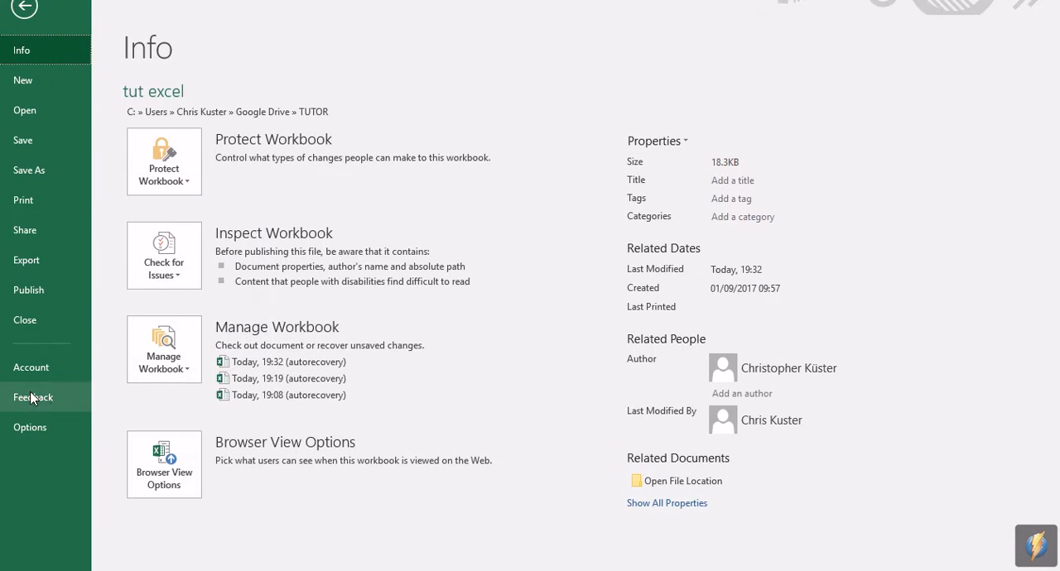
{"action": "left_click", "coordinate": [45, 433]}
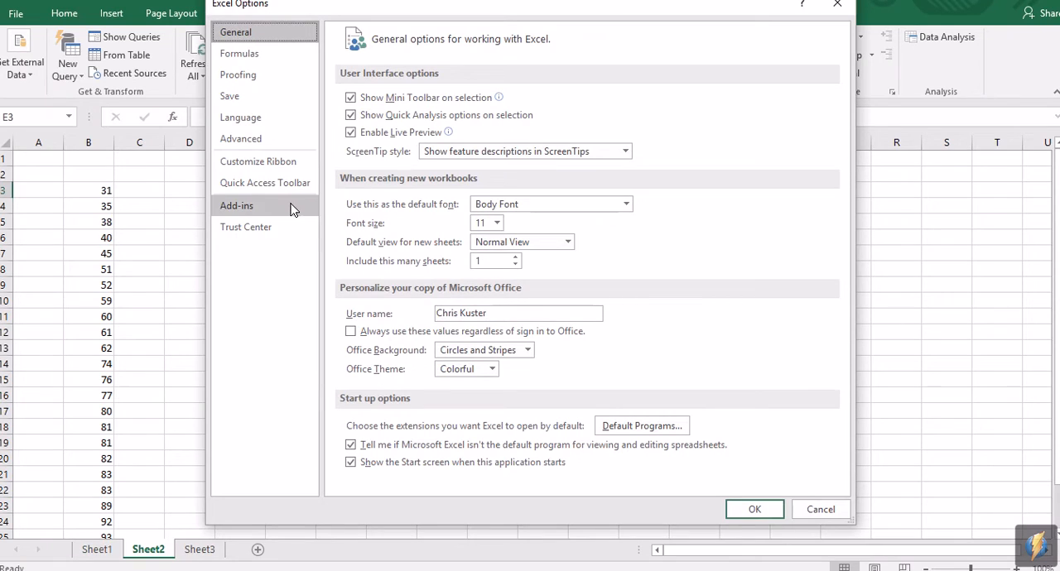
{"action": "left_click", "coordinate": [288, 205]}
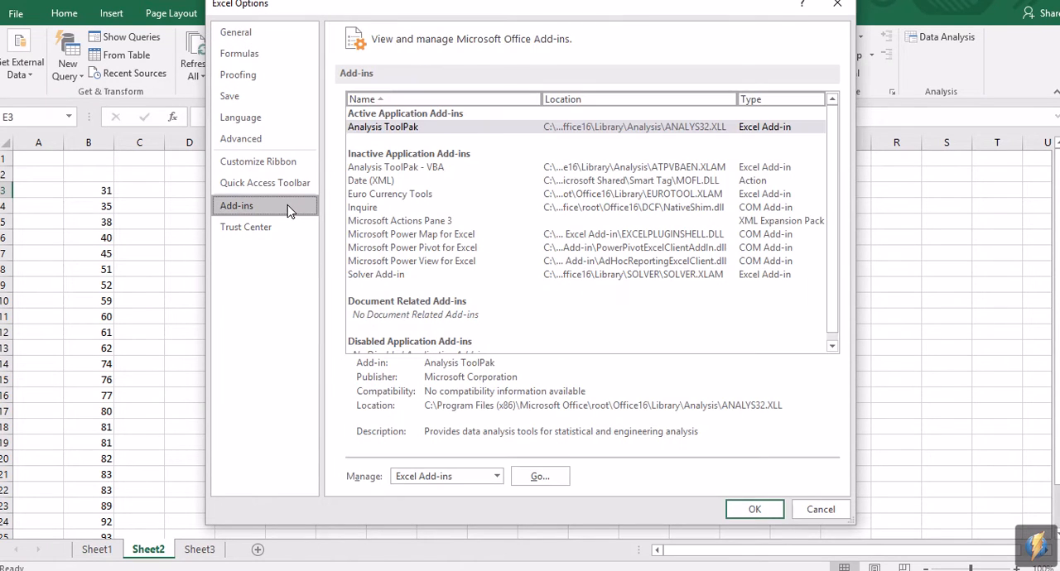
{"action": "left_click", "coordinate": [537, 477]}
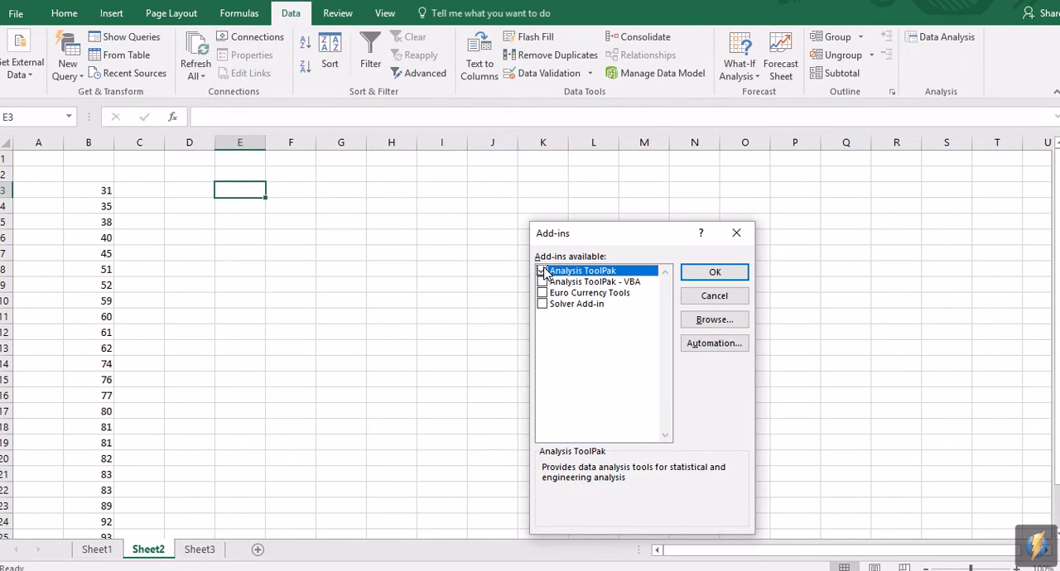
{"action": "left_click", "coordinate": [712, 273]}
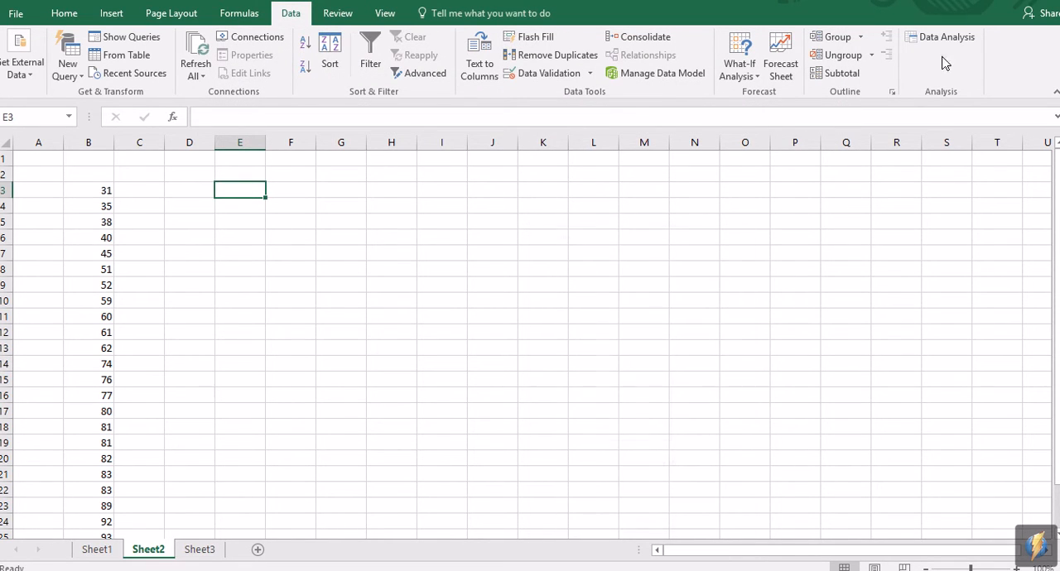
Step: Review the test results in B3:B27 of Sheet2 against the data table of the tutorial document in Chrome
{"action": "left_click", "coordinate": [186, 305]}
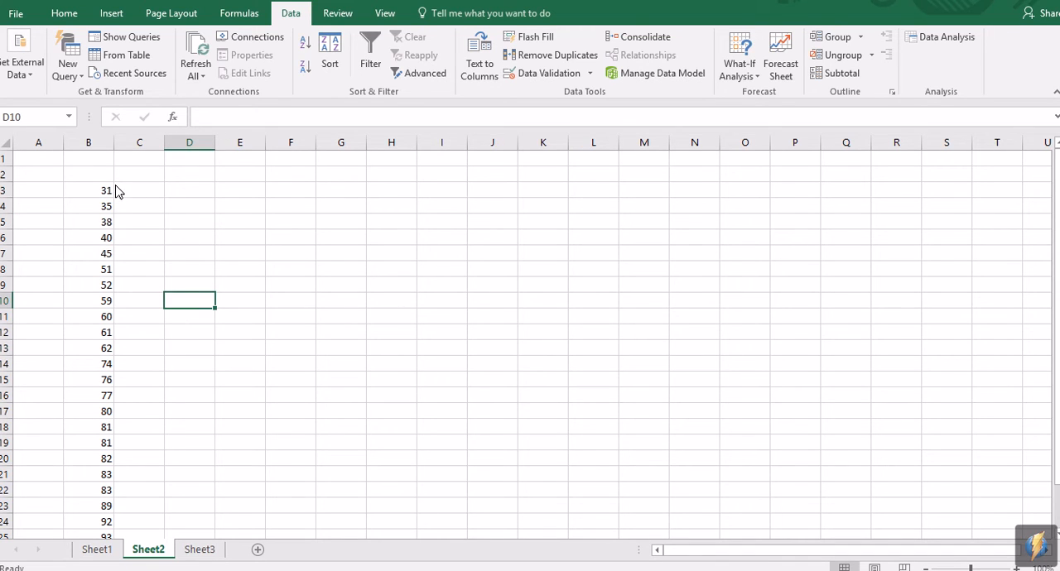
{"action": "scroll", "coordinate": [128, 337], "scroll_direction": "down", "scroll_amount": 2}
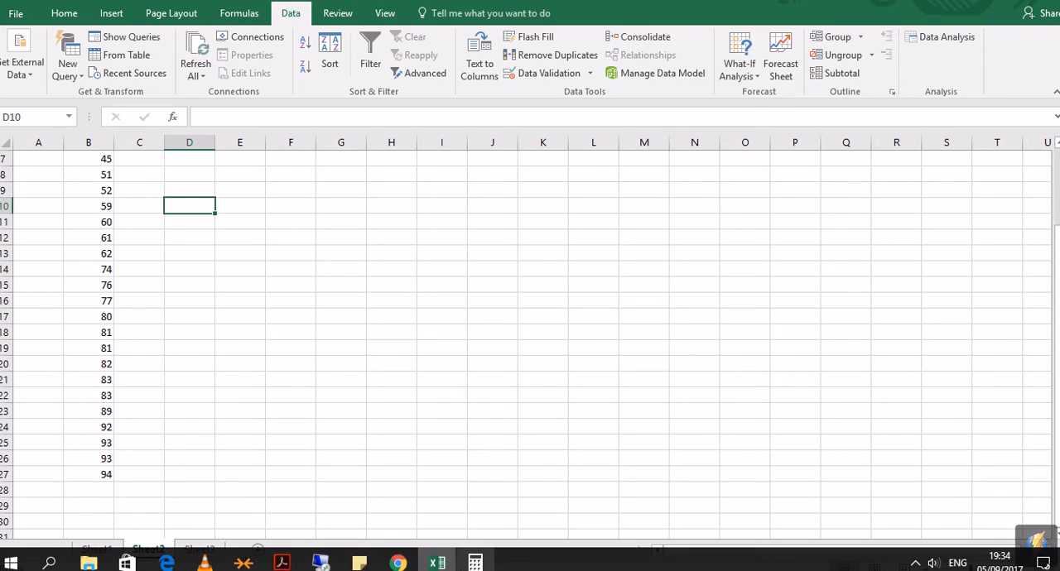
{"action": "left_click", "coordinate": [398, 563]}
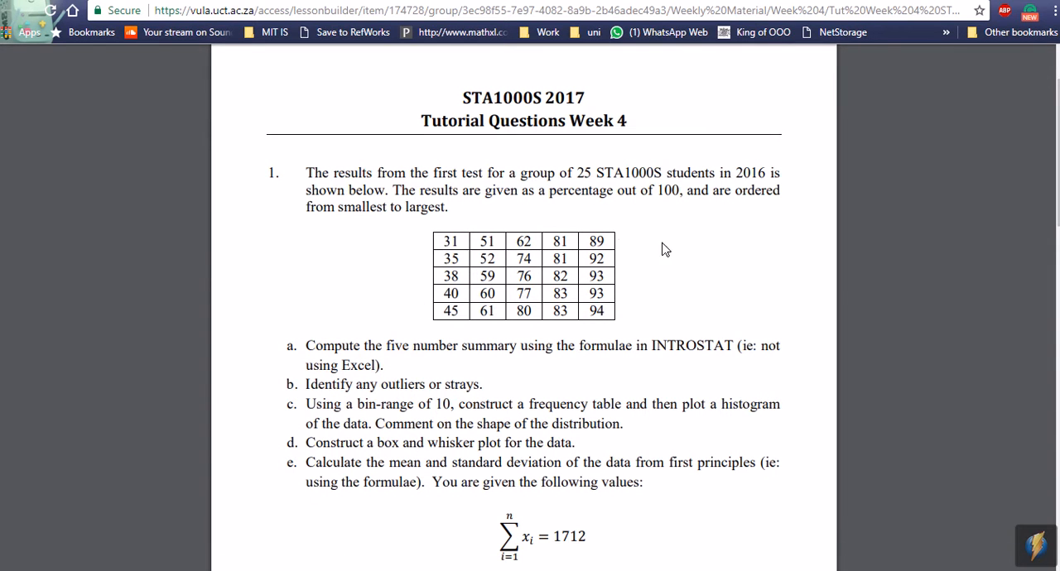
{"action": "left_click", "coordinate": [433, 562]}
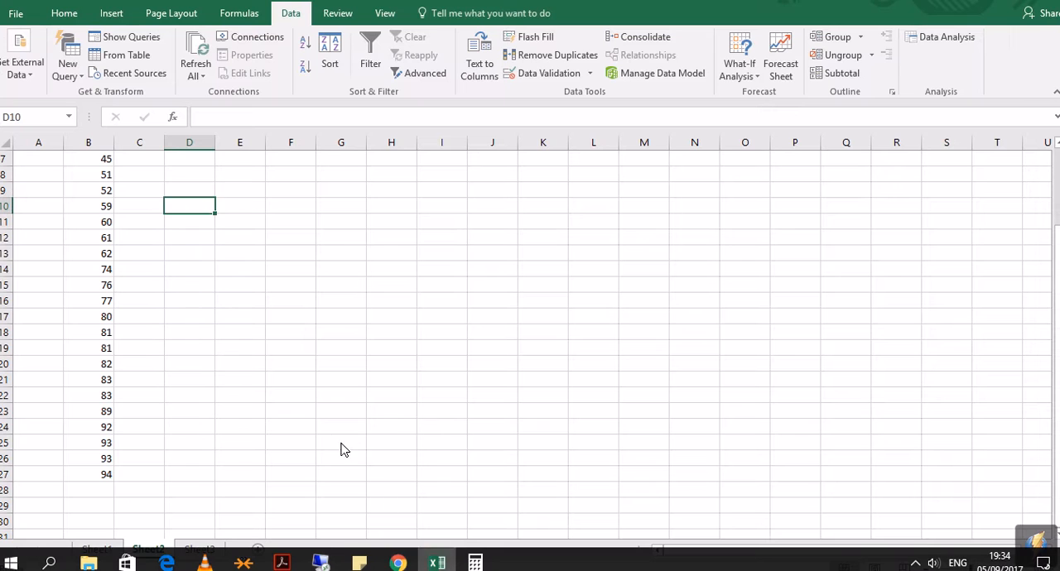
{"action": "left_click", "coordinate": [137, 381]}
{"action": "scroll", "coordinate": [140, 403], "scroll_direction": "up", "scroll_amount": 2}
{"action": "scroll", "coordinate": [145, 248], "scroll_direction": "up", "scroll_amount": 1}
{"action": "left_click_drag", "start_coordinate": [106, 191], "coordinate": [106, 507]}
{"action": "left_click", "coordinate": [233, 274]}
{"action": "scroll", "coordinate": [220, 316], "scroll_direction": "up", "scroll_amount": 2}
{"action": "left_click", "coordinate": [206, 190]}
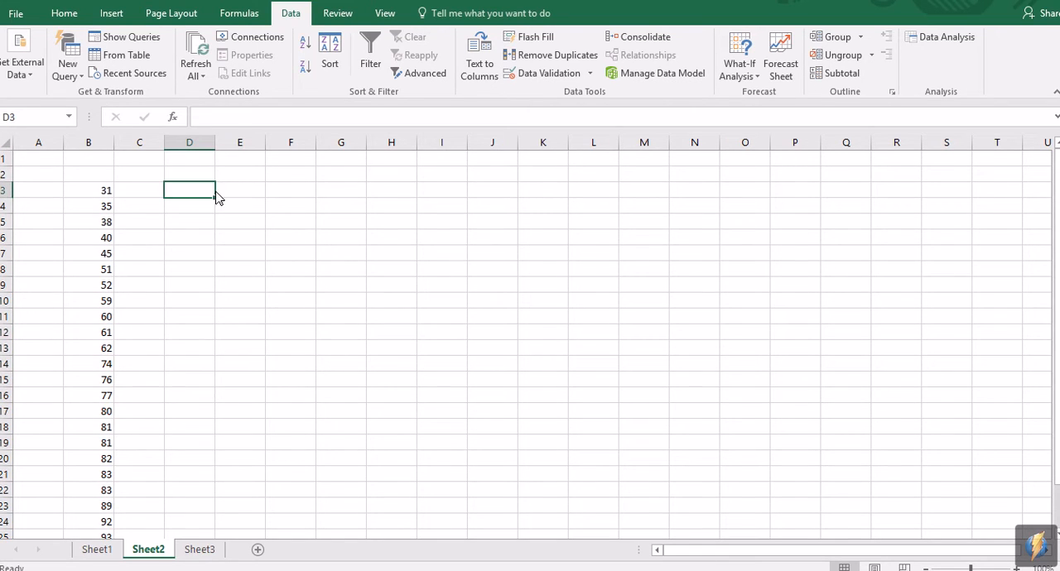
Step: Enter 10 as the first bin limit in cell E3
{"action": "left_click", "coordinate": [240, 195]}
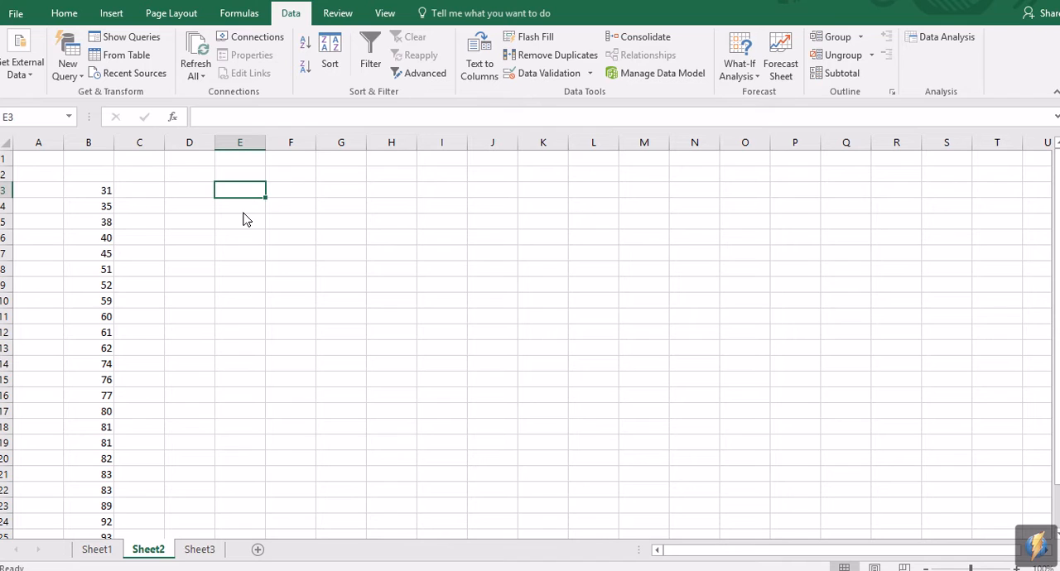
{"action": "type", "text": "10"}
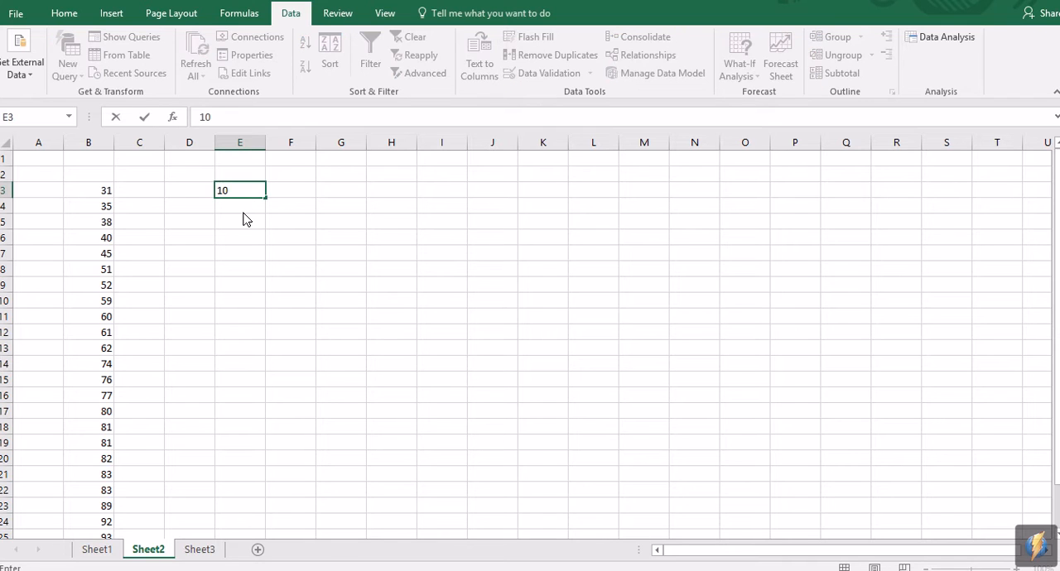
{"action": "key", "text": "Return"}
{"action": "key", "text": "Up"}
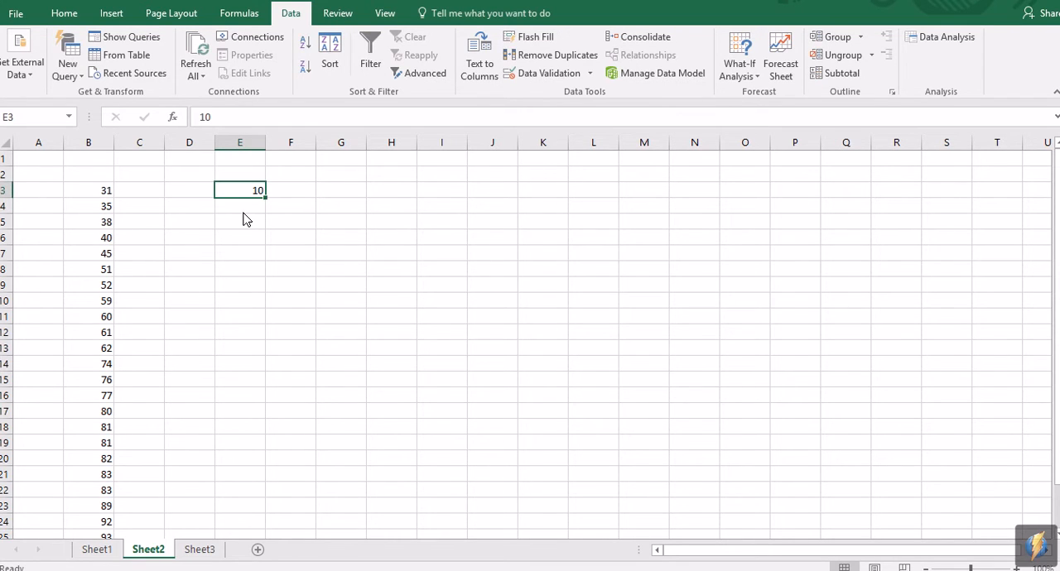
Step: Enter the bin limits 9, 19 and 29 in cells E3 to E5
{"action": "type", "text": "9"}
{"action": "key", "text": "Return"}
{"action": "type", "text": "19"}
{"action": "key", "text": "Return"}
{"action": "type", "text": "29"}
{"action": "key", "text": "Return"}
{"action": "key", "text": "Up"}
{"action": "left_click", "coordinate": [303, 181]}
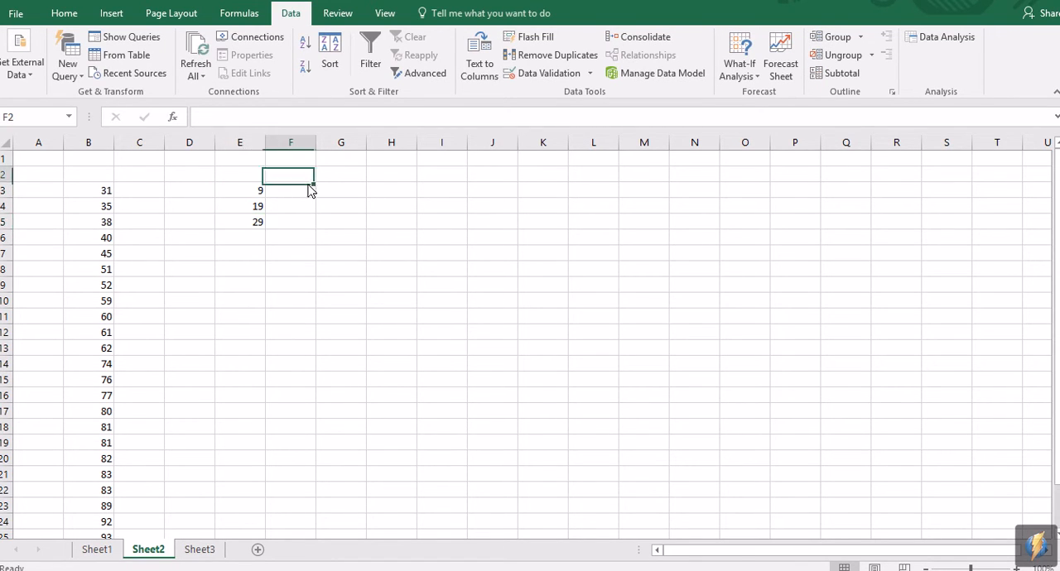
Step: Extend the bin limits series in column E in steps of 10 down to 99 in cell E12
{"action": "left_click_drag", "start_coordinate": [258, 193], "coordinate": [263, 348]}
{"action": "left_click", "coordinate": [331, 300]}
{"action": "left_click", "coordinate": [258, 206]}
{"action": "left_click", "coordinate": [253, 194]}
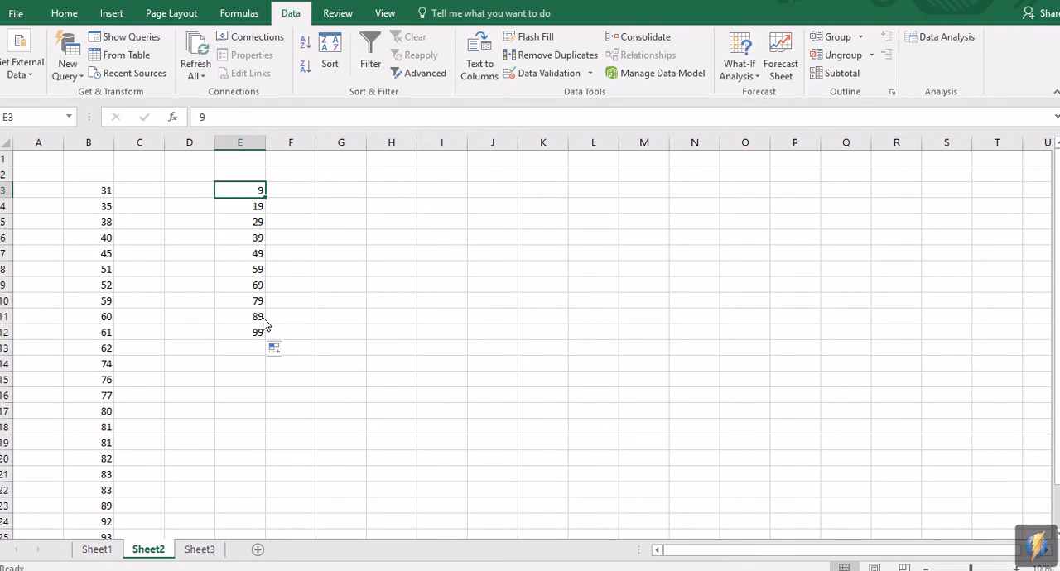
{"action": "left_click", "coordinate": [254, 209]}
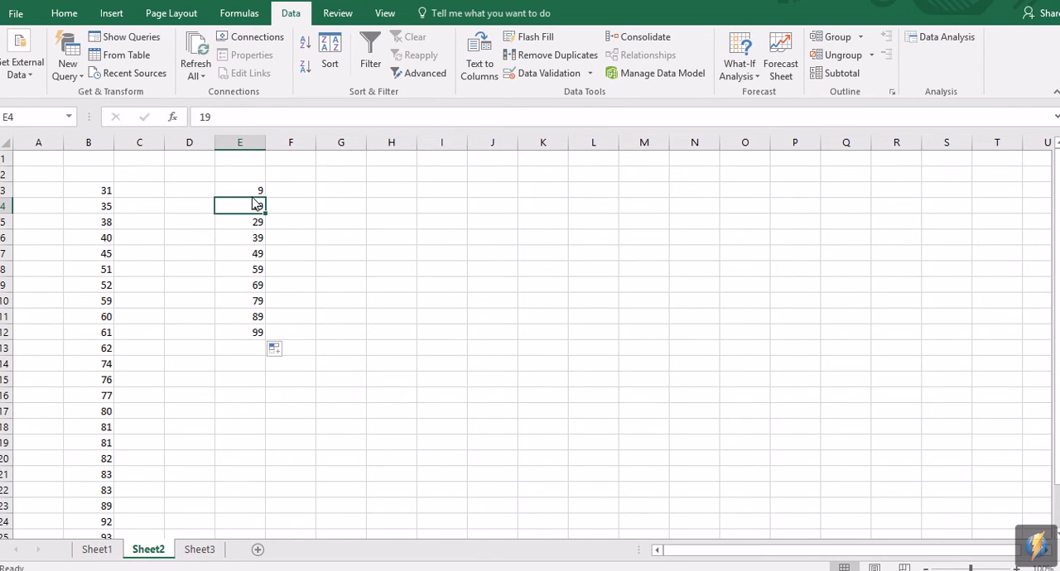
{"action": "left_click", "coordinate": [282, 194]}
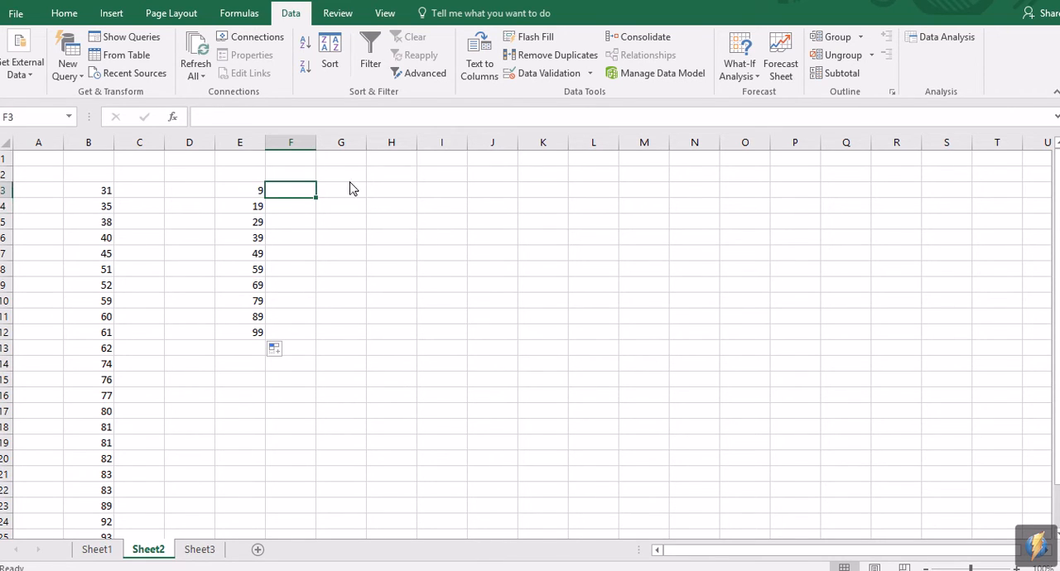
Step: Try 10 as the first bin limit in cell E3 and undo that change
{"action": "left_click", "coordinate": [232, 194]}
{"action": "type", "text": "10"}
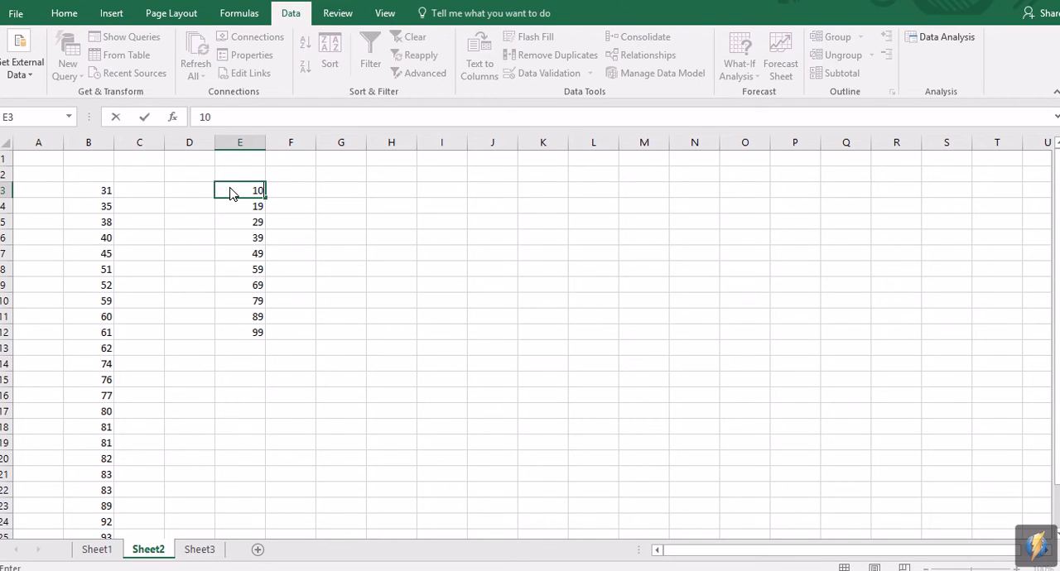
{"action": "left_click", "coordinate": [345, 224]}
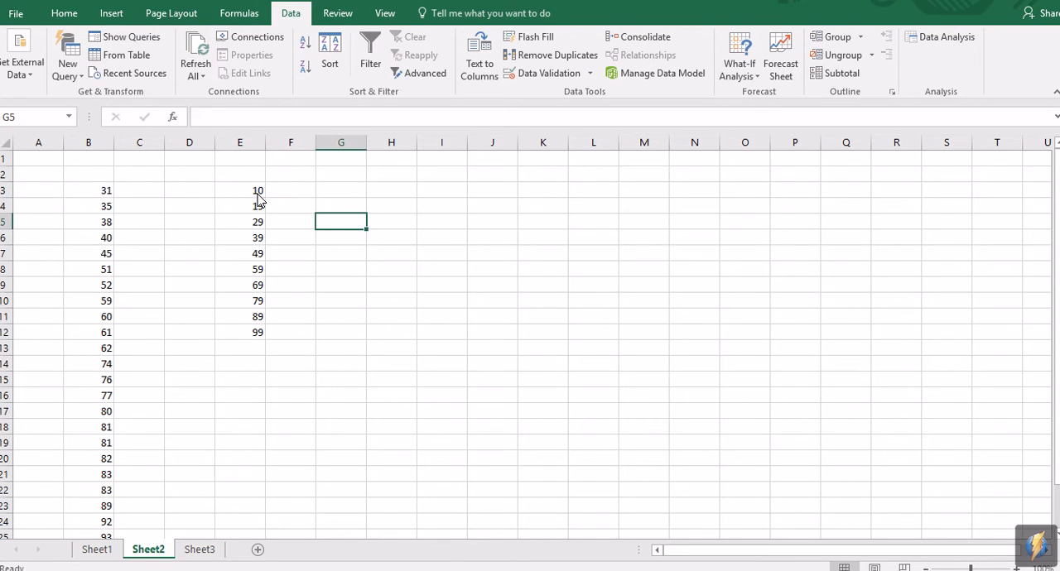
{"action": "left_click", "coordinate": [257, 194]}
{"action": "key", "text": "ctrl+z"}
{"action": "left_click", "coordinate": [291, 214]}
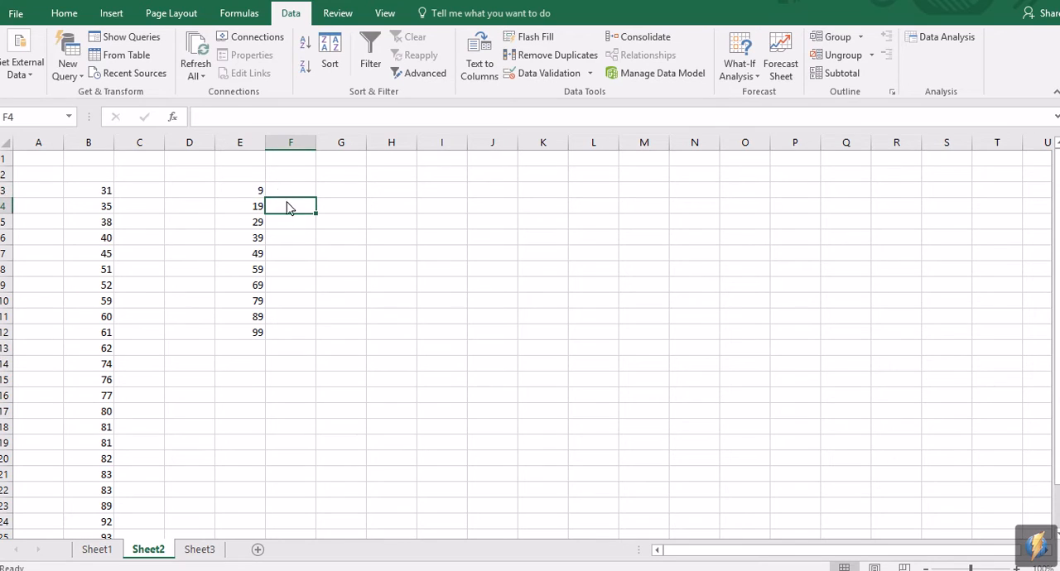
{"action": "left_click", "coordinate": [326, 236]}
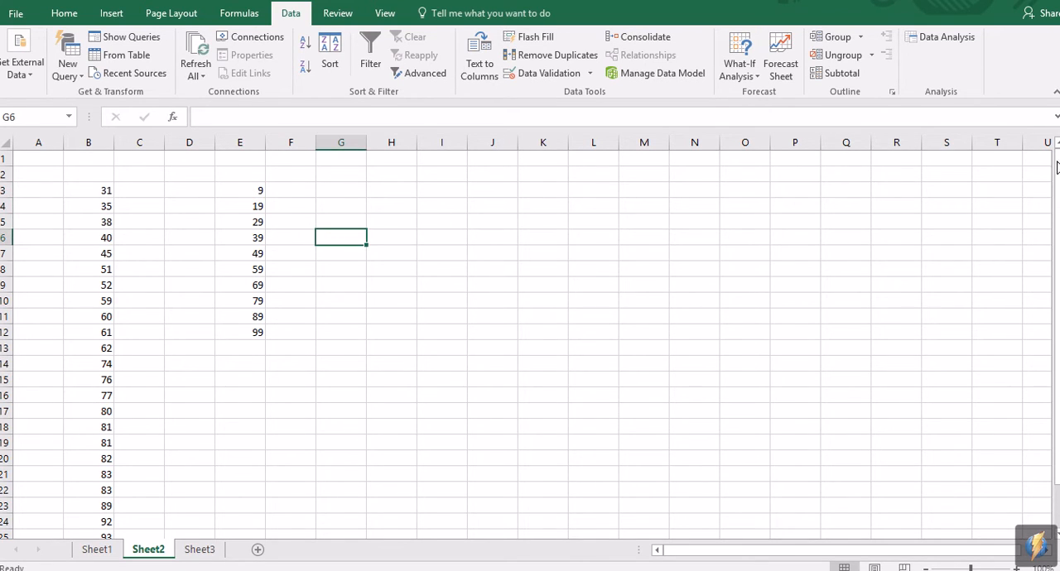
Step: Start the Histogram tool from the Data Analysis tools
{"action": "left_click", "coordinate": [949, 37]}
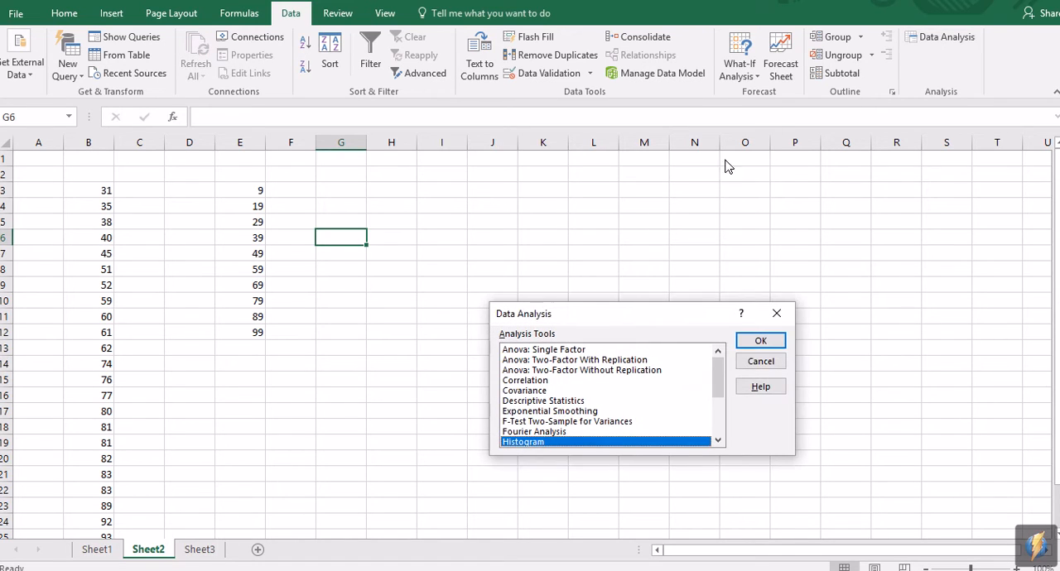
{"action": "scroll", "coordinate": [705, 380], "scroll_direction": "down", "scroll_amount": 1}
{"action": "scroll", "coordinate": [705, 380], "scroll_direction": "up", "scroll_amount": 1}
{"action": "scroll", "coordinate": [705, 380], "scroll_direction": "down", "scroll_amount": 2}
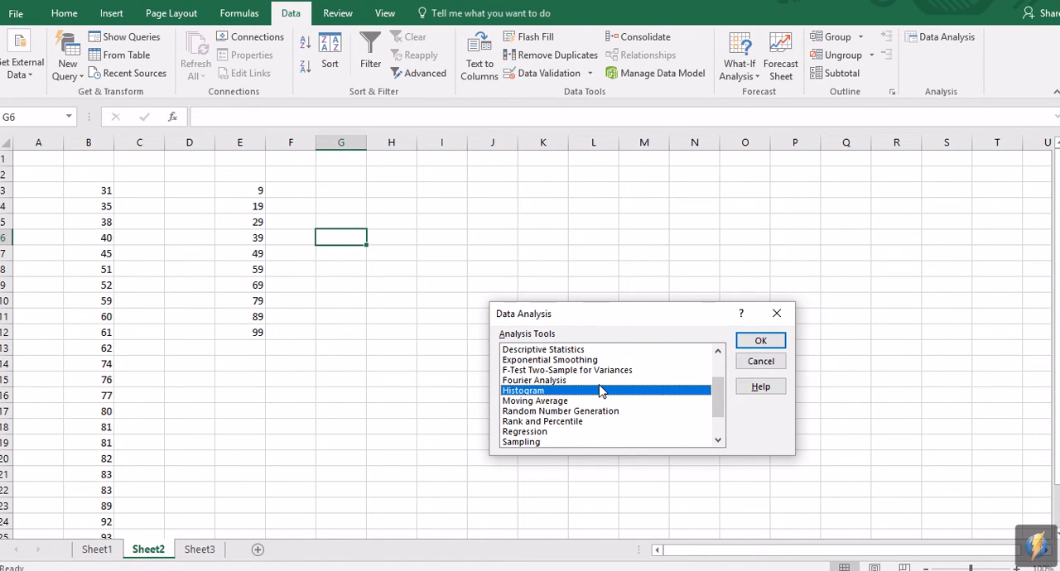
{"action": "left_click", "coordinate": [752, 342]}
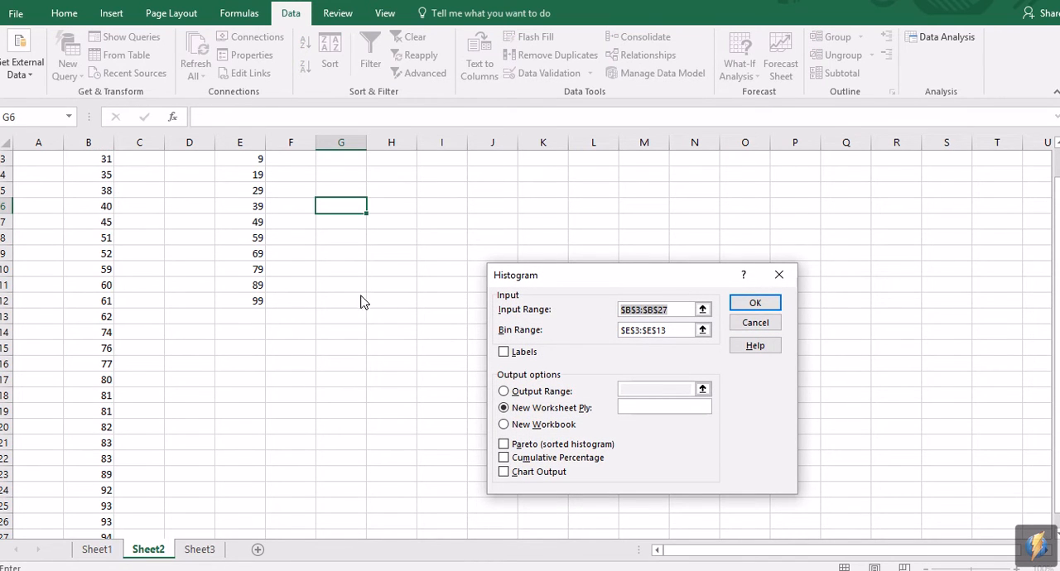
Step: Replace the histogram's input range with the test results in B3:B27
{"action": "scroll", "coordinate": [247, 313], "scroll_direction": "up", "scroll_amount": 1}
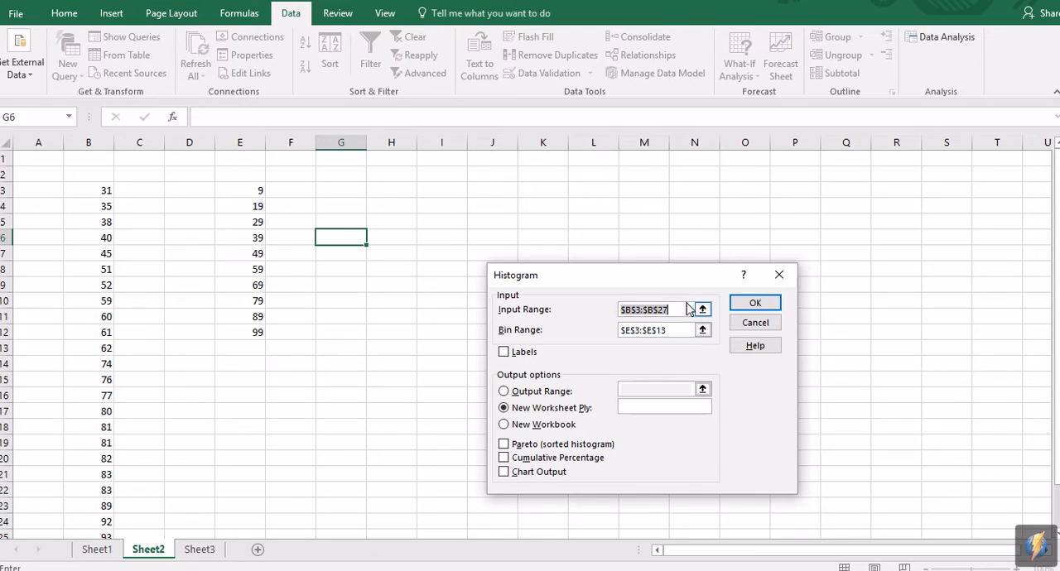
{"action": "key", "text": "BackSpace"}
{"action": "left_click", "coordinate": [92, 197]}
{"action": "left_click_drag", "start_coordinate": [93, 197], "coordinate": [104, 529]}
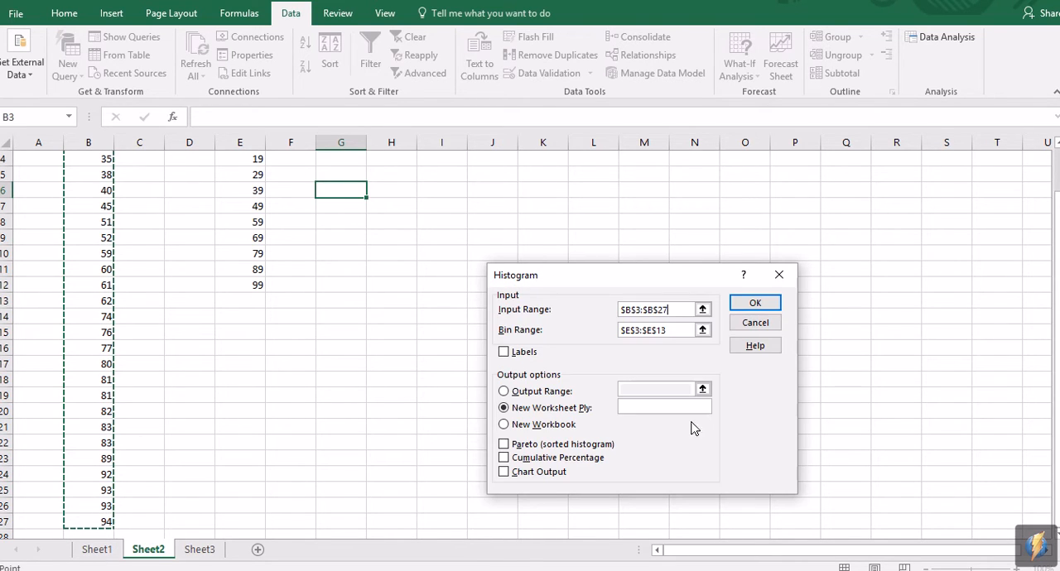
Step: Replace the histogram's bin range with the bin limits in E3:E12
{"action": "left_click", "coordinate": [676, 330]}
{"action": "double_click", "coordinate": [676, 330]}
{"action": "double_click", "coordinate": [676, 329]}
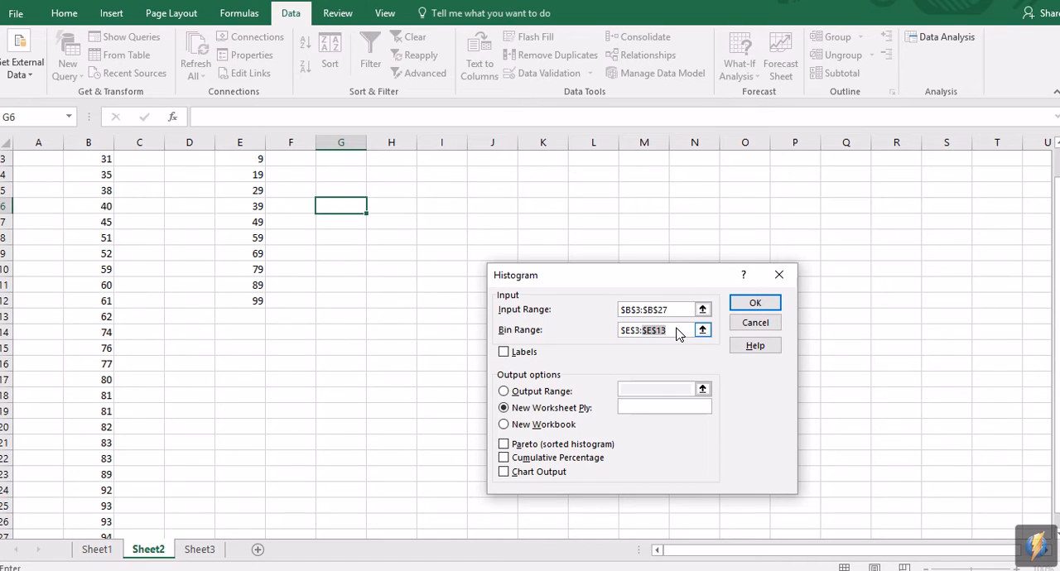
{"action": "key", "text": "BackSpace"}
{"action": "key", "text": "BackSpace"}
{"action": "scroll", "coordinate": [260, 331], "scroll_direction": "up", "scroll_amount": 1}
{"action": "left_click_drag", "start_coordinate": [260, 194], "coordinate": [253, 334]}
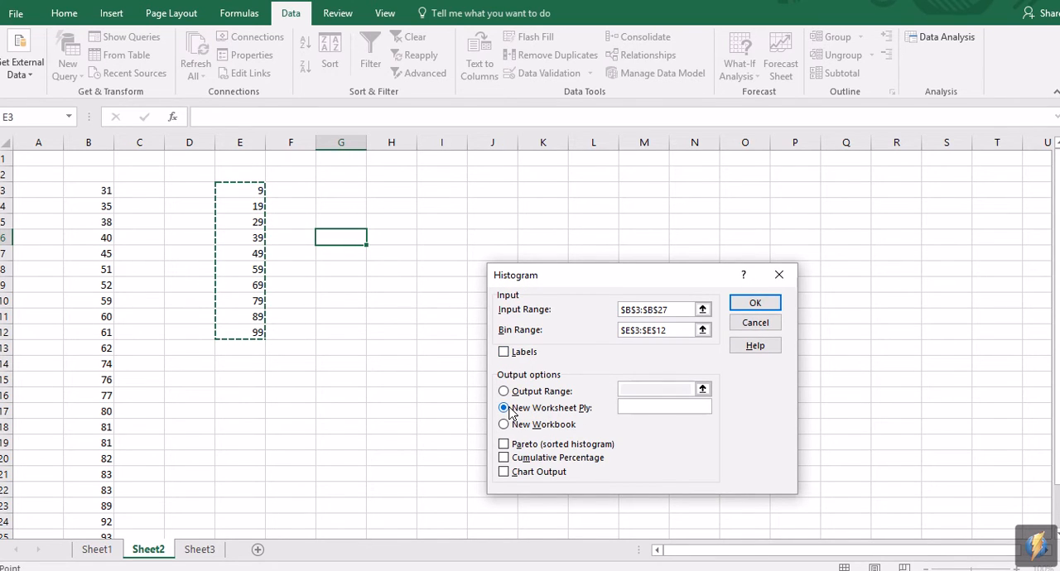
Step: Enable chart output and generate the frequency table and histogram on a new worksheet
{"action": "left_click", "coordinate": [504, 473]}
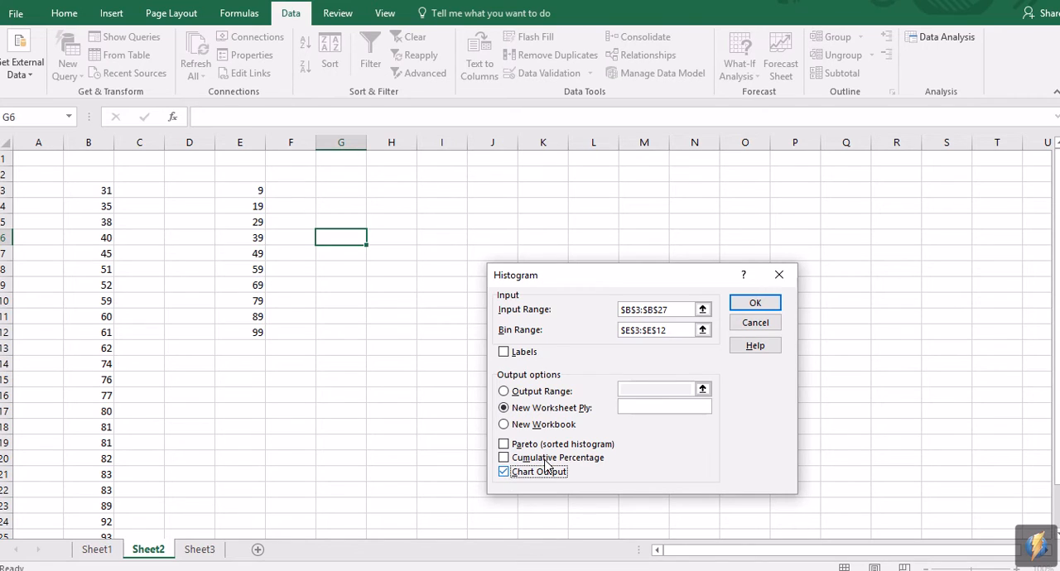
{"action": "left_click", "coordinate": [755, 304]}
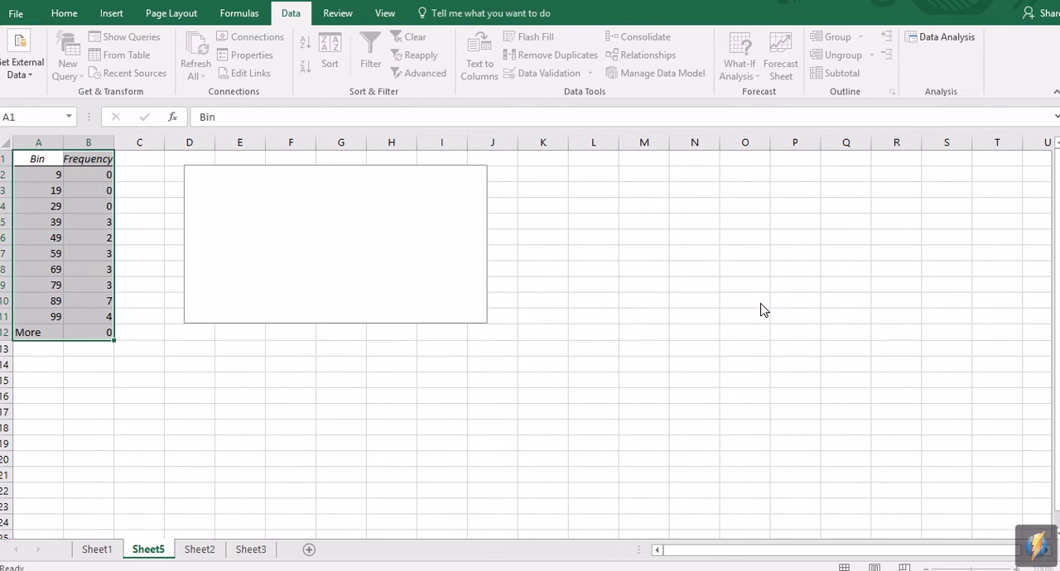
{"action": "left_click", "coordinate": [509, 378]}
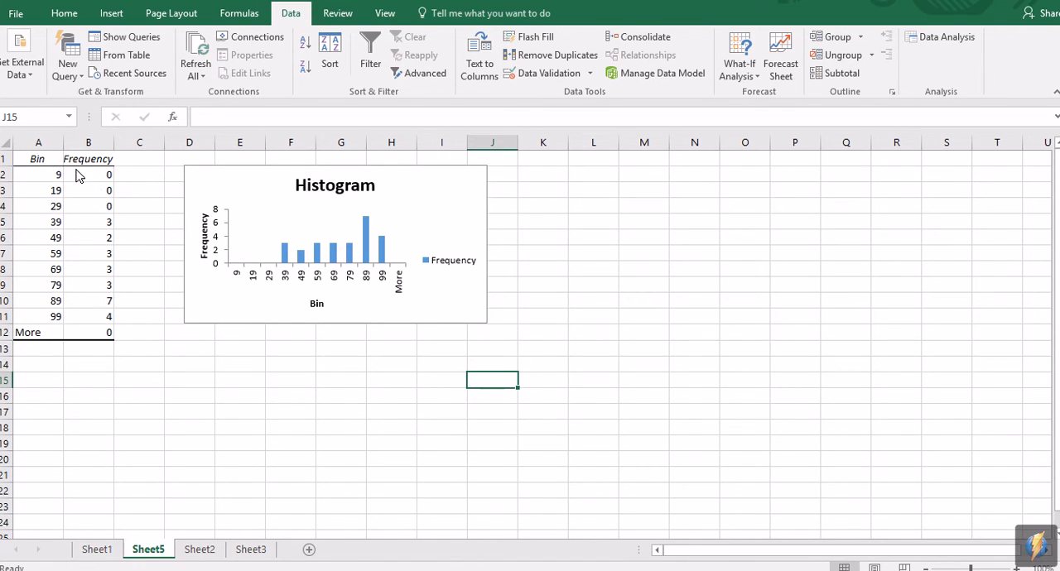
Step: Review the frequency table and check the 39 bin's frequency against the test results in the Chrome tutorial document
{"action": "left_click_drag", "start_coordinate": [50, 159], "coordinate": [98, 352]}
{"action": "left_click", "coordinate": [97, 421]}
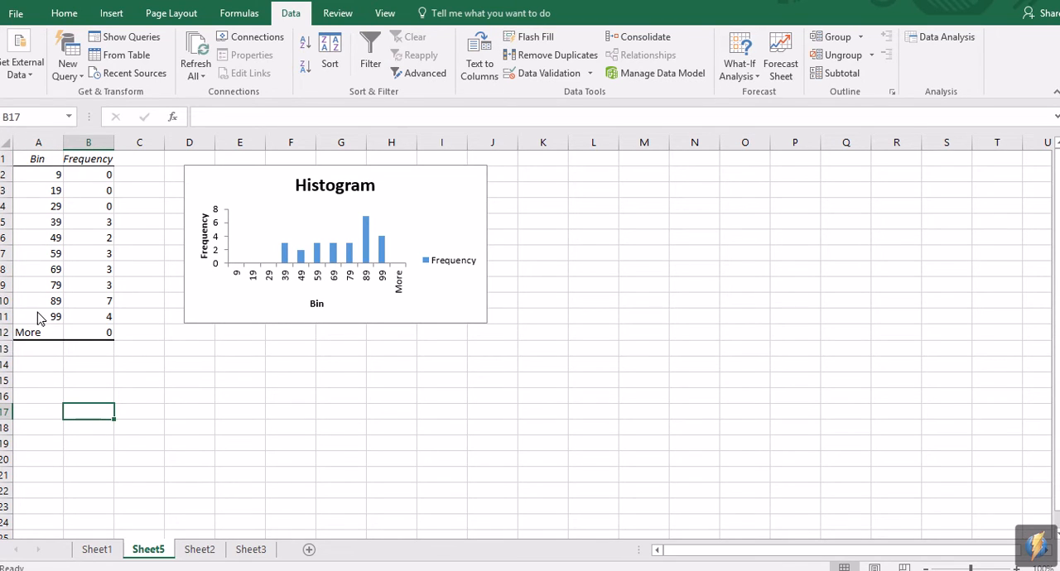
{"action": "left_click", "coordinate": [90, 230]}
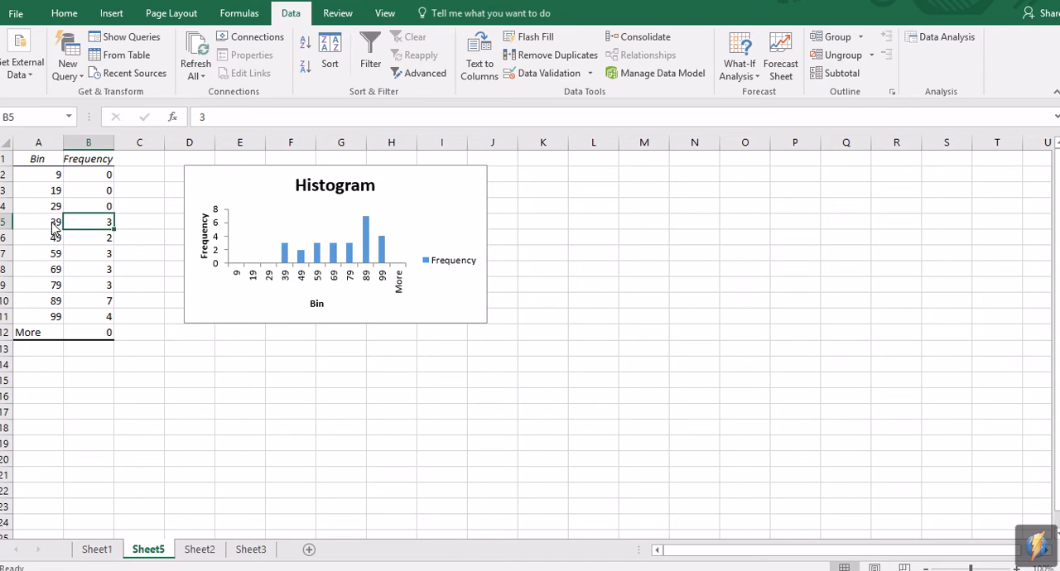
{"action": "left_click", "coordinate": [58, 230]}
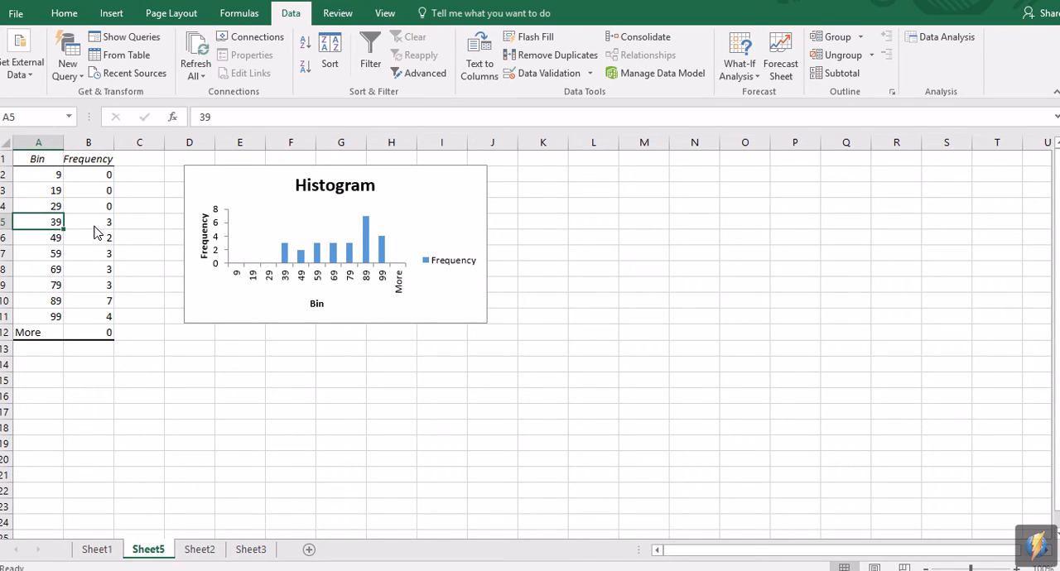
{"action": "left_click", "coordinate": [96, 231]}
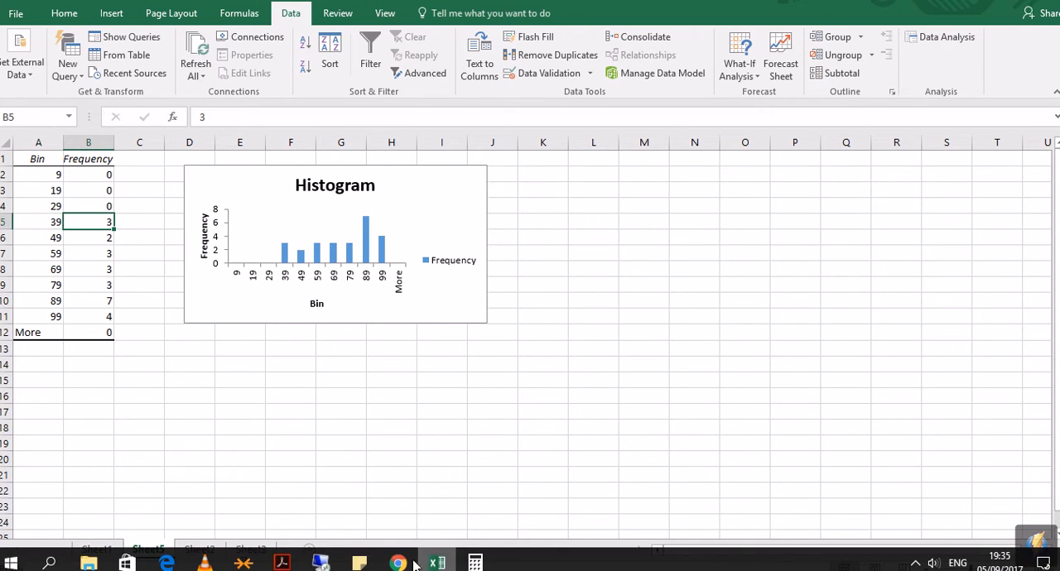
{"action": "left_click", "coordinate": [399, 563]}
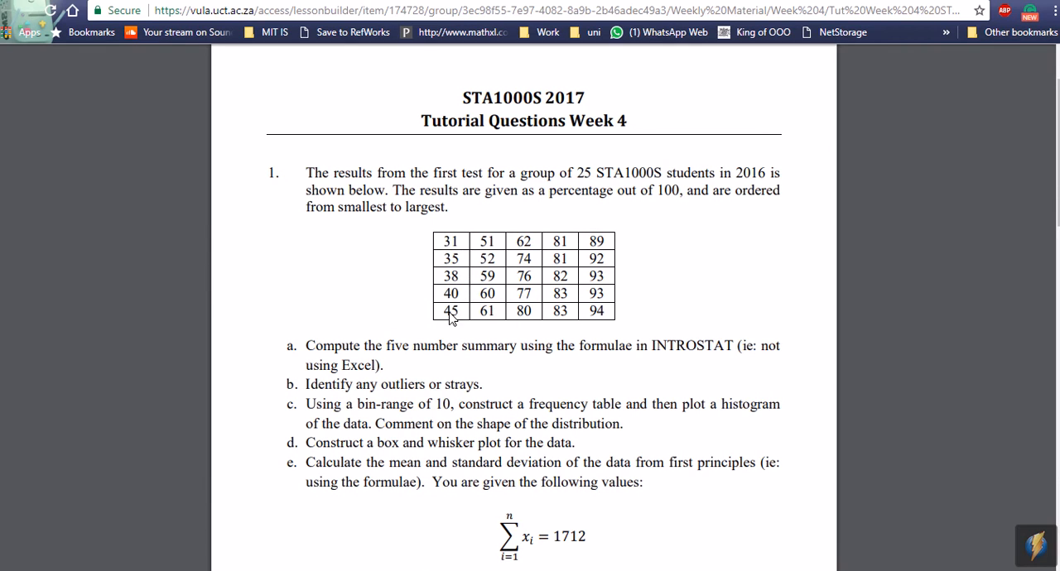
{"action": "left_click", "coordinate": [436, 563]}
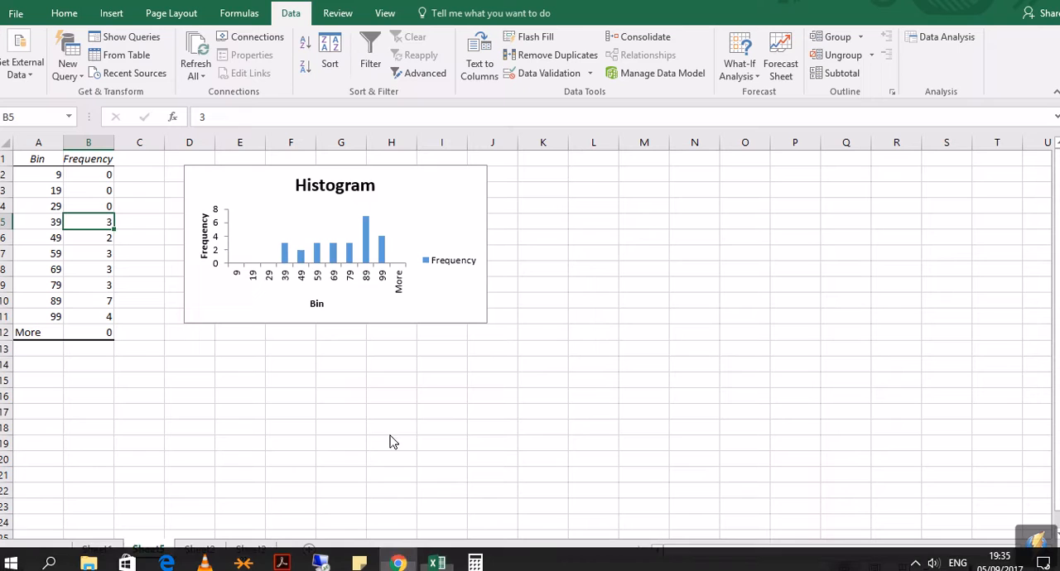
Step: Reposition the histogram chart beside the frequency table, starting at about column D
{"action": "left_click", "coordinate": [210, 350]}
{"action": "left_click_drag", "start_coordinate": [236, 174], "coordinate": [262, 183]}
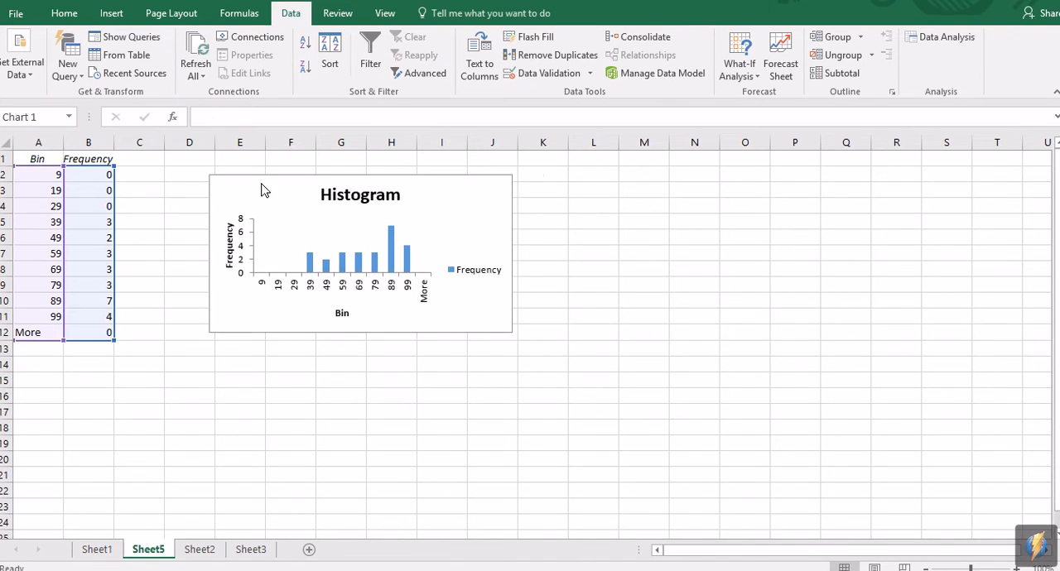
{"action": "left_click", "coordinate": [344, 382]}
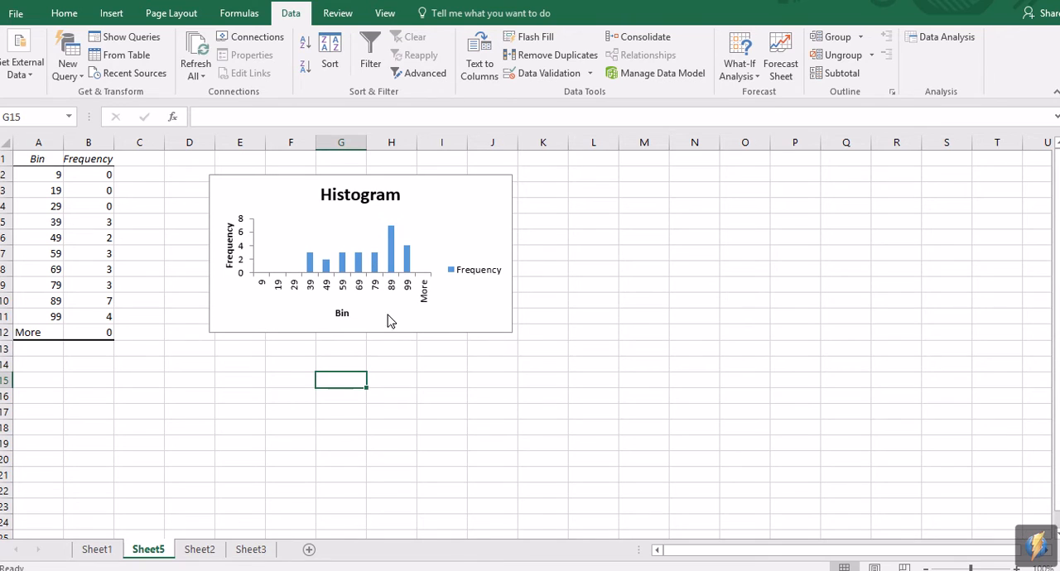
{"action": "left_click_drag", "start_coordinate": [452, 223], "coordinate": [429, 223]}
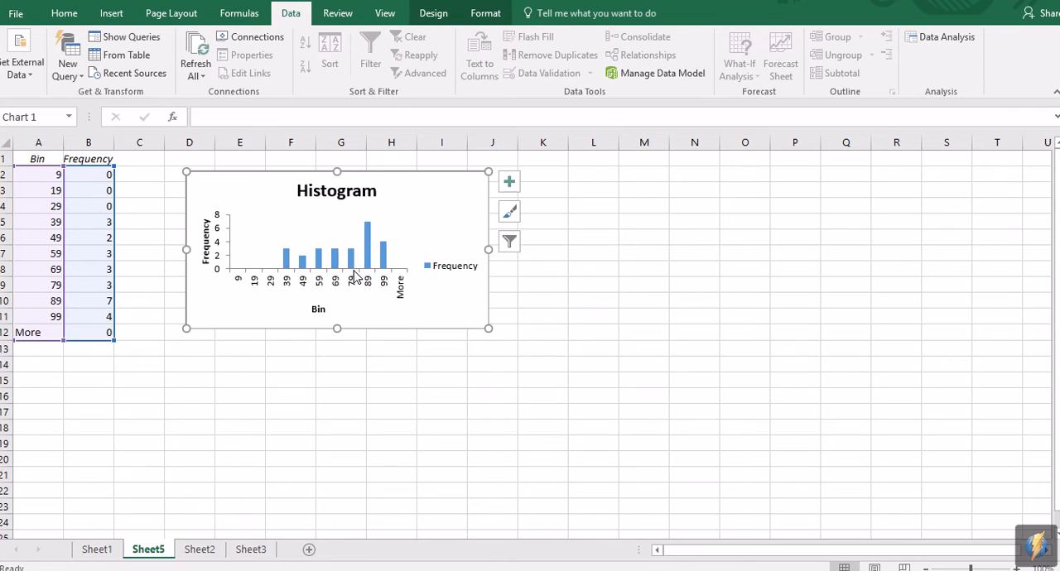
{"action": "left_click", "coordinate": [382, 387]}
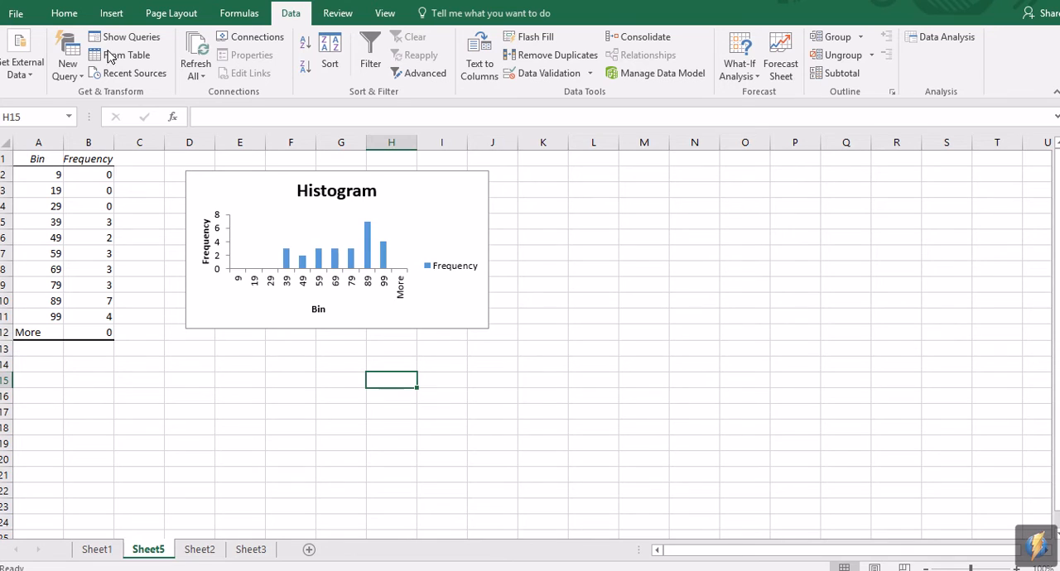
{"action": "left_click", "coordinate": [254, 118]}
{"action": "left_click", "coordinate": [556, 281]}
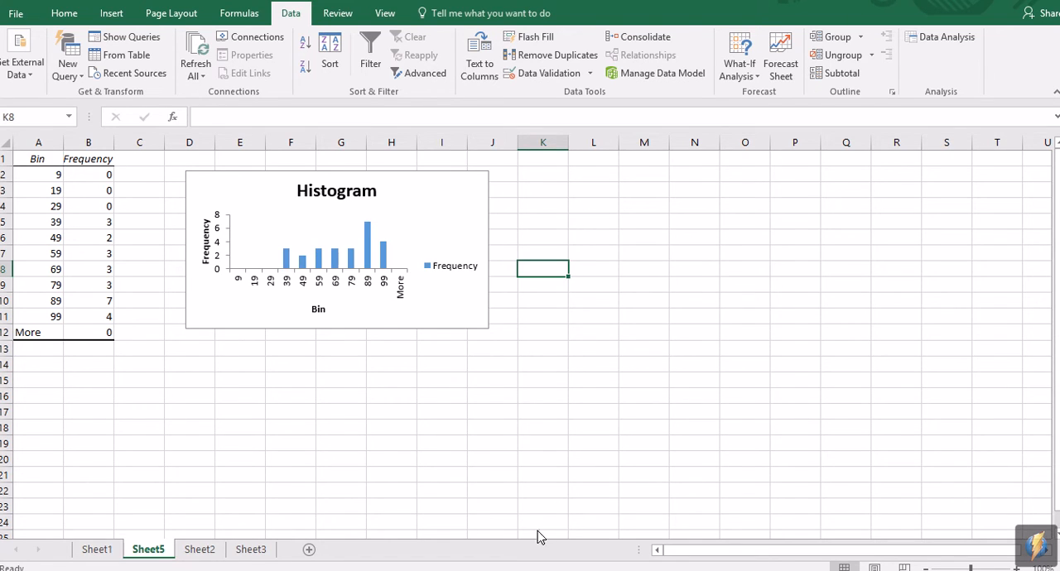
{"action": "left_click_drag", "start_coordinate": [286, 381], "coordinate": [546, 397]}
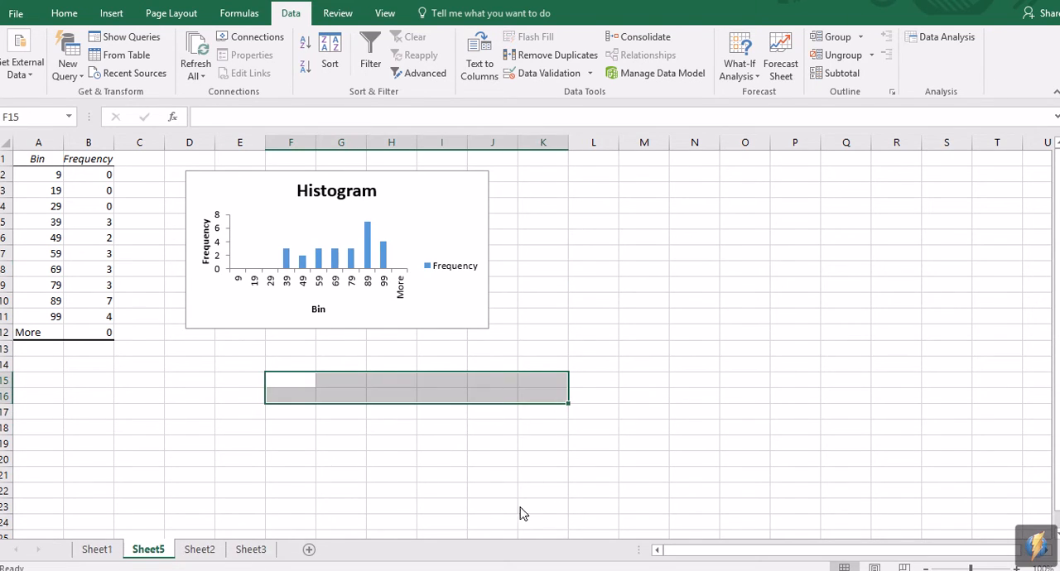
Step: Switch to the tutorial in Chrome and read questions c and d on the histogram and the box and whisker plot
{"action": "left_click", "coordinate": [399, 563]}
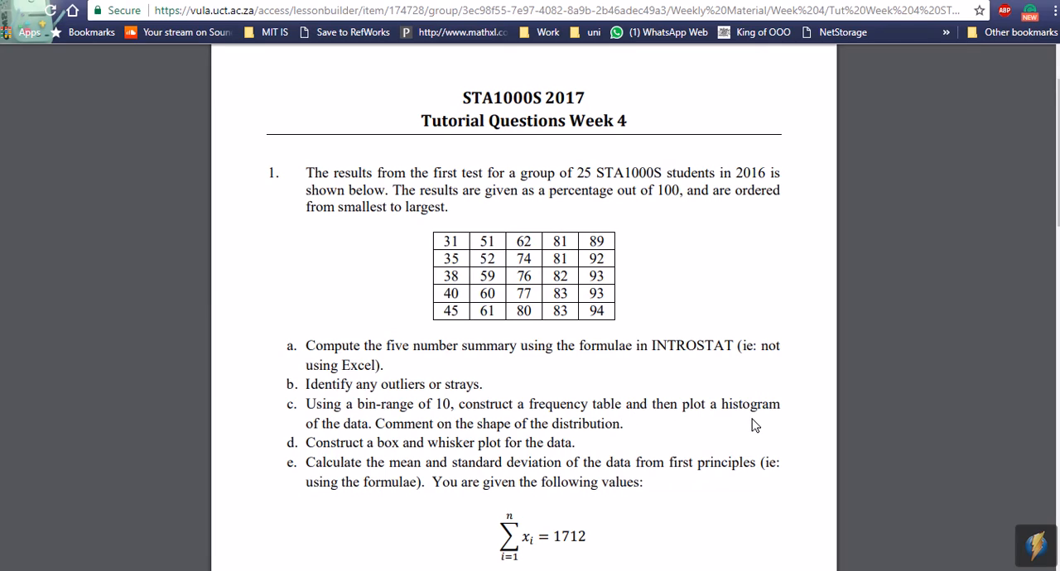
{"action": "mouse_move", "coordinate": [457, 407]}
{"action": "left_mouse_down"}
{"action": "mouse_move", "coordinate": [432, 407]}
{"action": "mouse_move", "coordinate": [454, 407]}
{"action": "left_mouse_up"}
{"action": "left_click", "coordinate": [587, 445]}
{"action": "left_click_drag", "start_coordinate": [587, 446], "coordinate": [312, 449]}
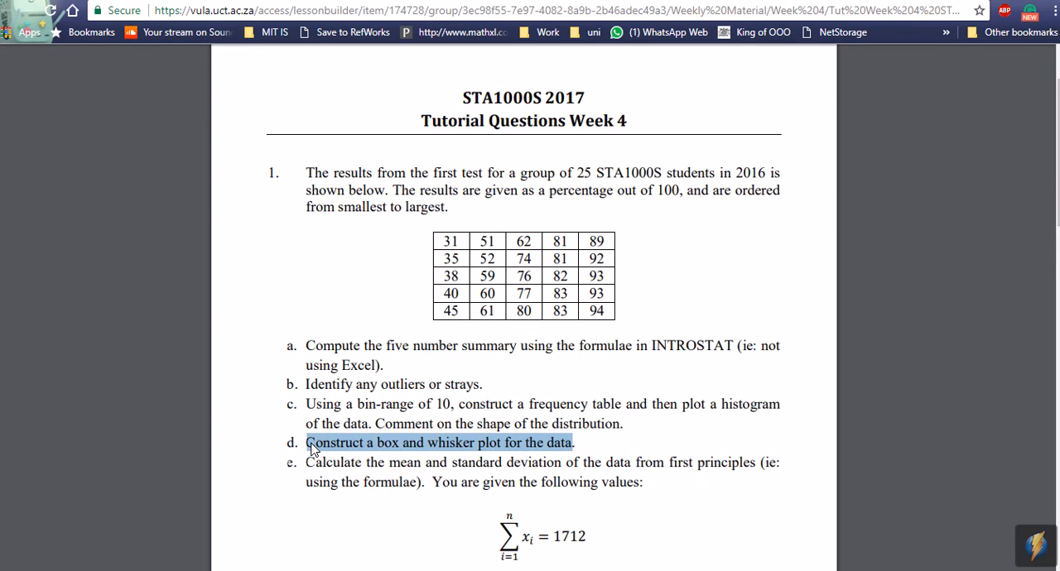
{"action": "left_click", "coordinate": [439, 517]}
{"action": "mouse_move", "coordinate": [439, 568]}
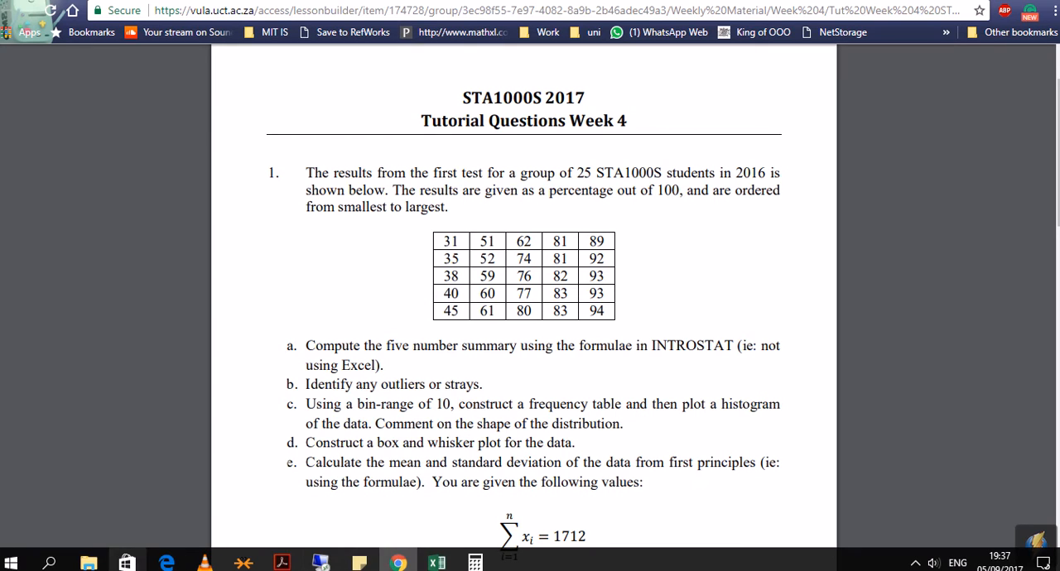
Step: Back in Excel, insert a Box and Whisker chart of the test results in B3:B27 on Sheet2 and place it right of the bin limits
{"action": "left_click", "coordinate": [436, 563]}
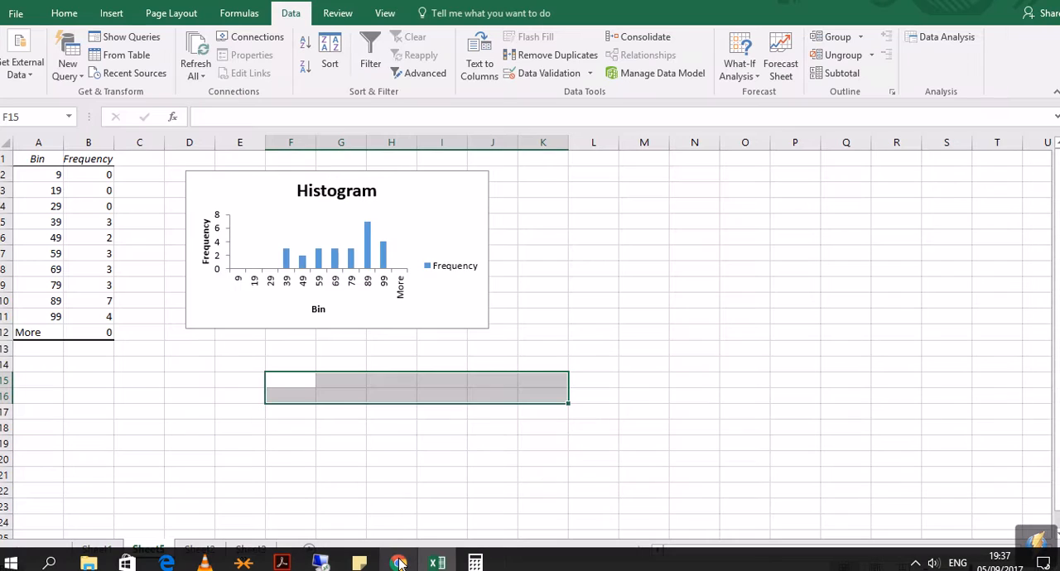
{"action": "left_click", "coordinate": [145, 368]}
{"action": "left_click", "coordinate": [201, 551]}
{"action": "left_click_drag", "start_coordinate": [113, 191], "coordinate": [108, 505]}
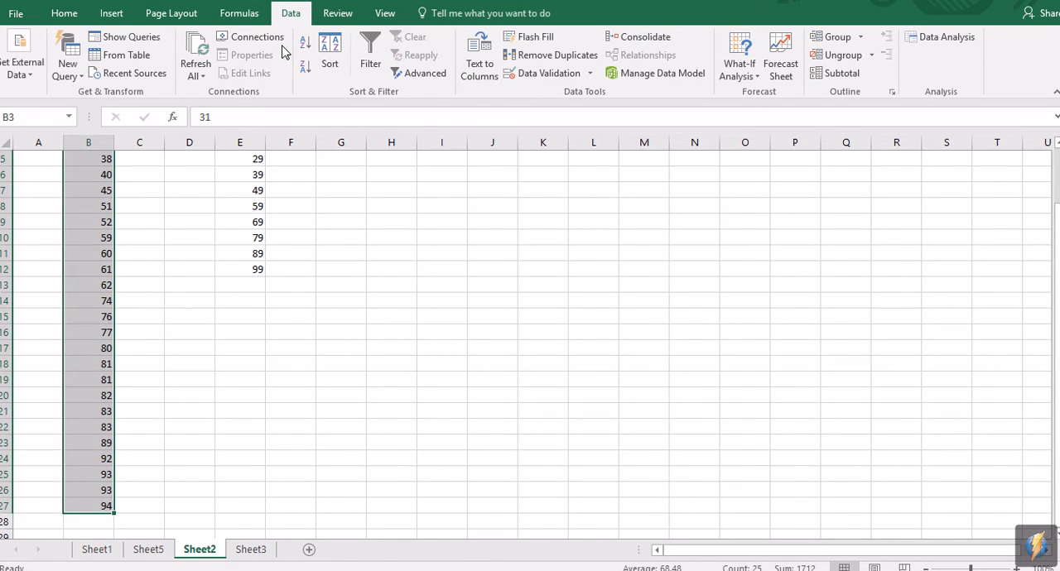
{"action": "left_click", "coordinate": [111, 12]}
{"action": "left_click", "coordinate": [422, 70]}
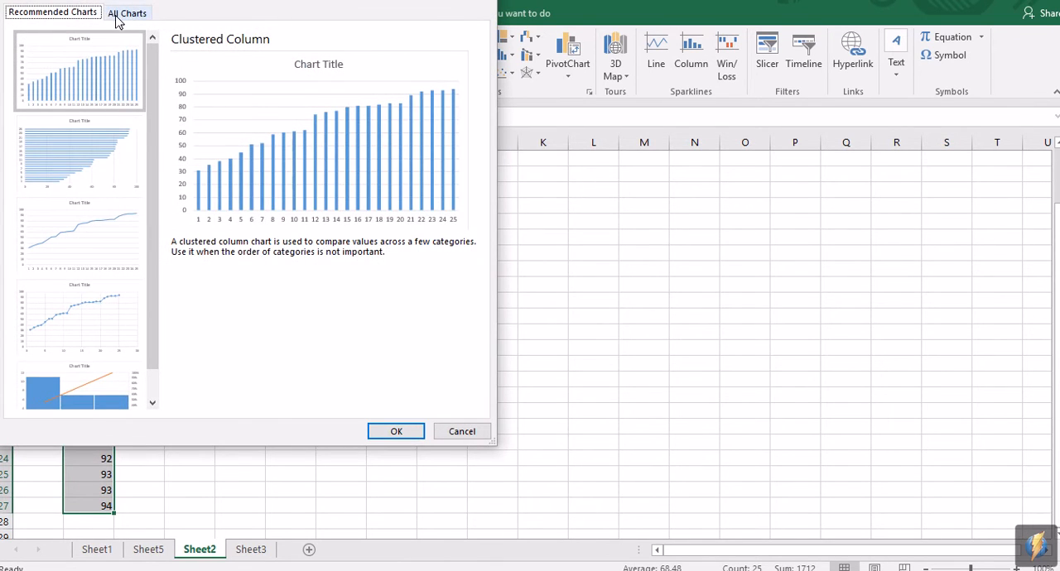
{"action": "left_click", "coordinate": [120, 14]}
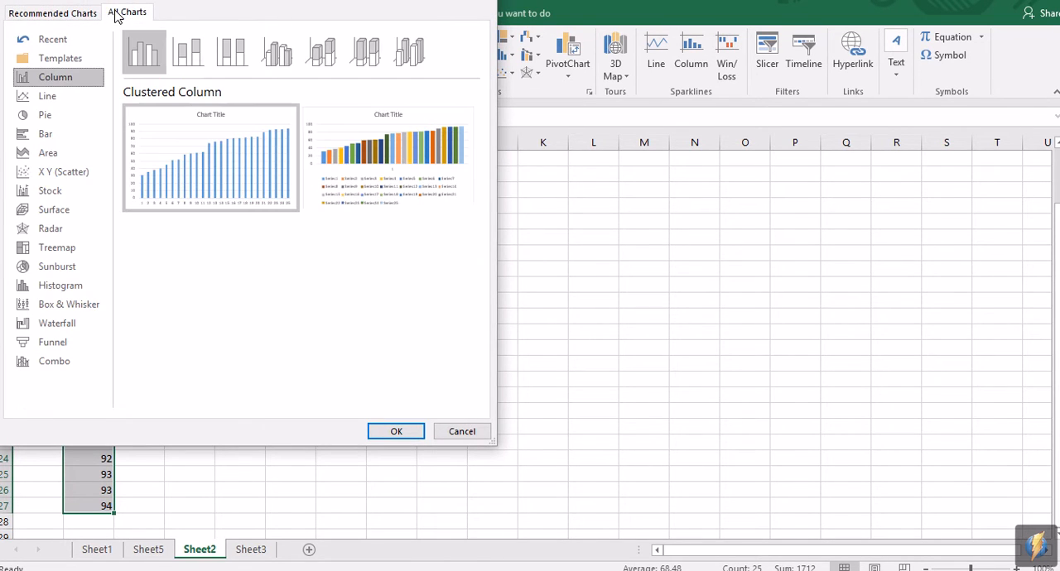
{"action": "left_click", "coordinate": [77, 304]}
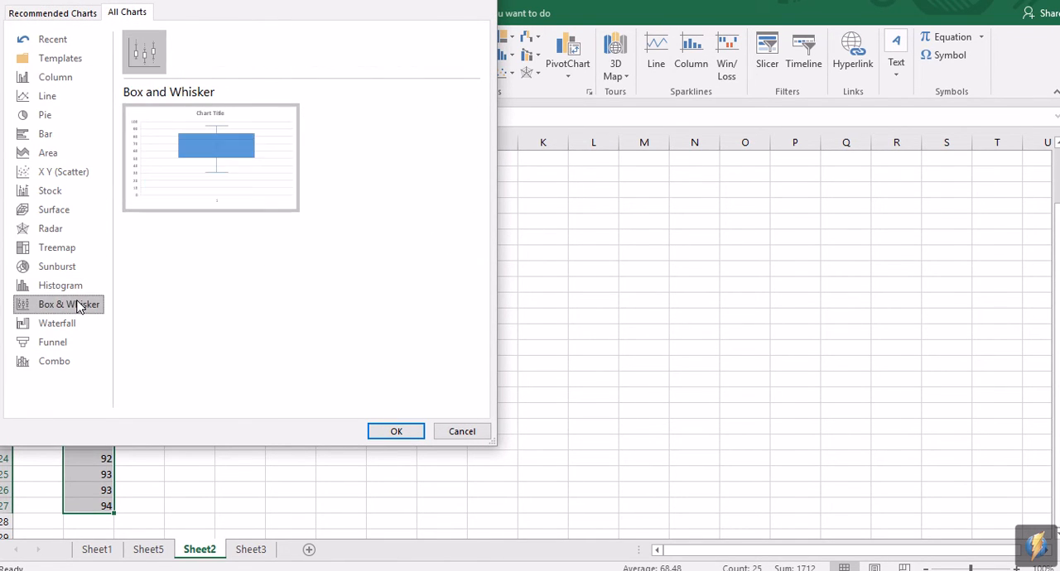
{"action": "left_click", "coordinate": [388, 436]}
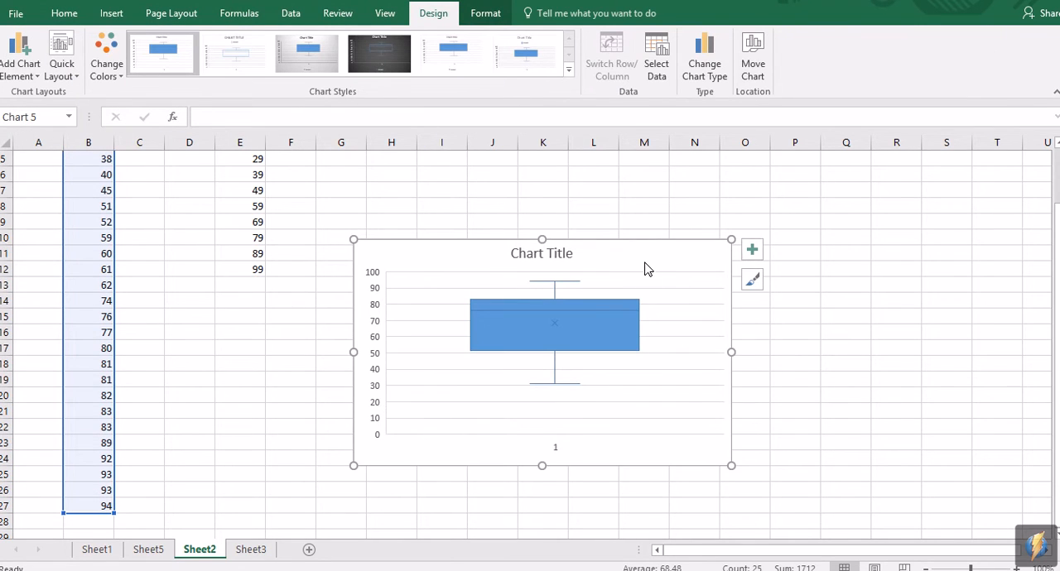
{"action": "left_click_drag", "start_coordinate": [648, 280], "coordinate": [687, 259]}
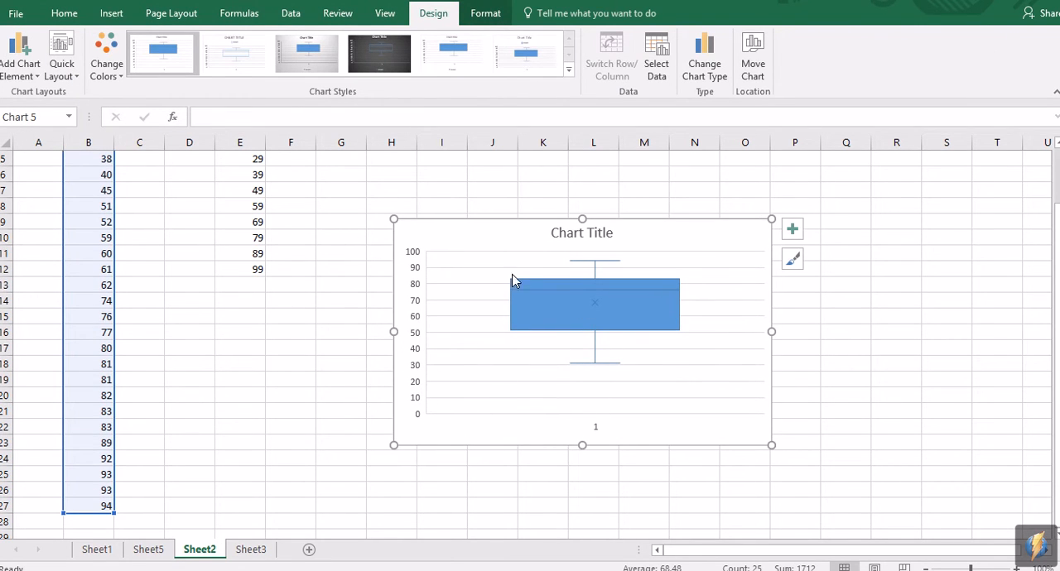
Step: Compare the box and whisker chart on Sheet2 with the five number summary on Sheet1
{"action": "left_click", "coordinate": [98, 550]}
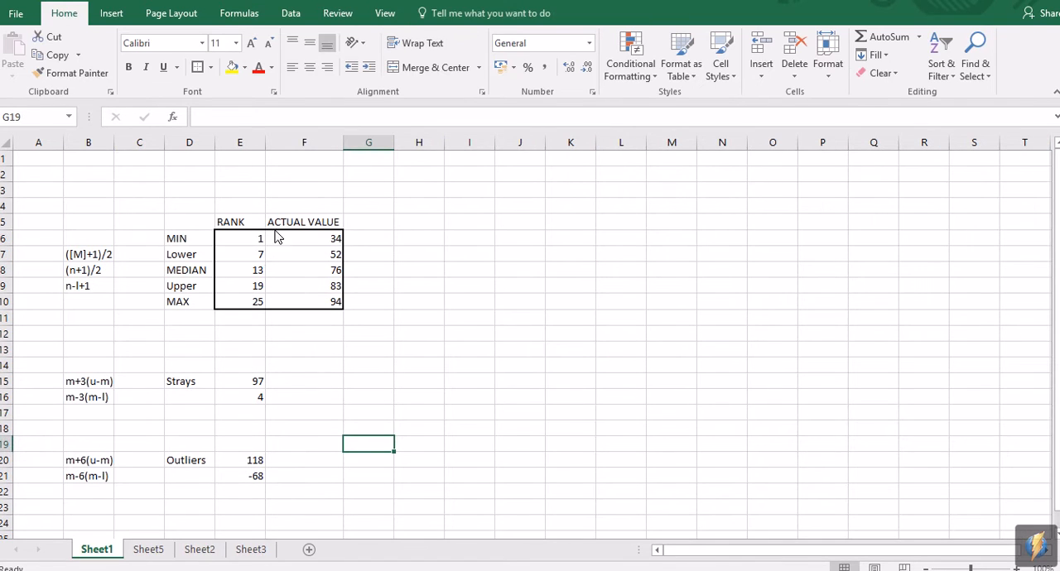
{"action": "left_click", "coordinate": [389, 239]}
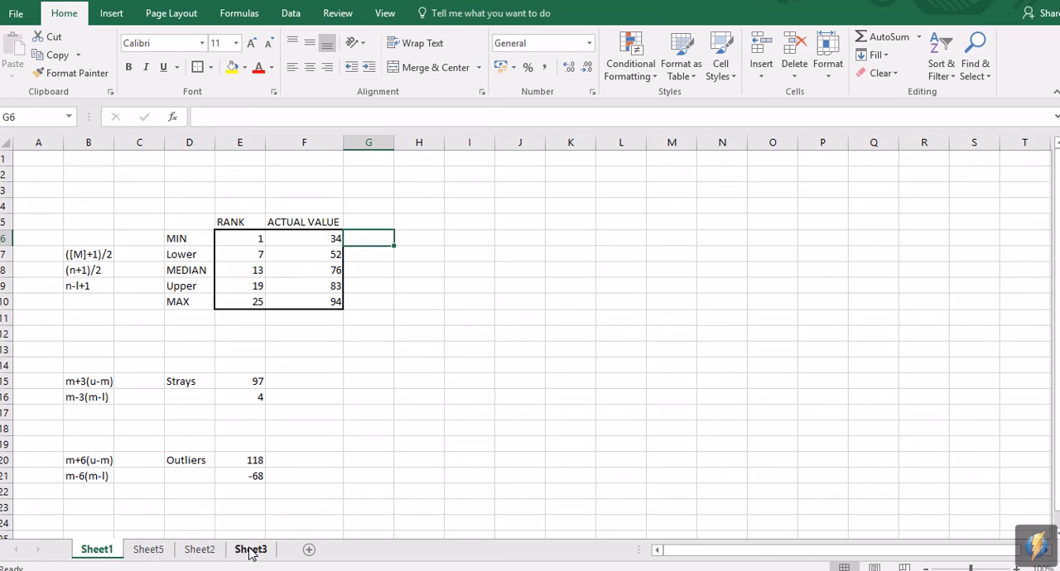
{"action": "left_click", "coordinate": [203, 550]}
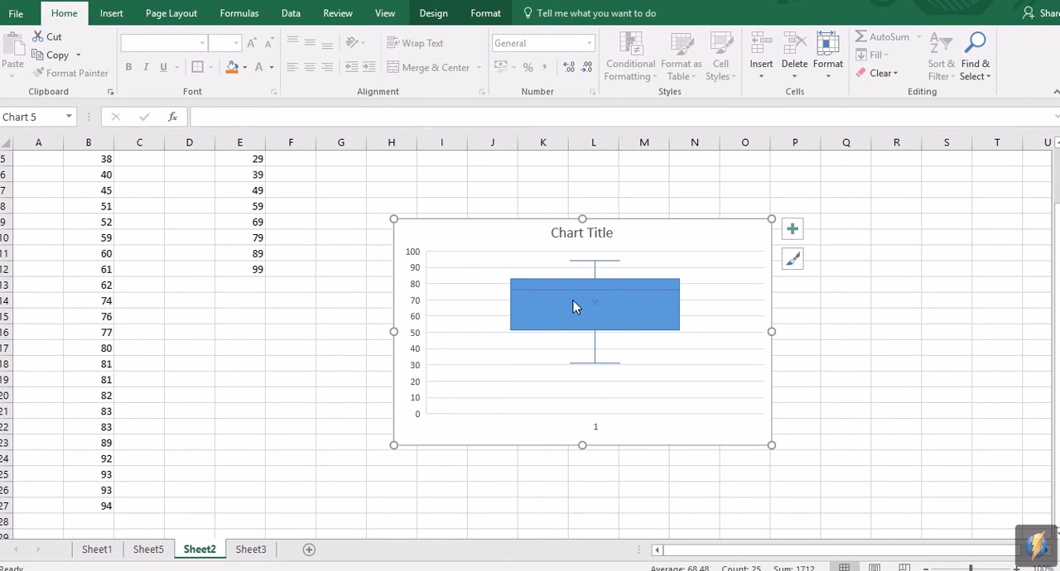
{"action": "mouse_move", "coordinate": [532, 291]}
{"action": "left_click", "coordinate": [97, 550]}
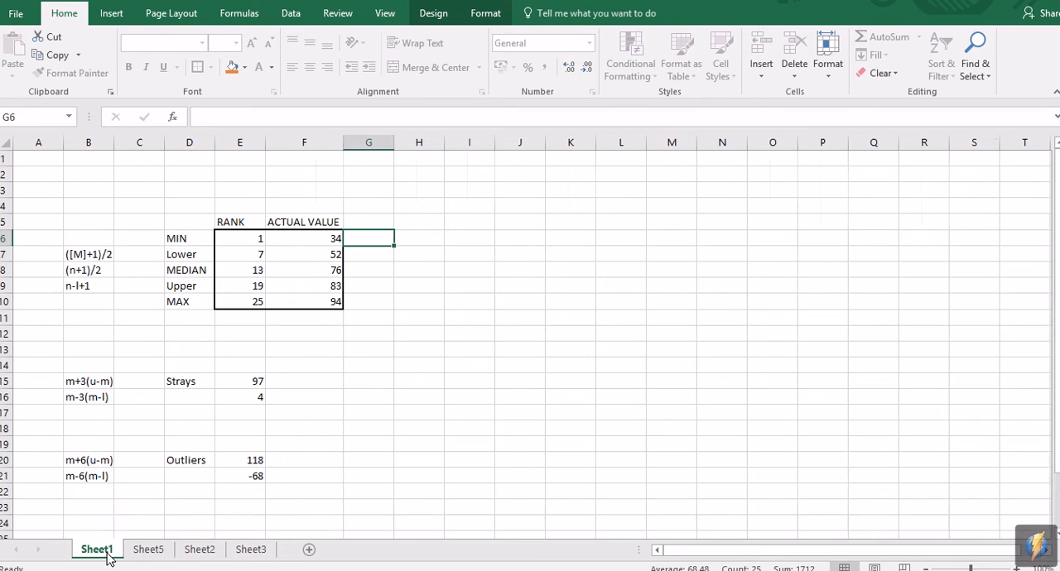
{"action": "left_click", "coordinate": [251, 550]}
{"action": "left_click", "coordinate": [200, 549]}
{"action": "left_click", "coordinate": [345, 322]}
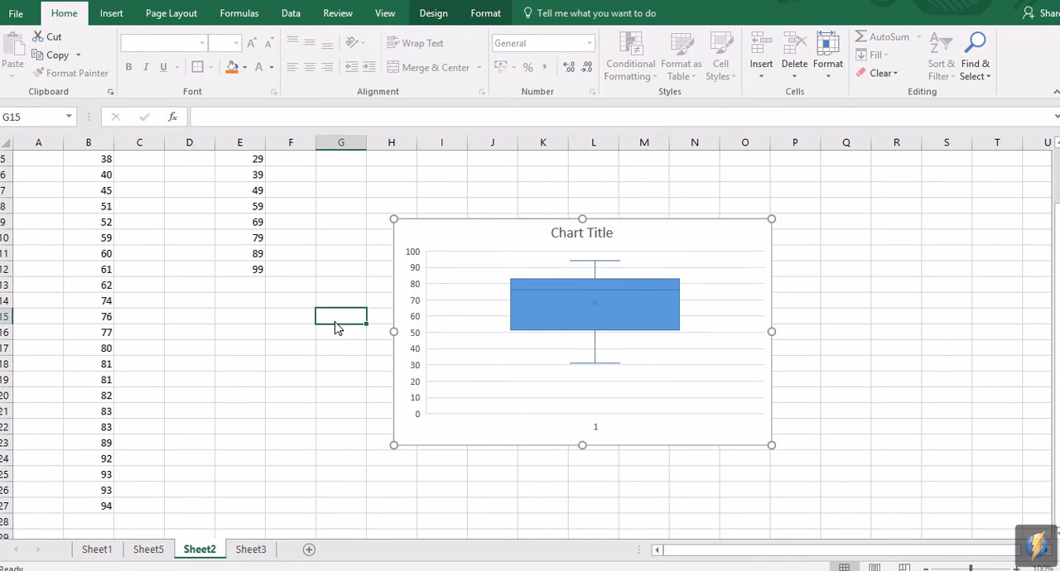
Step: Move the box and whisker chart slightly higher and further right on Sheet2, and return to the tutorial questions in Chrome
{"action": "left_click_drag", "start_coordinate": [684, 229], "coordinate": [705, 194]}
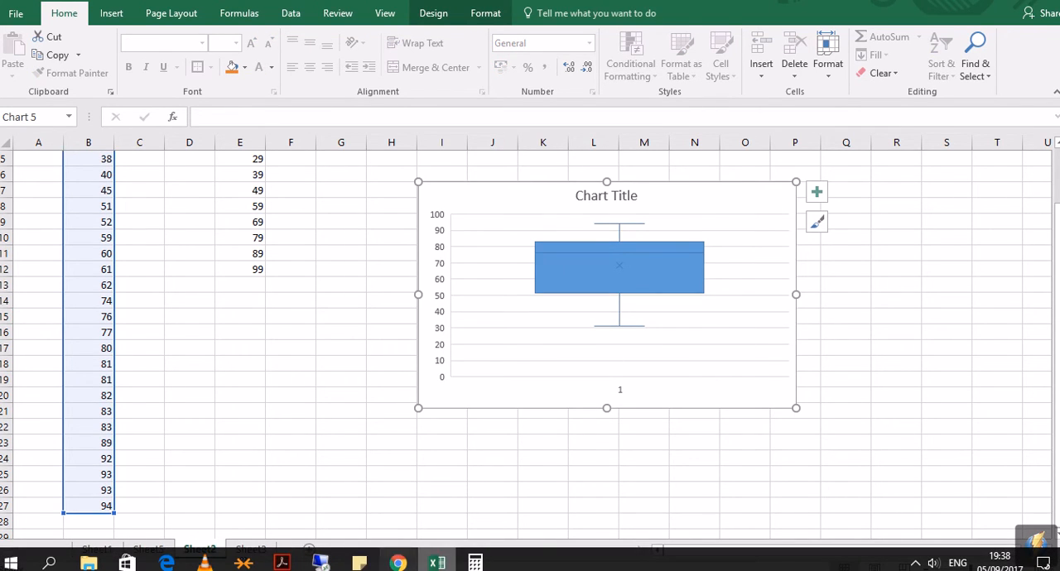
{"action": "left_click", "coordinate": [399, 563]}
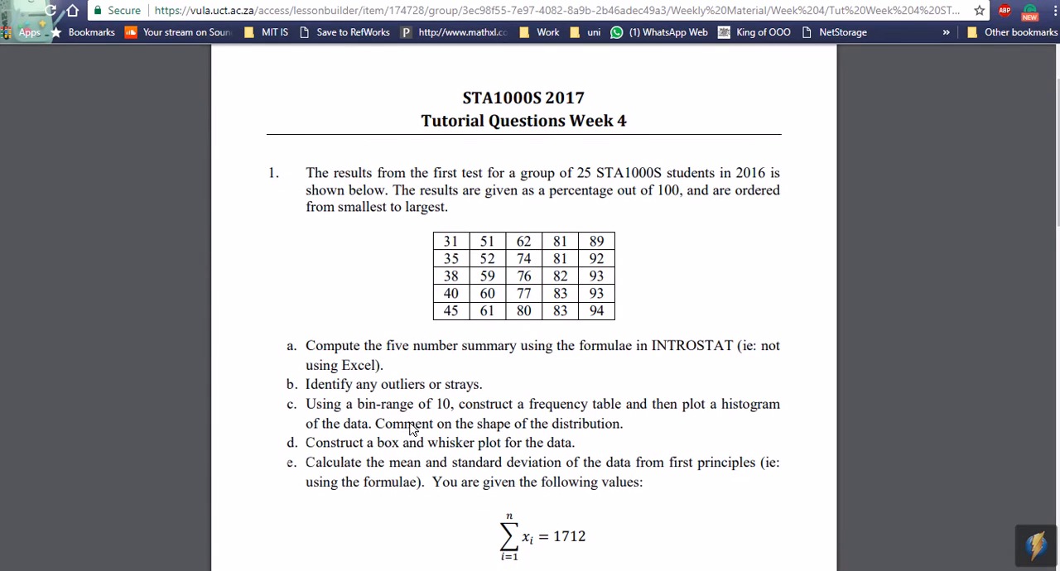
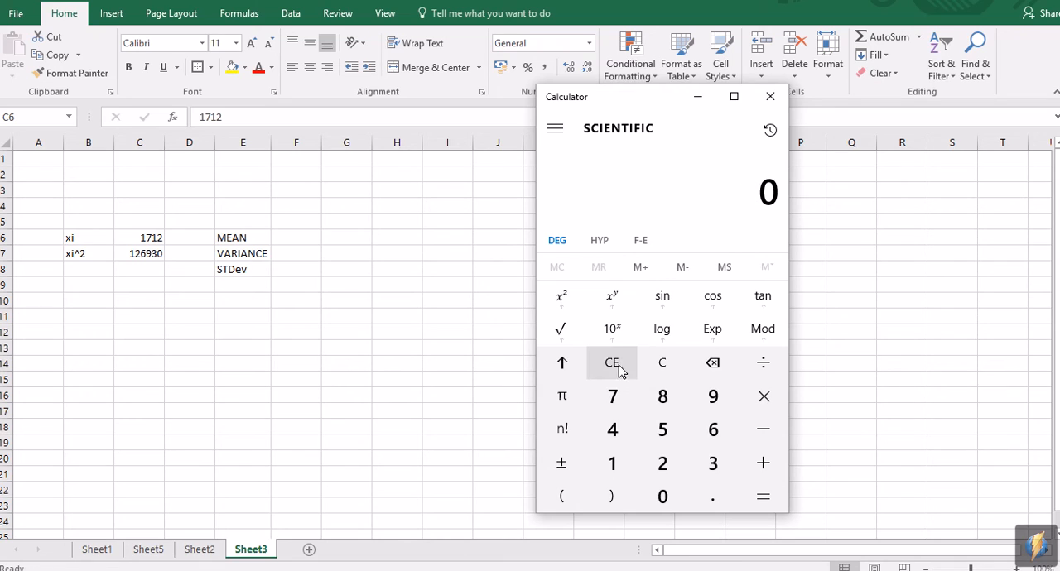
Step: Calculate the mean in Calculator by dividing the sum 1712 by 25
{"action": "left_click", "coordinate": [619, 461]}
{"action": "left_click", "coordinate": [613, 398]}
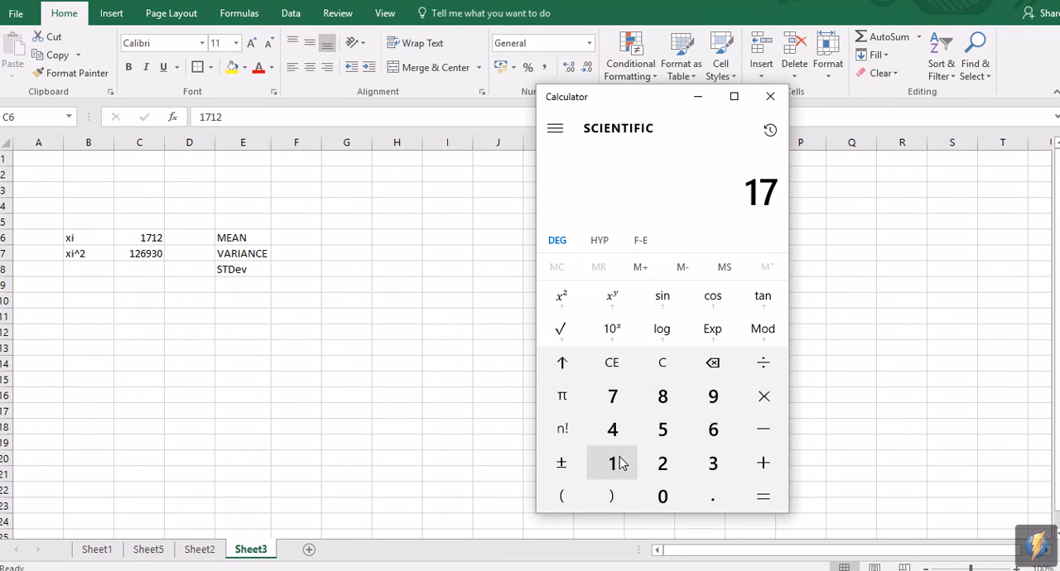
{"action": "left_click", "coordinate": [613, 463]}
{"action": "left_click", "coordinate": [663, 463]}
{"action": "left_click", "coordinate": [767, 377]}
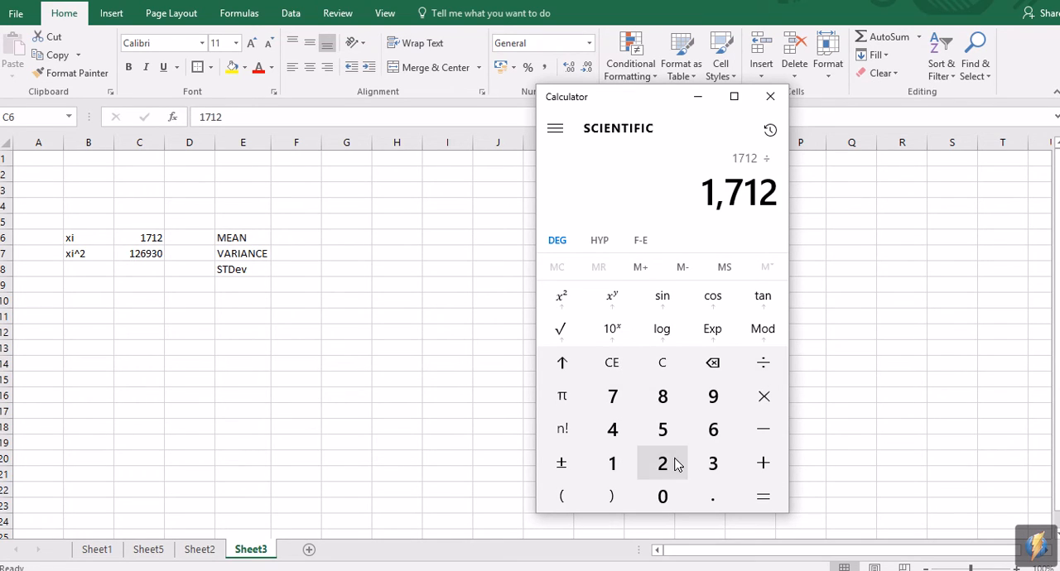
{"action": "left_click", "coordinate": [672, 464]}
{"action": "left_click", "coordinate": [667, 435]}
{"action": "left_click", "coordinate": [763, 496]}
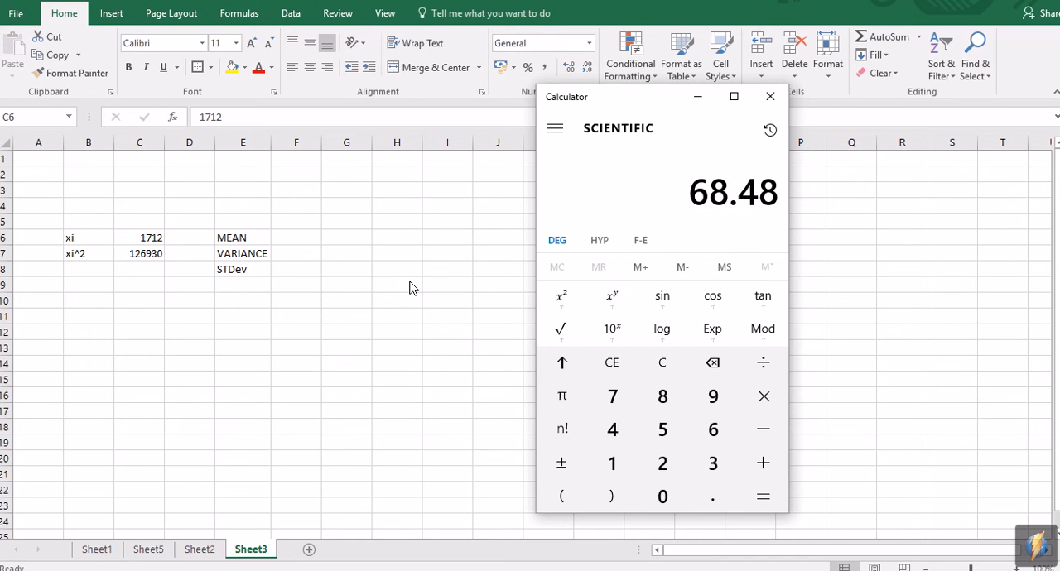
Step: Switch back to Excel and enter 68.48 as the MEAN in F6 on Sheet3
{"action": "key", "text": "alt+Tab"}
{"action": "key", "text": "F2"}
{"action": "left_click", "coordinate": [311, 241]}
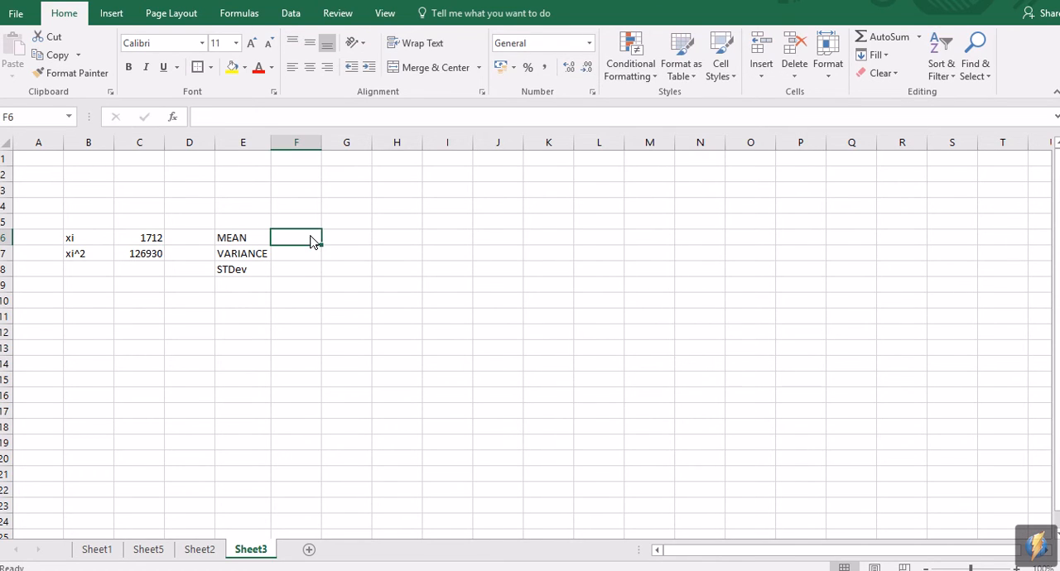
{"action": "type", "text": "68.48"}
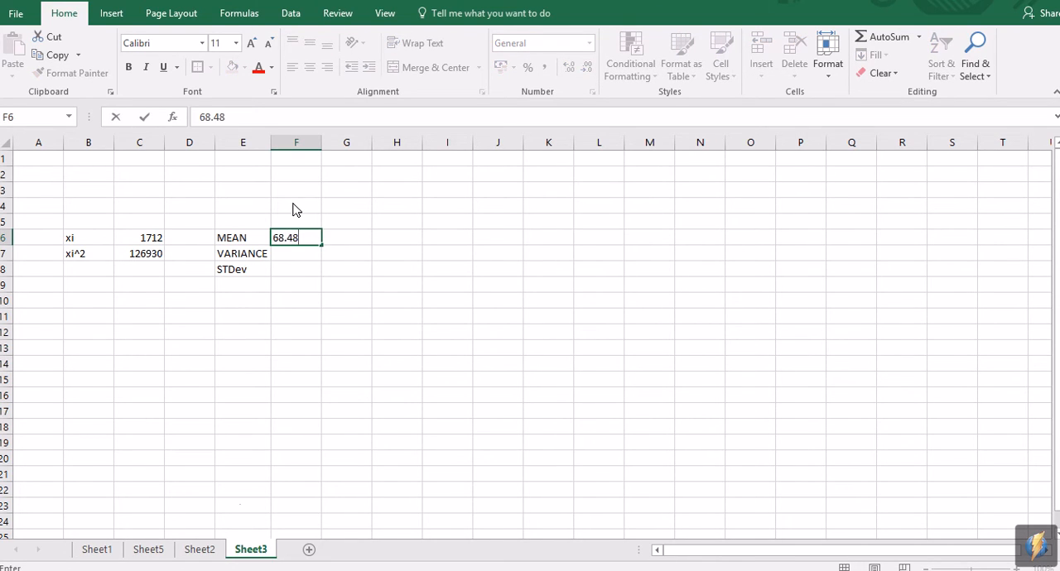
{"action": "left_click", "coordinate": [475, 564]}
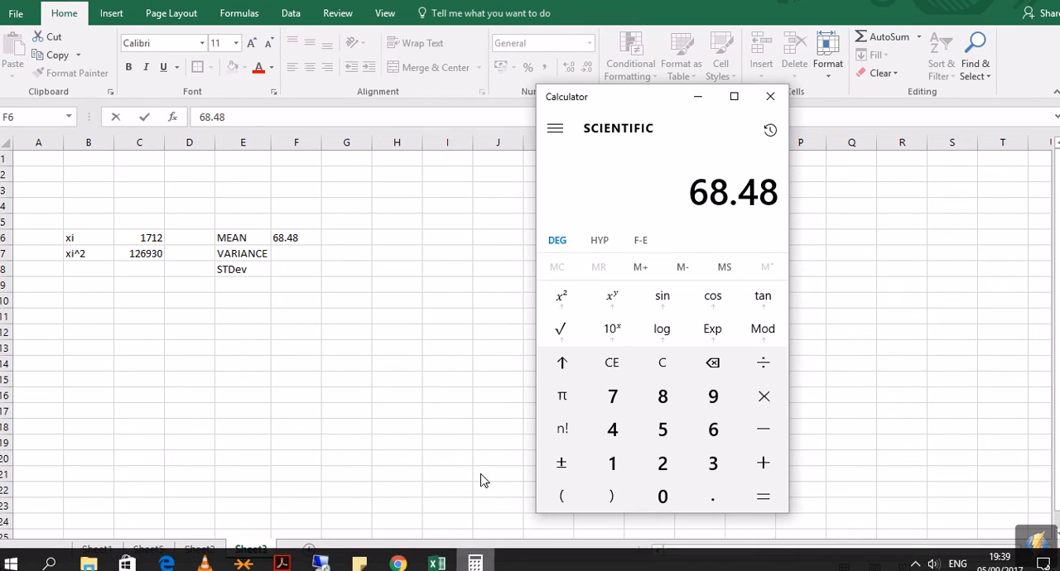
{"action": "left_click", "coordinate": [306, 258]}
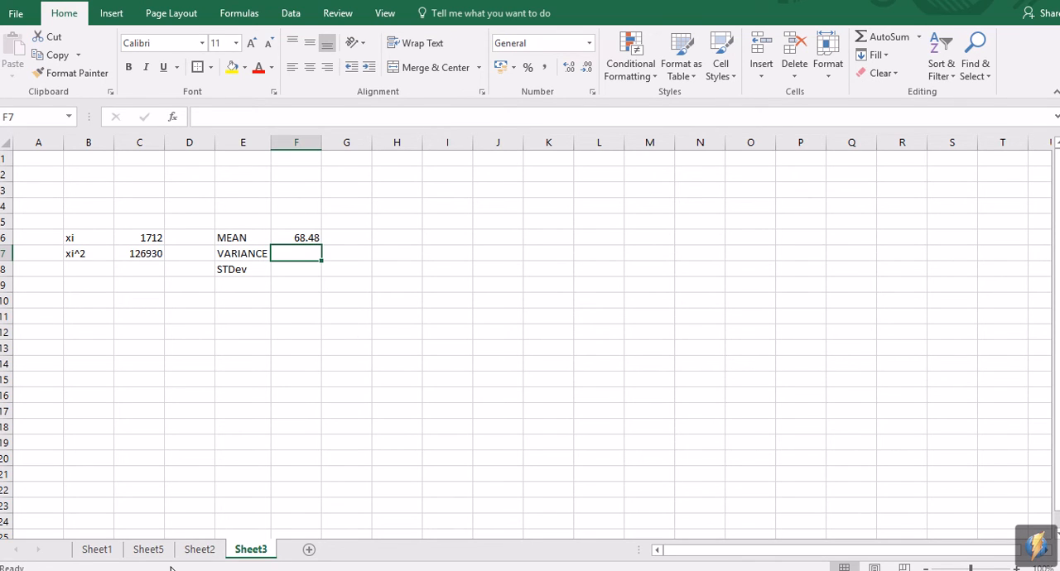
Step: Check question e and its given sums in the Chrome tutorial, and return to the Excel workbook
{"action": "mouse_move", "coordinate": [397, 563]}
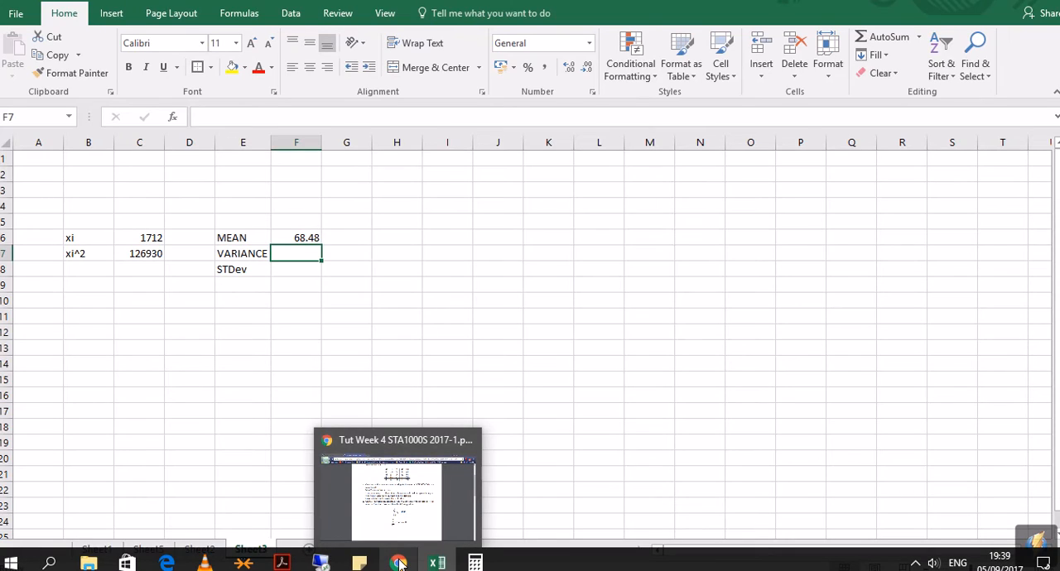
{"action": "left_click", "coordinate": [399, 563]}
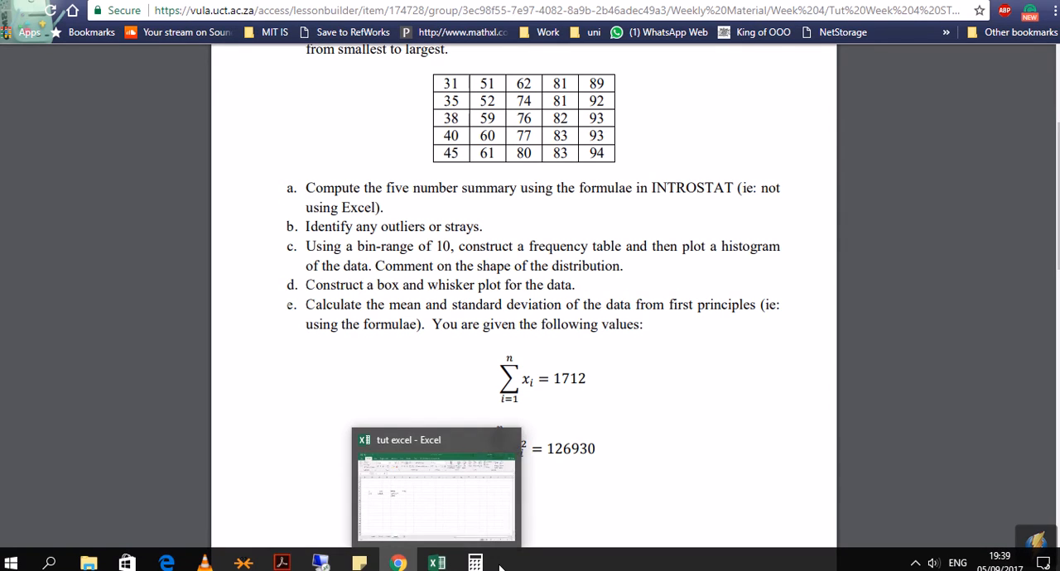
{"action": "left_click", "coordinate": [439, 564]}
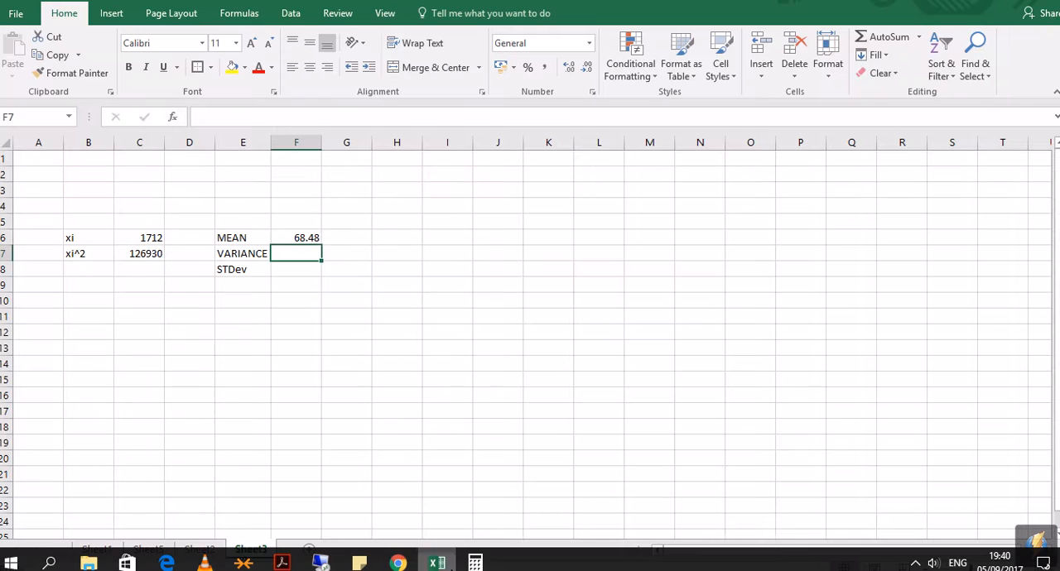
{"action": "left_click", "coordinate": [292, 271]}
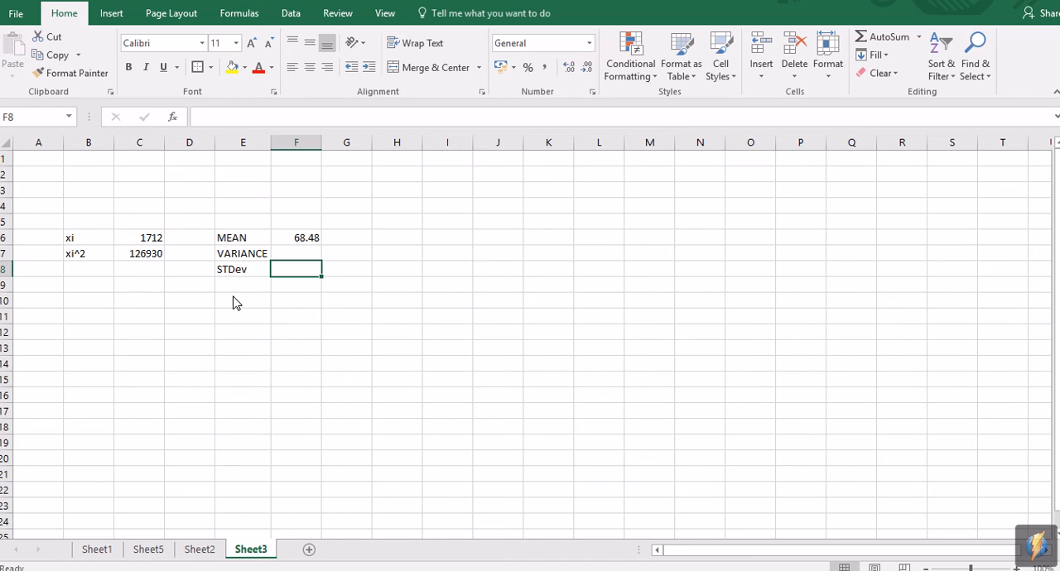
{"action": "left_click_drag", "start_coordinate": [97, 255], "coordinate": [137, 257]}
{"action": "left_click", "coordinate": [120, 284]}
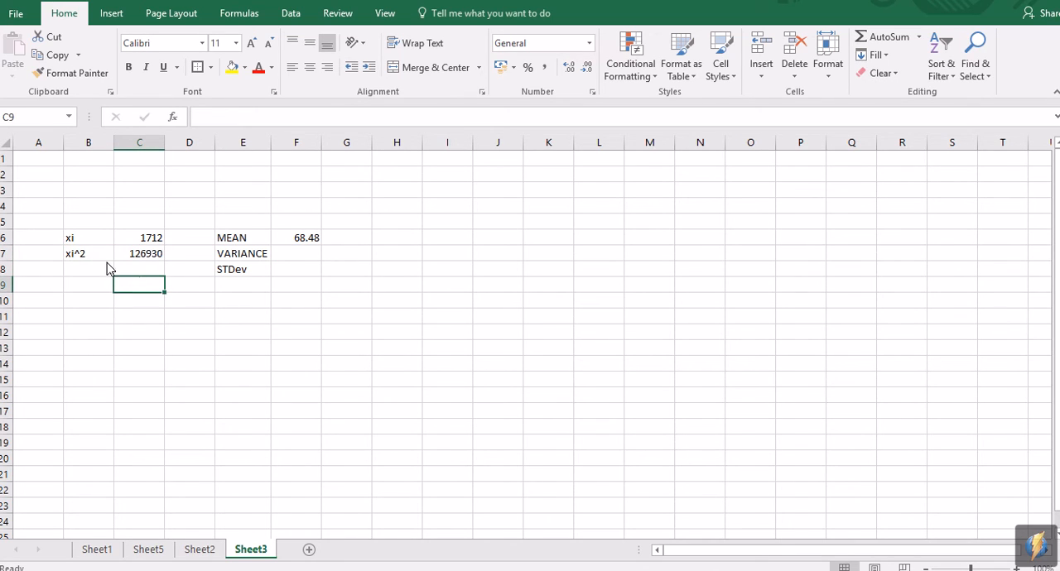
{"action": "left_click", "coordinate": [158, 257]}
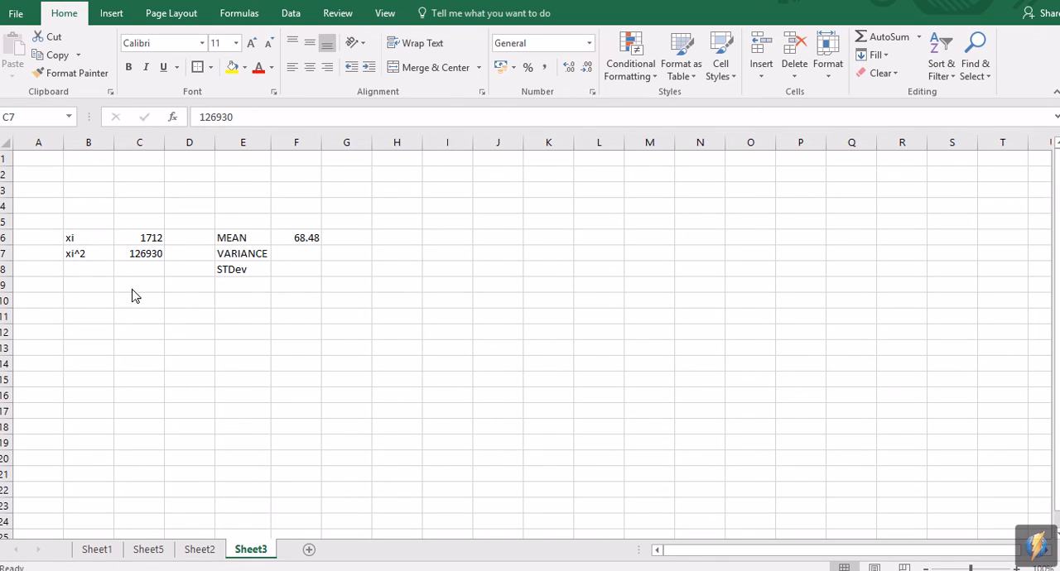
{"action": "left_click", "coordinate": [284, 347]}
{"action": "left_click", "coordinate": [290, 319]}
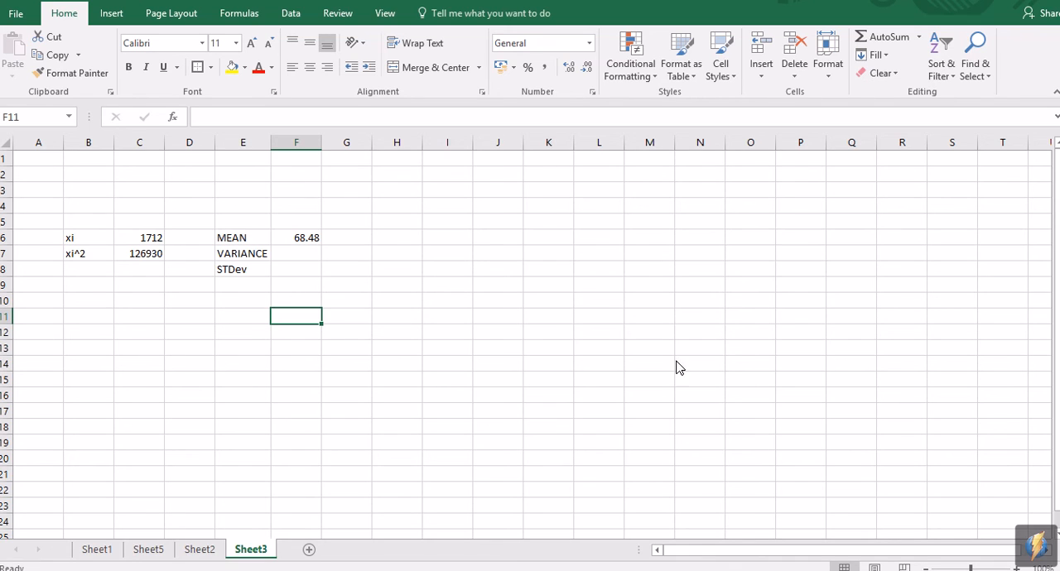
Step: Switch to Calculator, clear the previous result and enter the sum of squares 126930
{"action": "mouse_move", "coordinate": [622, 569]}
{"action": "left_click", "coordinate": [475, 566]}
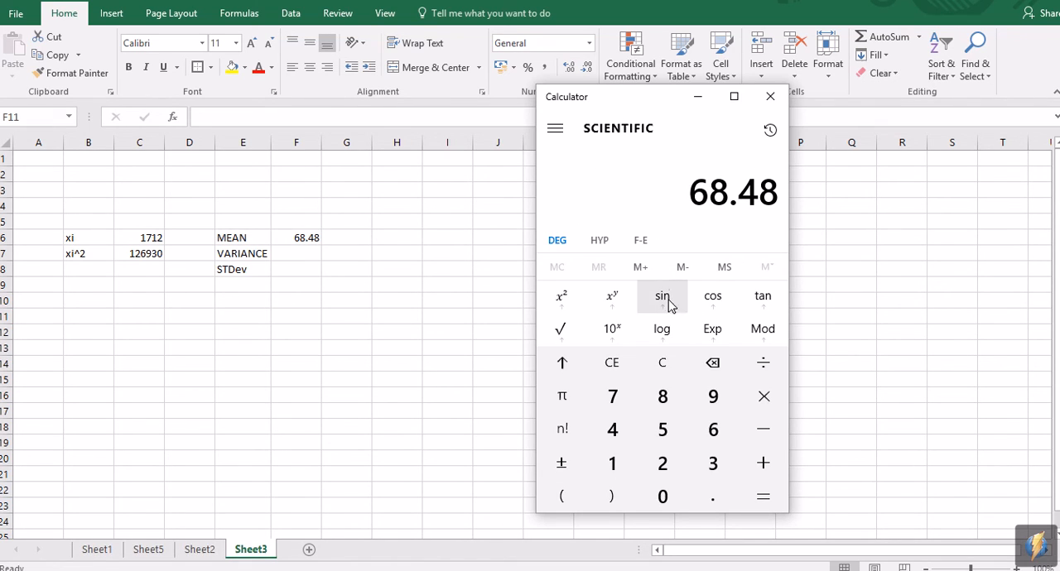
{"action": "left_click", "coordinate": [614, 366]}
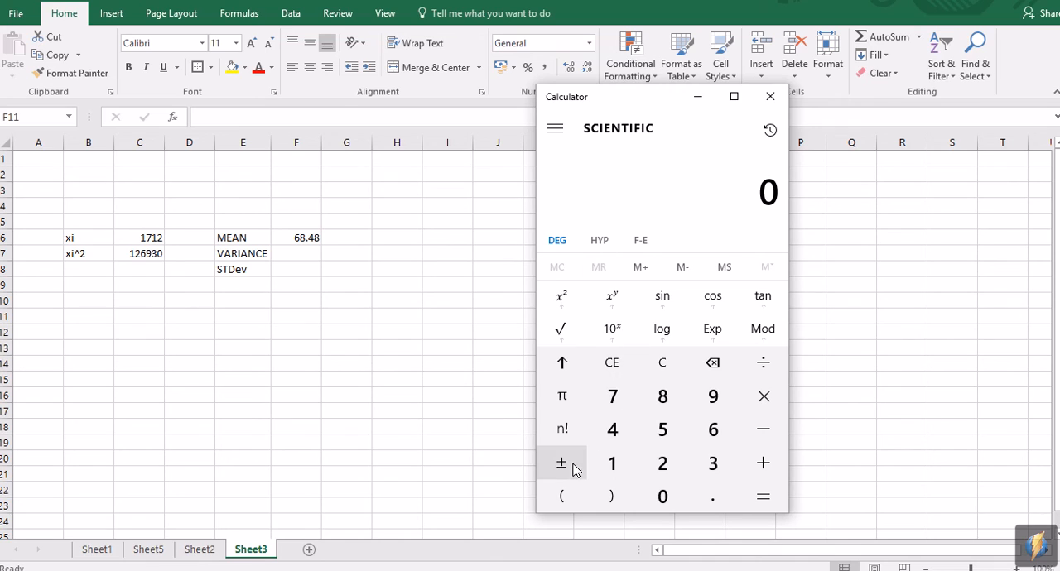
{"action": "left_click", "coordinate": [625, 469]}
{"action": "left_click", "coordinate": [669, 467]}
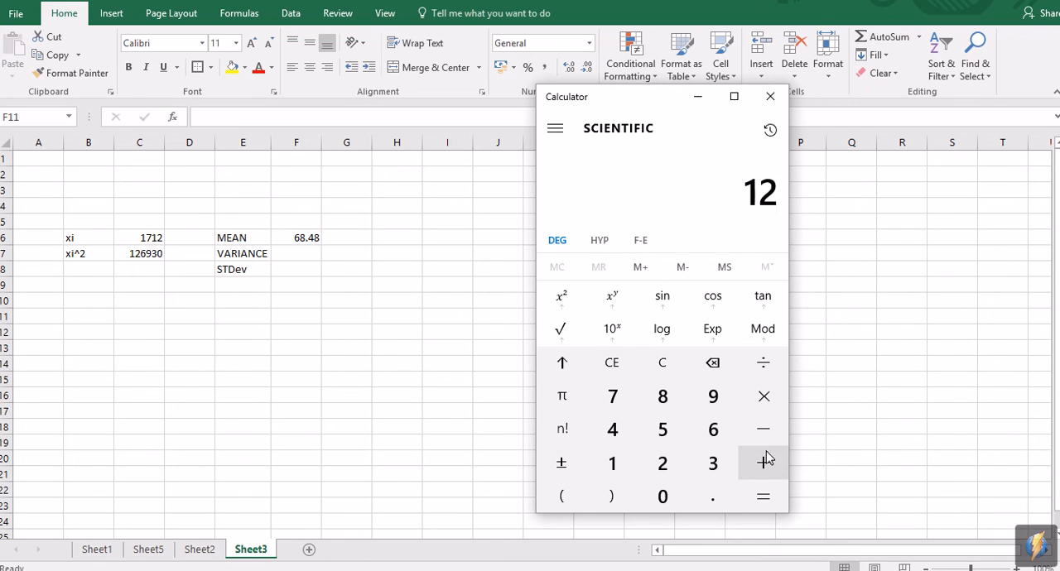
{"action": "left_click", "coordinate": [724, 434]}
{"action": "left_click", "coordinate": [720, 406]}
{"action": "left_click", "coordinate": [712, 462]}
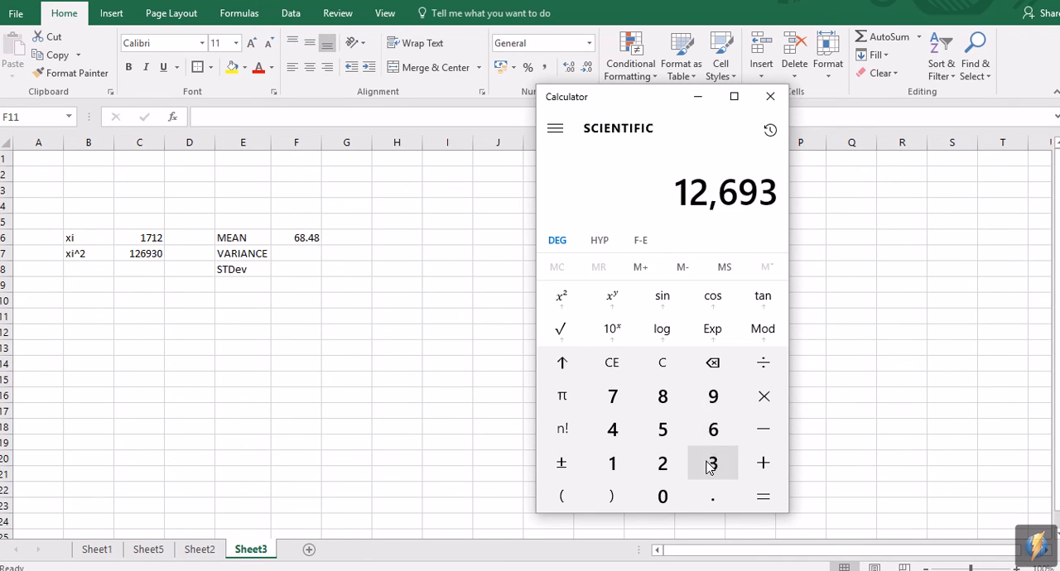
{"action": "left_click", "coordinate": [665, 499]}
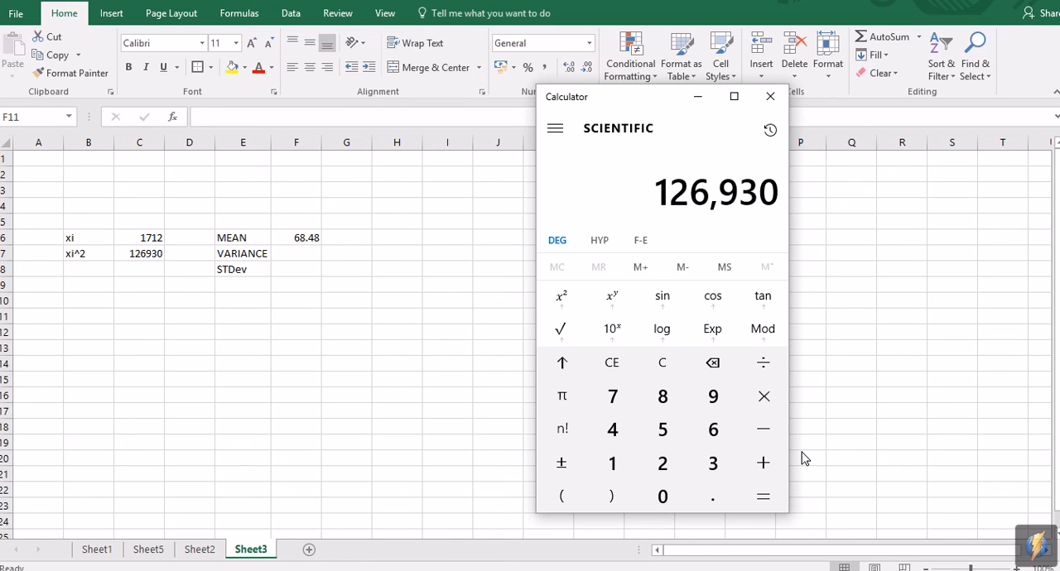
Step: Subtract the bracketed term 1712 squared divided by 25 from 126930 and evaluate the expression
{"action": "left_click", "coordinate": [777, 434]}
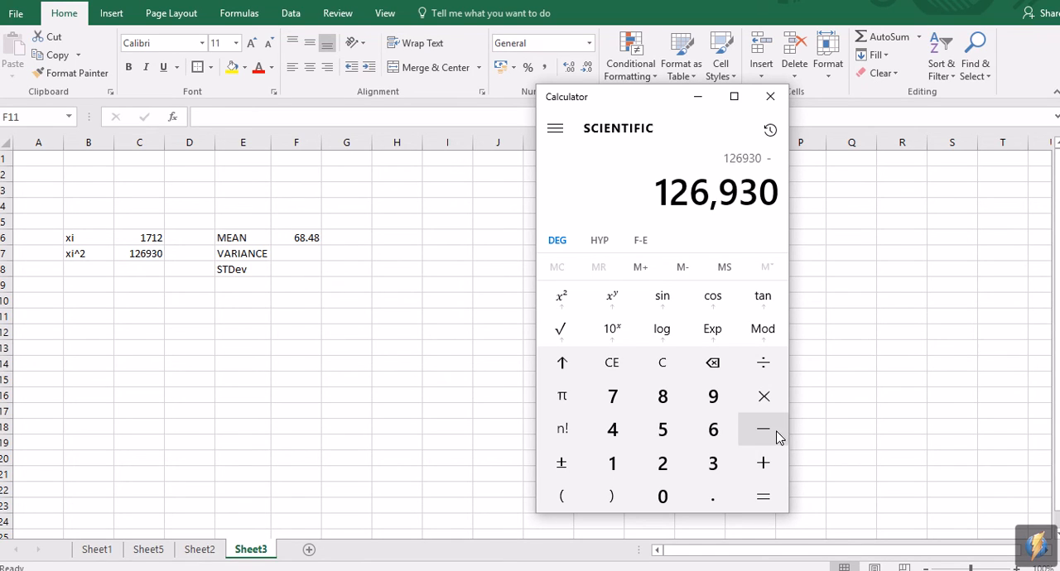
{"action": "left_click", "coordinate": [562, 496]}
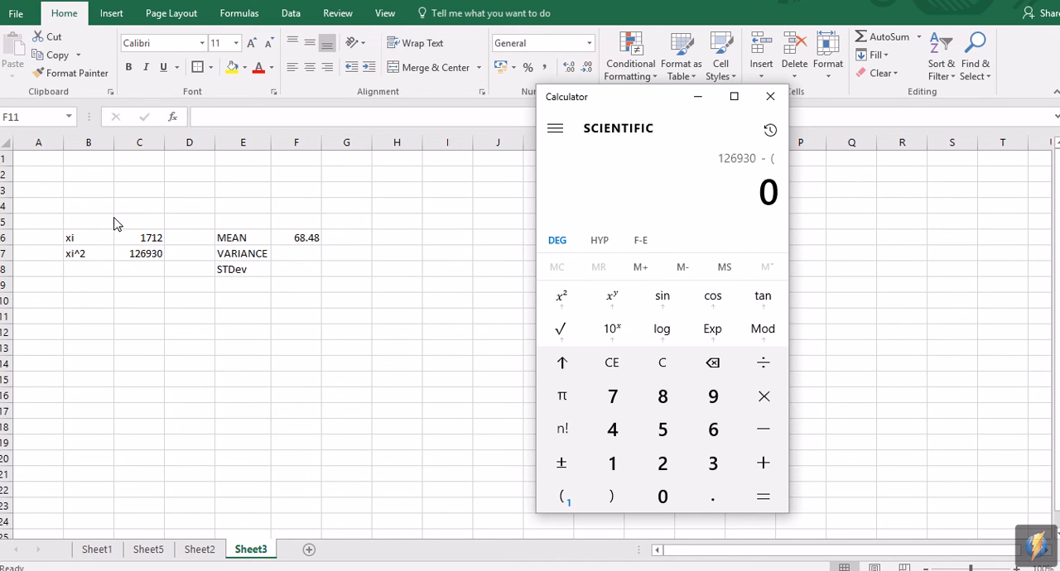
{"action": "left_click", "coordinate": [610, 457]}
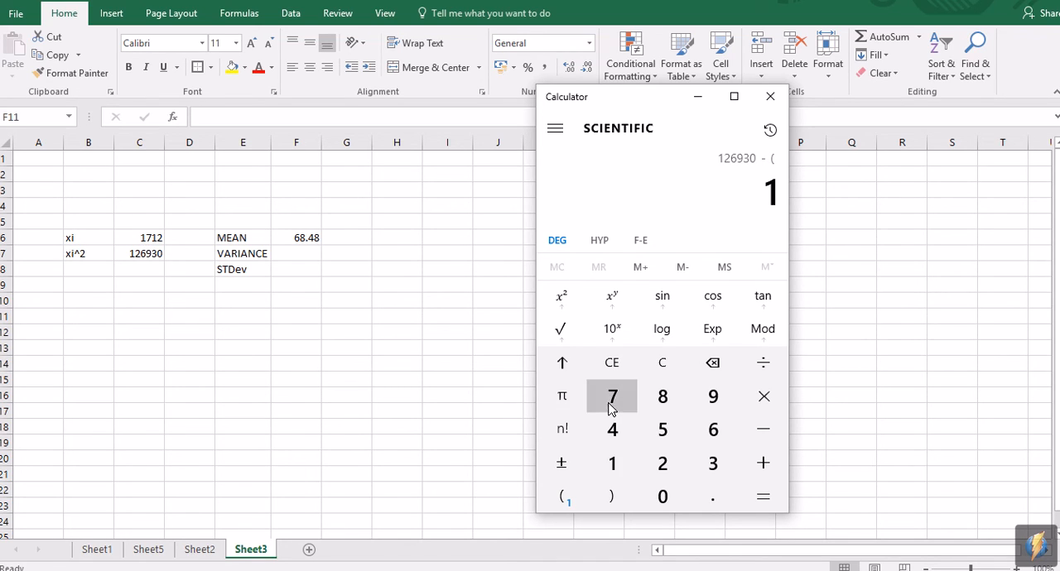
{"action": "left_click", "coordinate": [612, 399]}
{"action": "left_click", "coordinate": [610, 464]}
{"action": "left_click", "coordinate": [666, 468]}
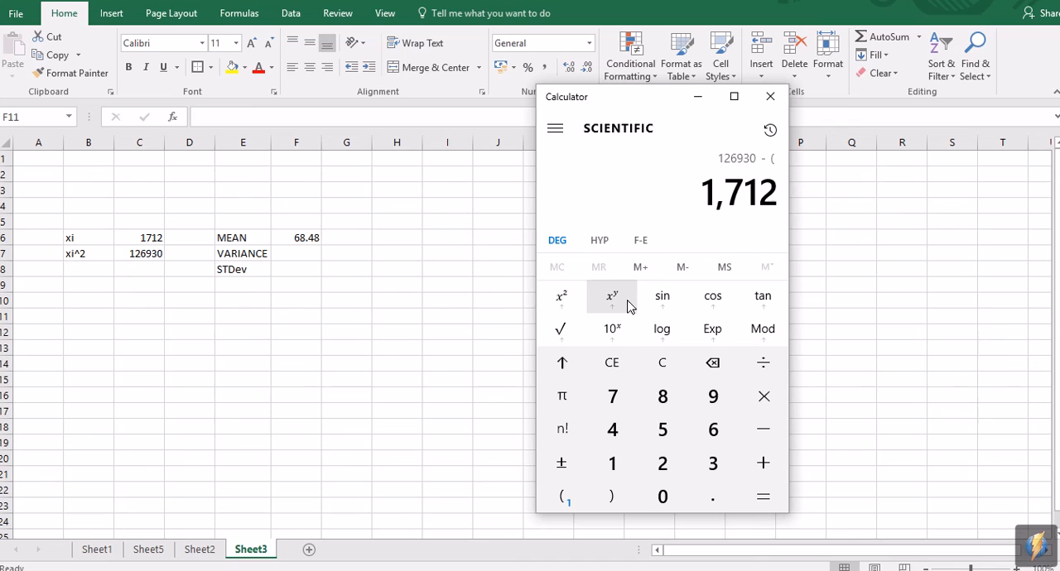
{"action": "left_click", "coordinate": [570, 303]}
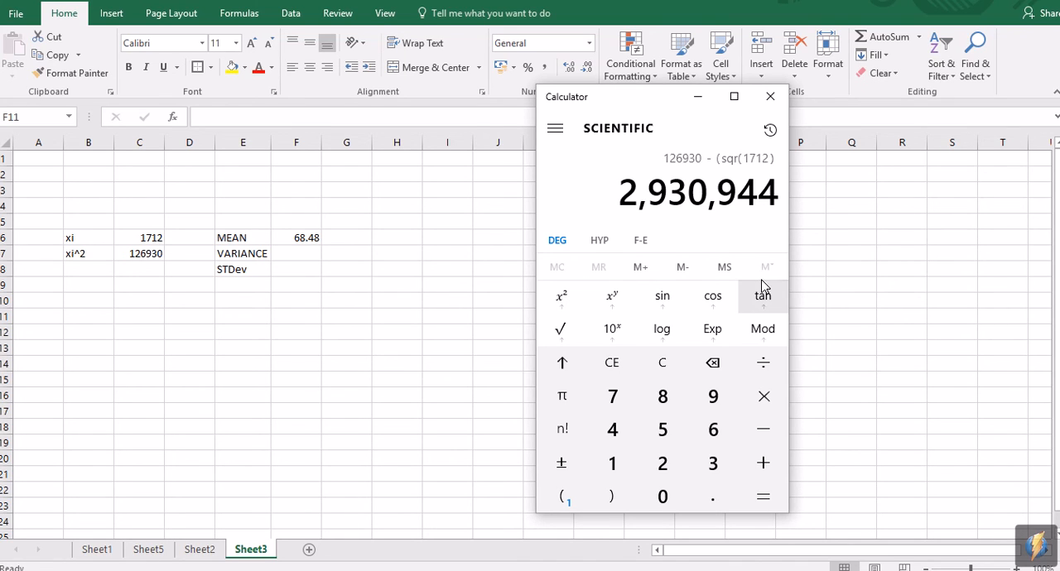
{"action": "left_click", "coordinate": [769, 365]}
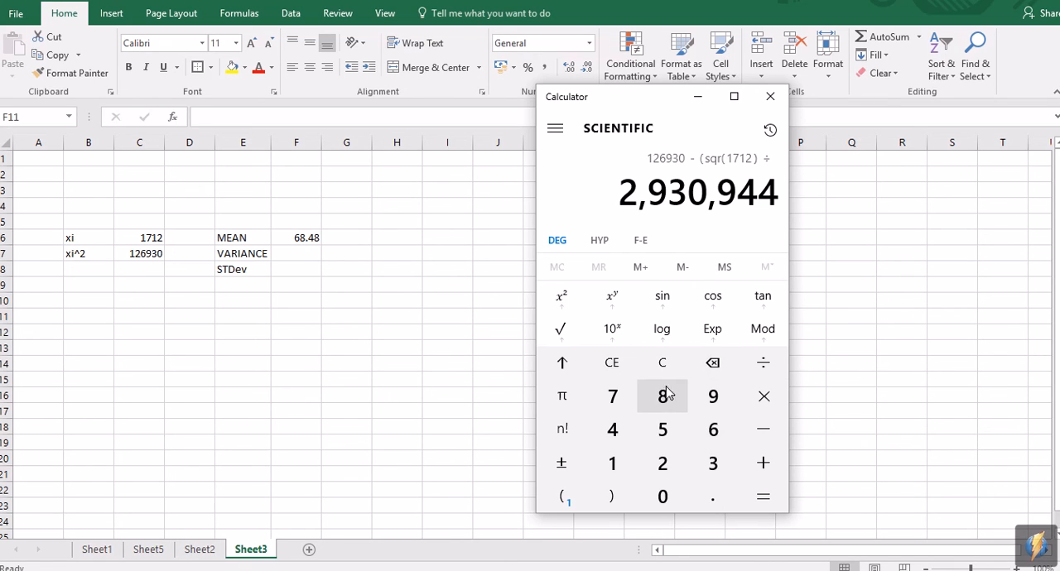
{"action": "left_click", "coordinate": [664, 462]}
{"action": "left_click", "coordinate": [664, 429]}
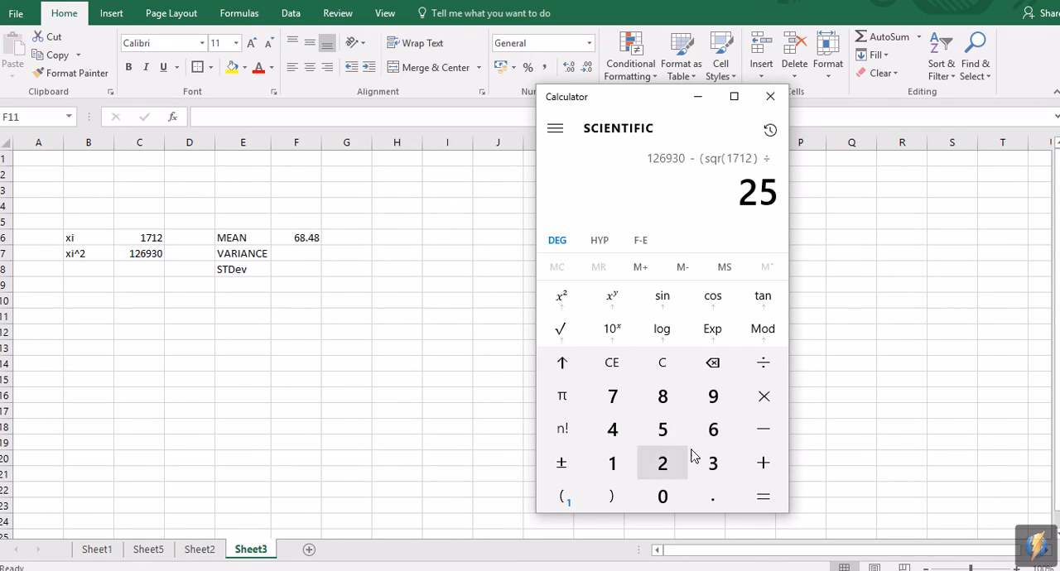
{"action": "left_click", "coordinate": [772, 491]}
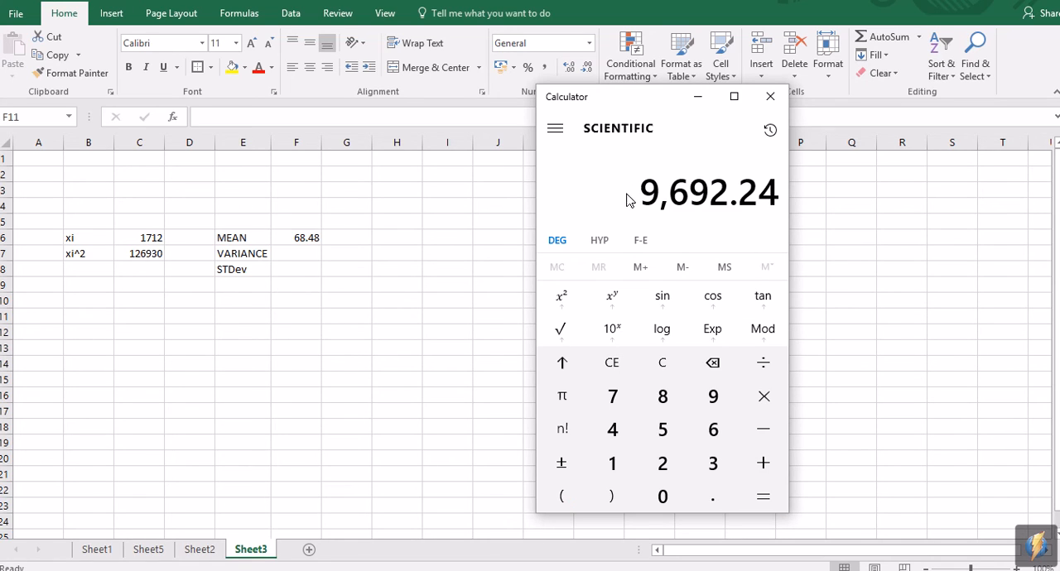
Step: Divide the calculated difference by 24 to get the variance
{"action": "left_click", "coordinate": [764, 364]}
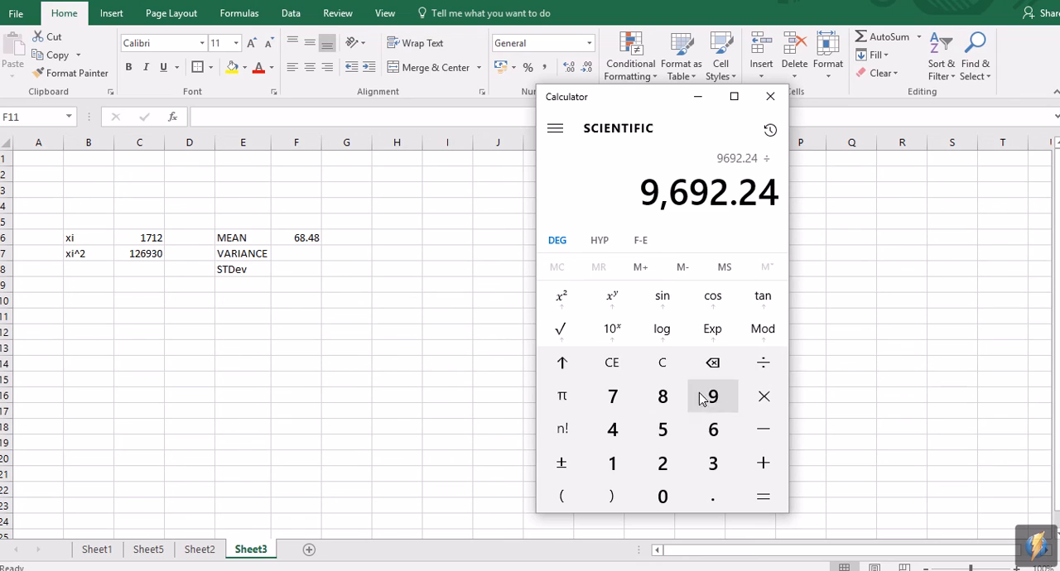
{"action": "left_click", "coordinate": [659, 461]}
{"action": "left_click", "coordinate": [612, 430]}
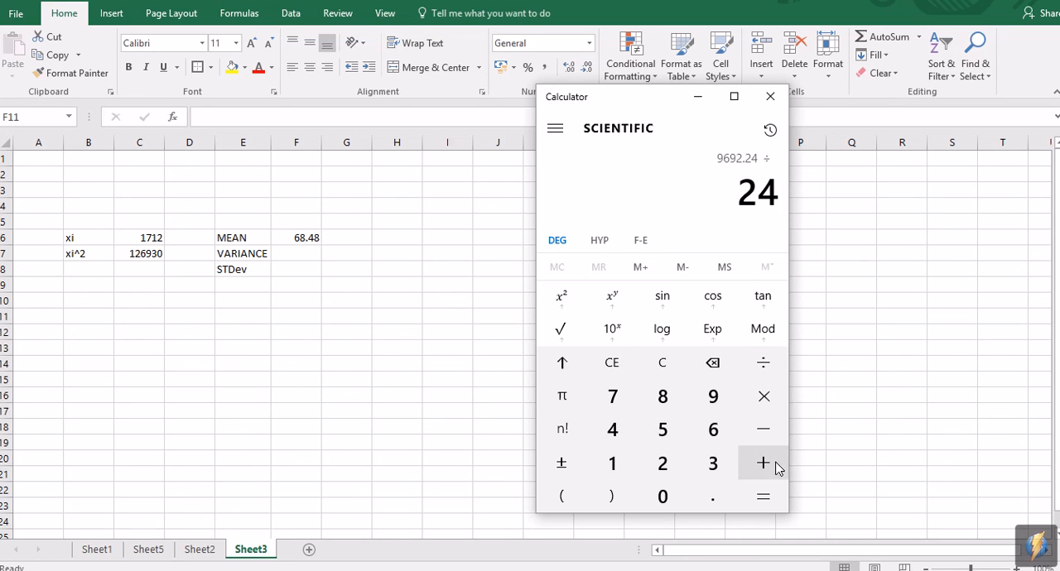
{"action": "left_click", "coordinate": [762, 497]}
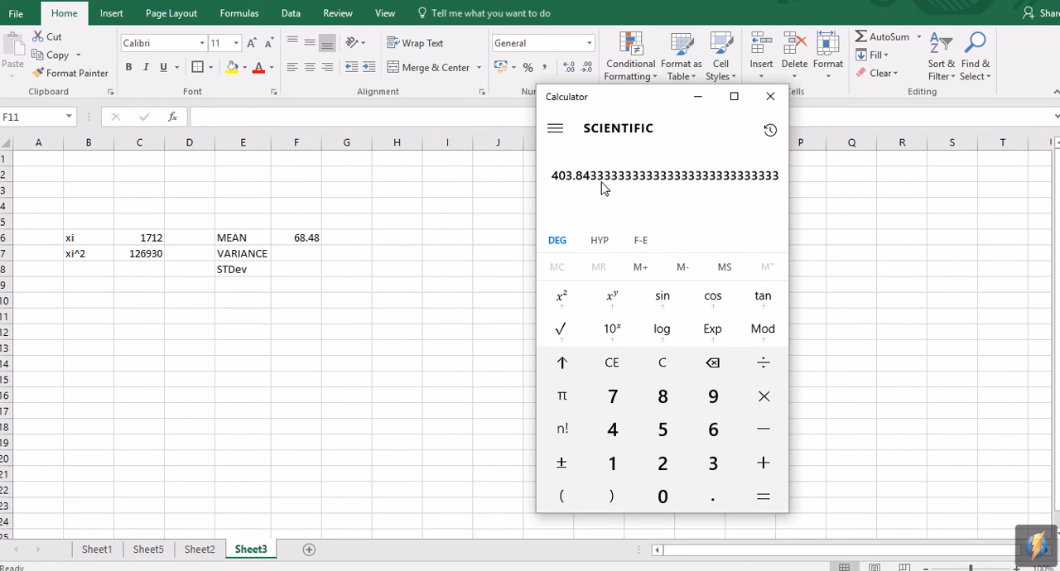
Step: Return to Excel and enter 403.8433333 as the VARIANCE in F7 on Sheet3
{"action": "left_click", "coordinate": [315, 260]}
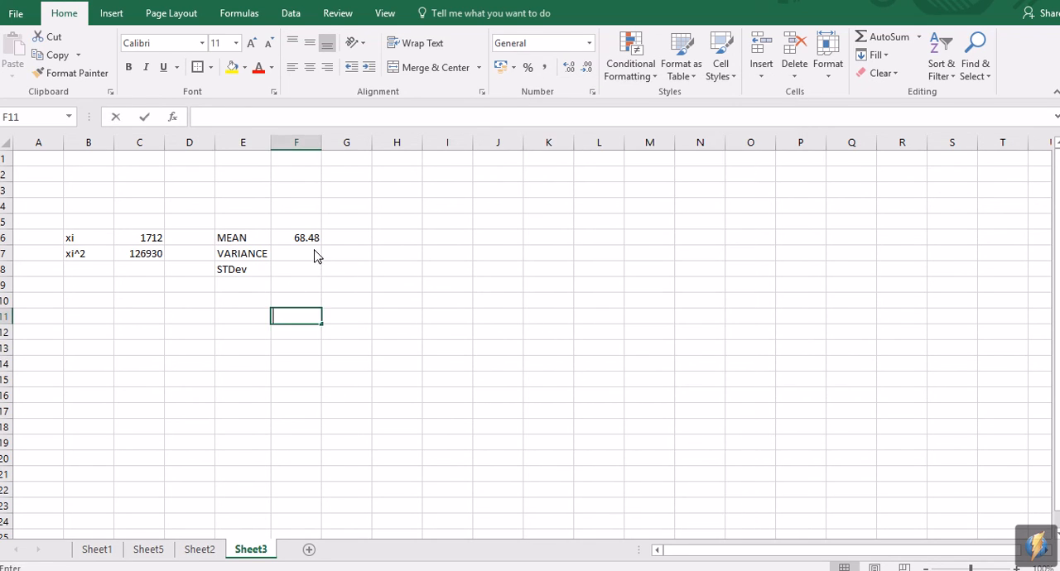
{"action": "left_click", "coordinate": [316, 257]}
{"action": "type", "text": "403."}
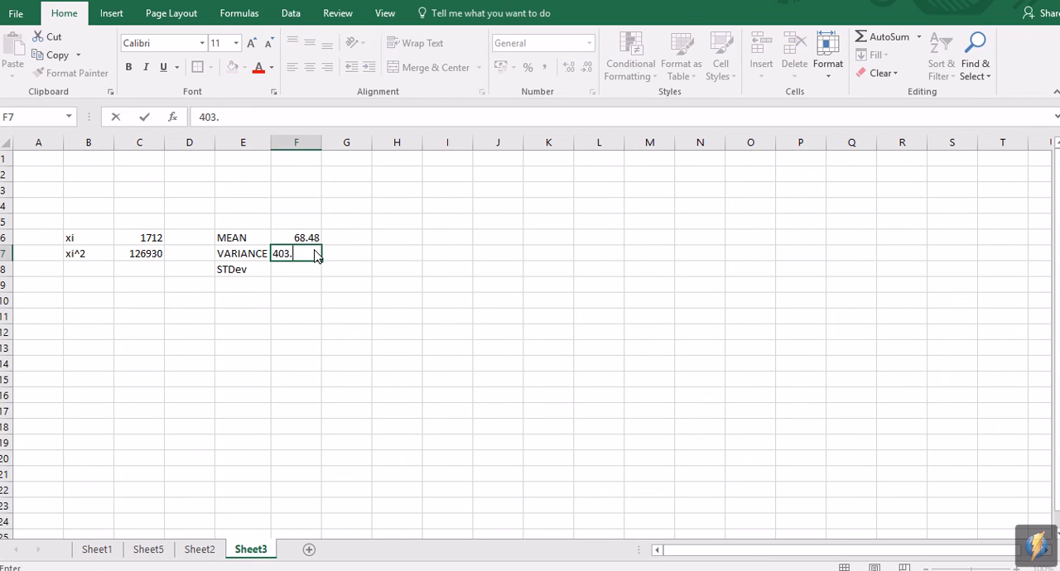
{"action": "type", "text": "8433333"}
{"action": "key", "text": "Return"}
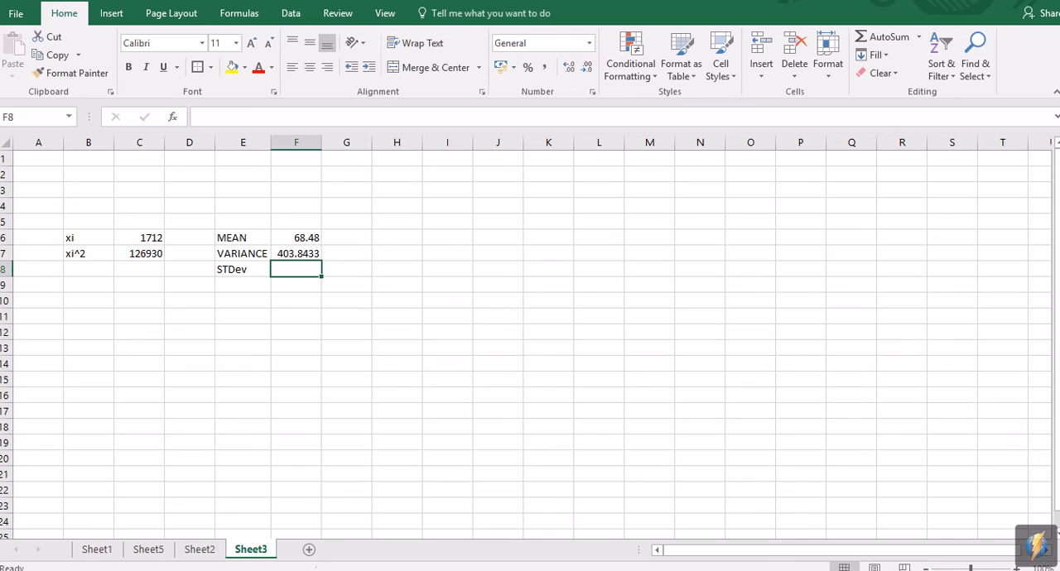
Step: Switch to Calculator and take the square root of the displayed variance to get the standard deviation
{"action": "left_click", "coordinate": [476, 568]}
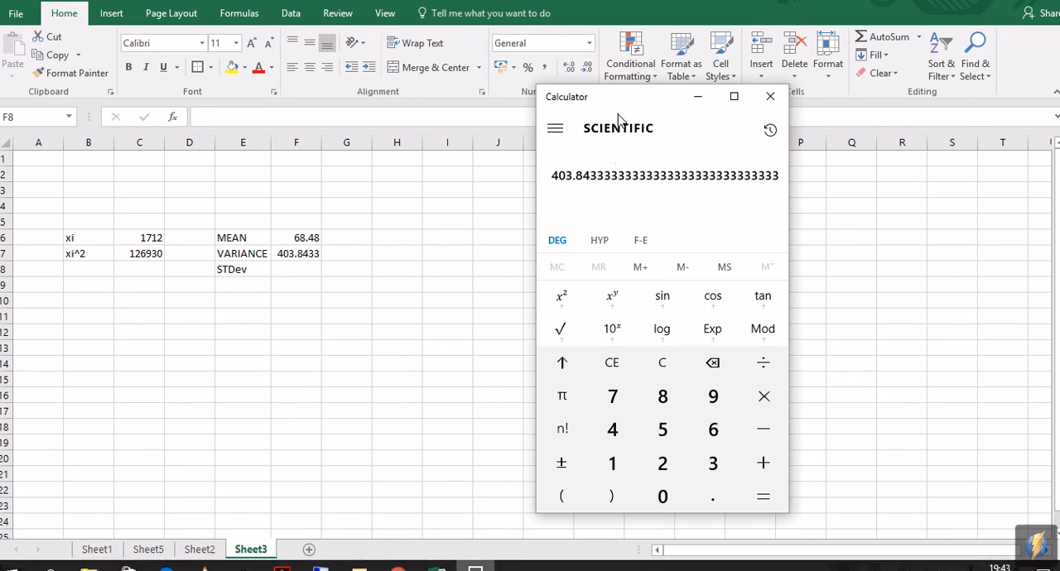
{"action": "left_click", "coordinate": [570, 331]}
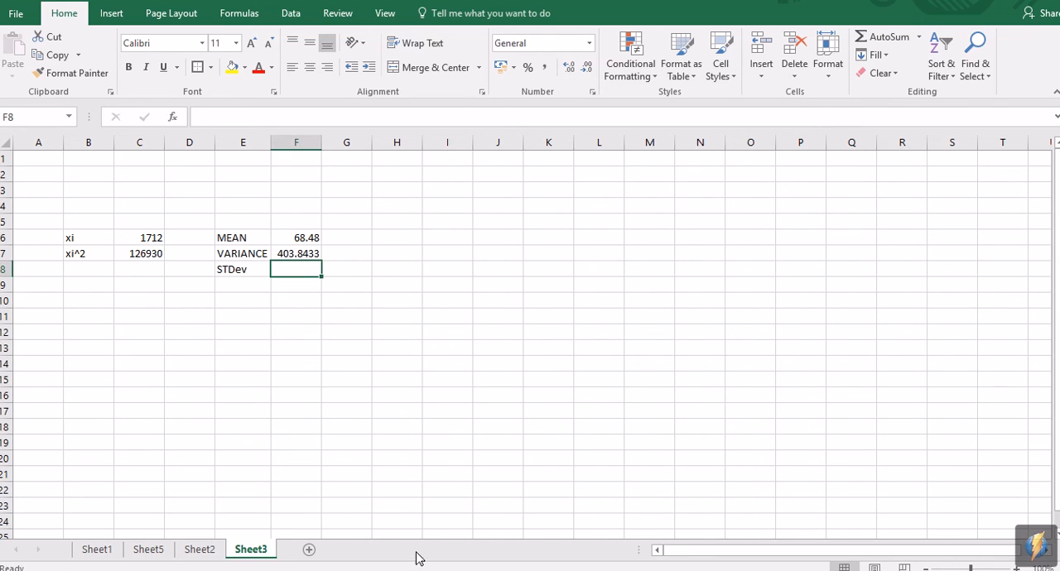
{"action": "left_click", "coordinate": [474, 563]}
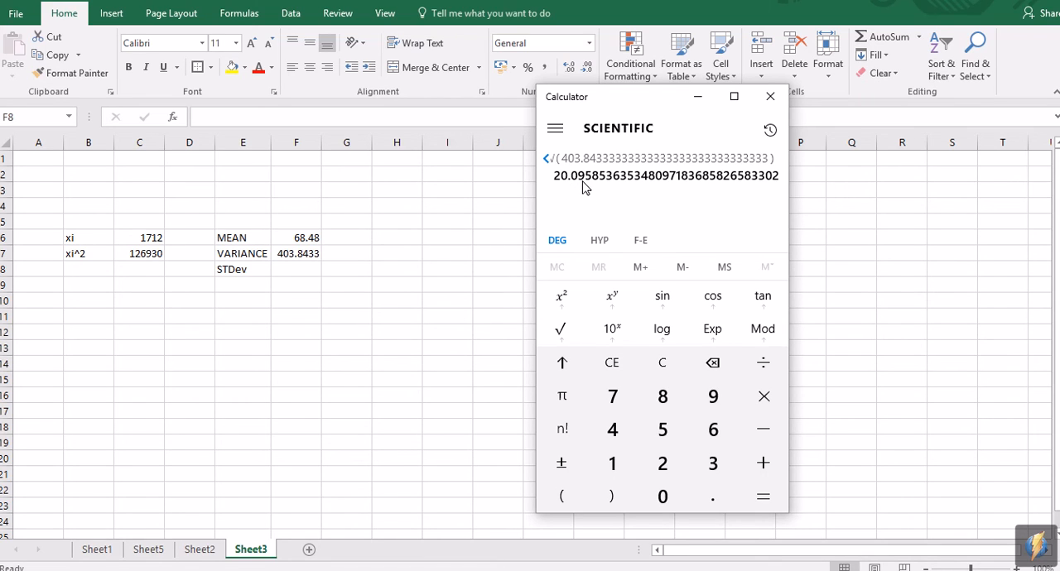
Step: Return to Excel and enter 20.096 as the STDev in F8 on Sheet3
{"action": "left_click", "coordinate": [286, 271]}
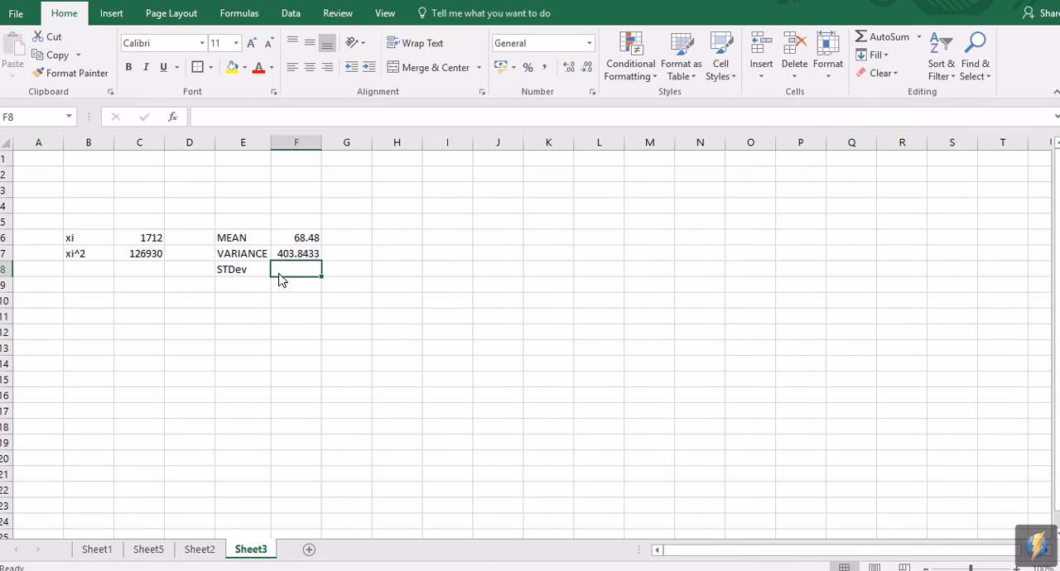
{"action": "type", "text": "20.096"}
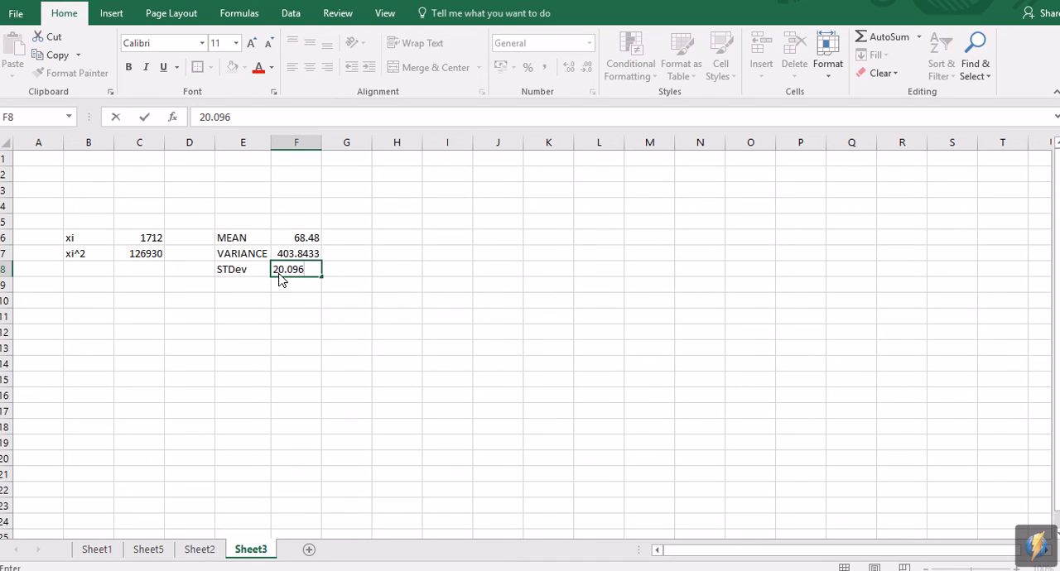
{"action": "left_click", "coordinate": [348, 348]}
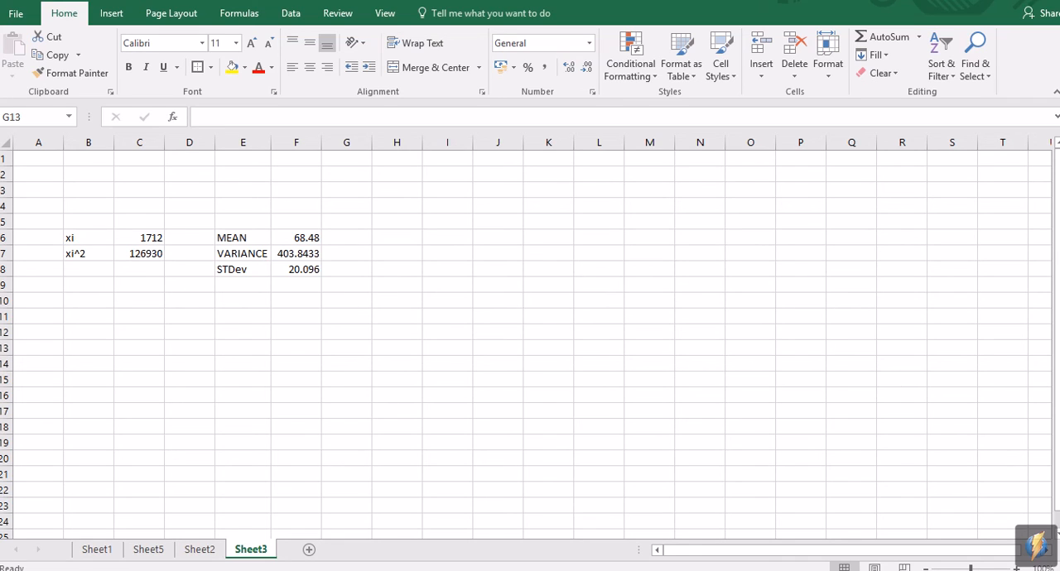
{"action": "left_click", "coordinate": [308, 271]}
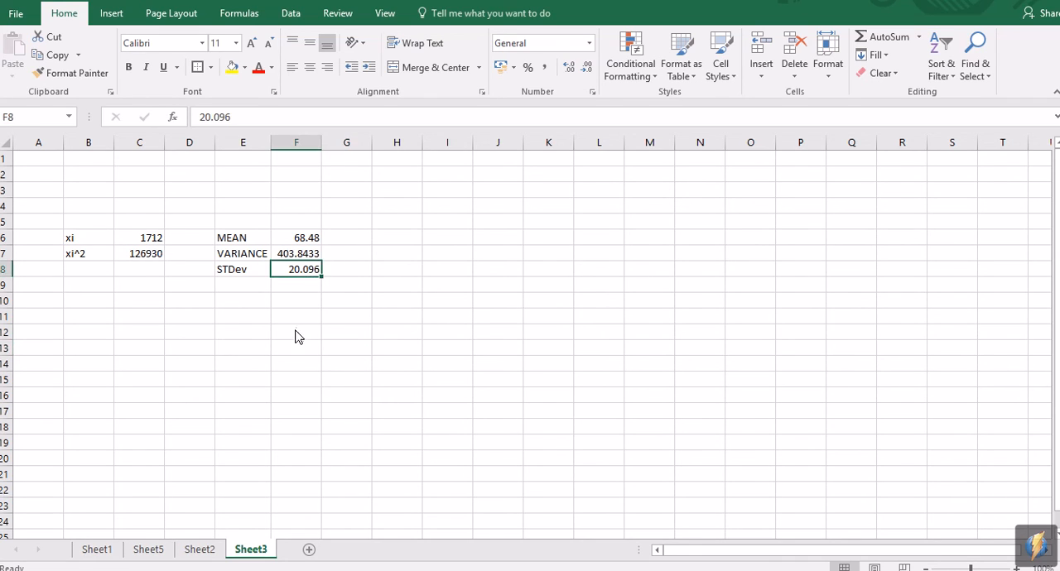
{"action": "left_click", "coordinate": [297, 331]}
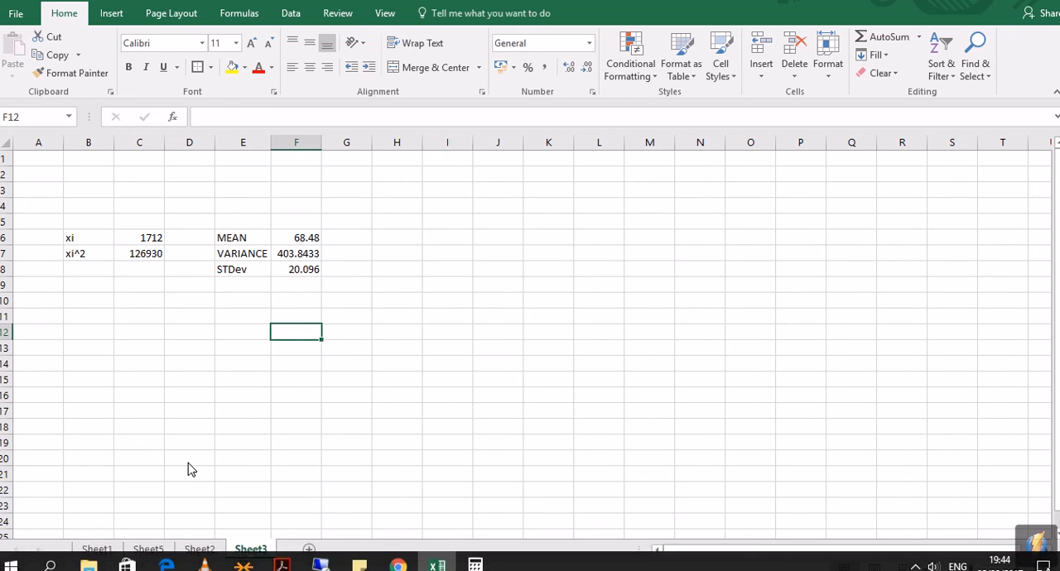
Step: Go to Sheet2, look over the test results in column B and select empty cell B28 directly below them
{"action": "left_click", "coordinate": [208, 548]}
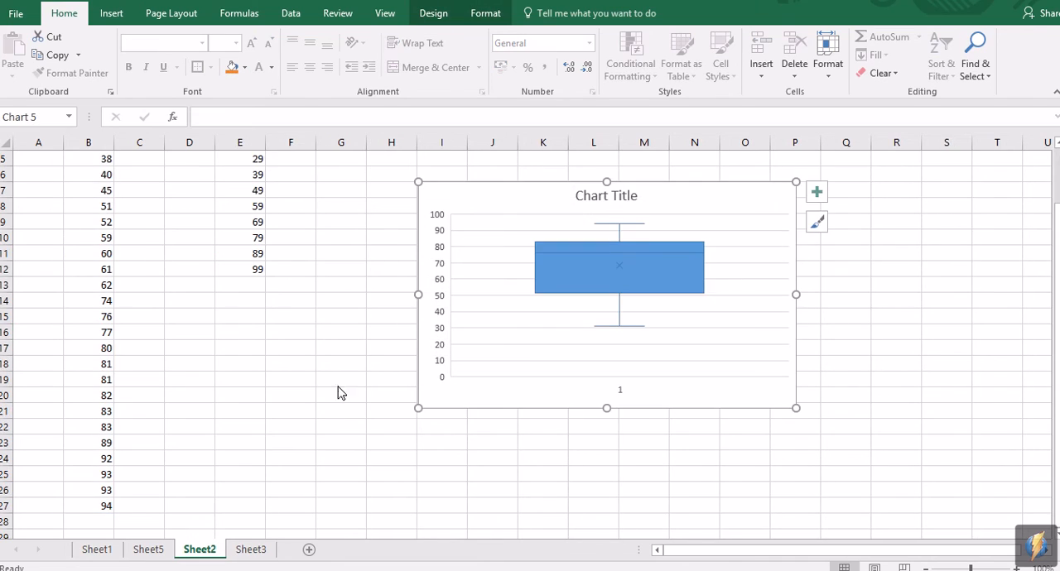
{"action": "scroll", "coordinate": [294, 383], "scroll_direction": "up", "scroll_amount": 2}
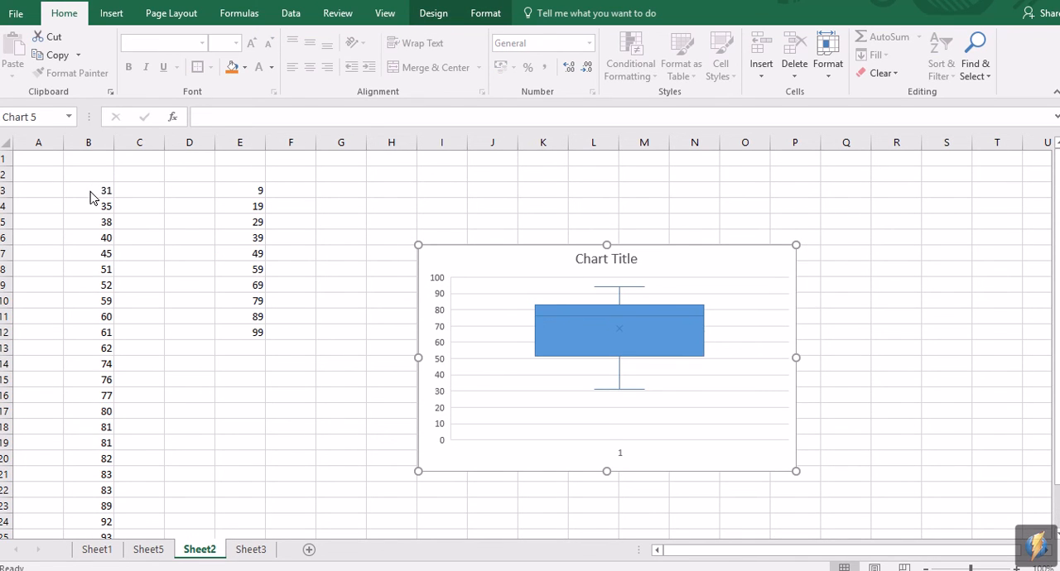
{"action": "left_click_drag", "start_coordinate": [91, 197], "coordinate": [83, 508]}
{"action": "left_click", "coordinate": [199, 379]}
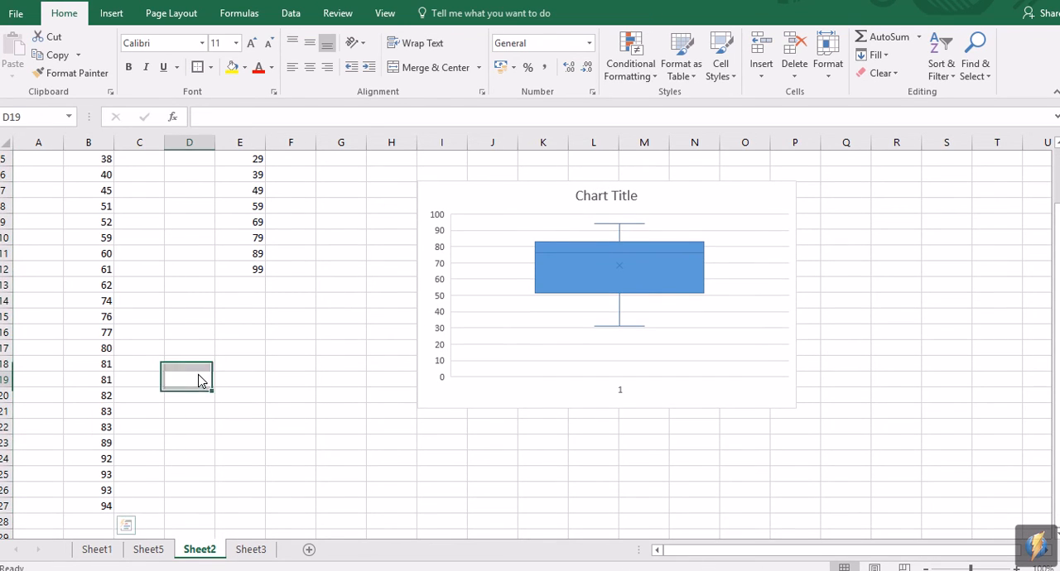
{"action": "scroll", "coordinate": [155, 454], "scroll_direction": "down", "scroll_amount": 2}
{"action": "left_click", "coordinate": [91, 428]}
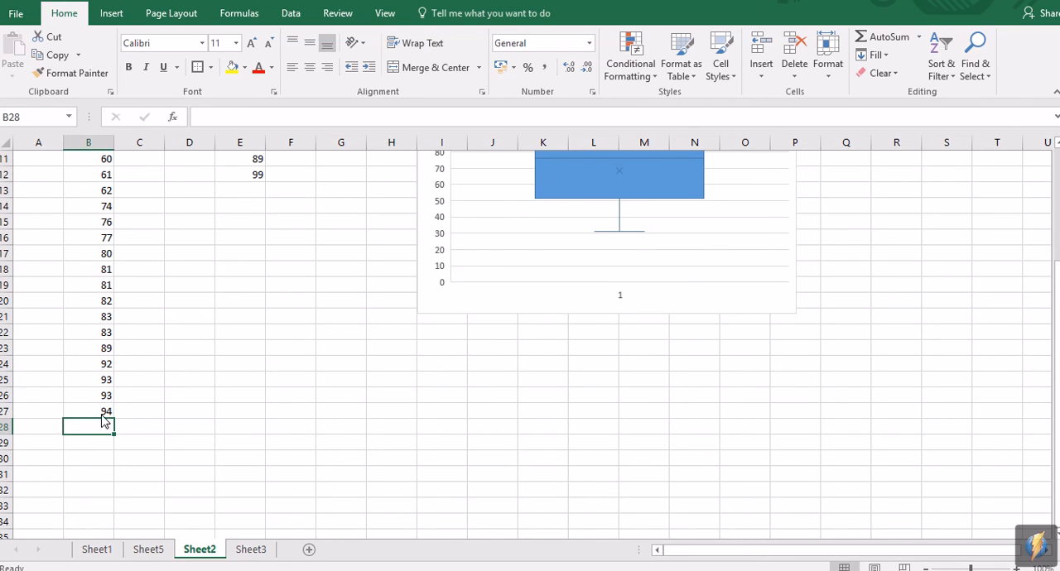
{"action": "scroll", "coordinate": [106, 426], "scroll_direction": "up", "scroll_amount": 2}
{"action": "scroll", "coordinate": [106, 422], "scroll_direction": "down", "scroll_amount": 3}
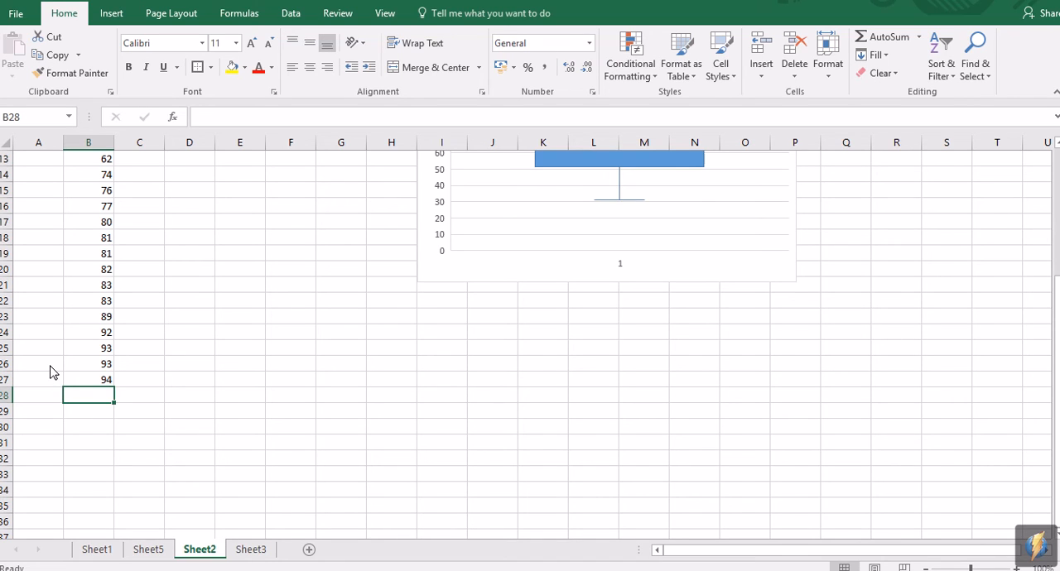
Step: Calculate the mean of the test results B3:B27 in B28 with the AVERAGE function
{"action": "type", "text": "=M"}
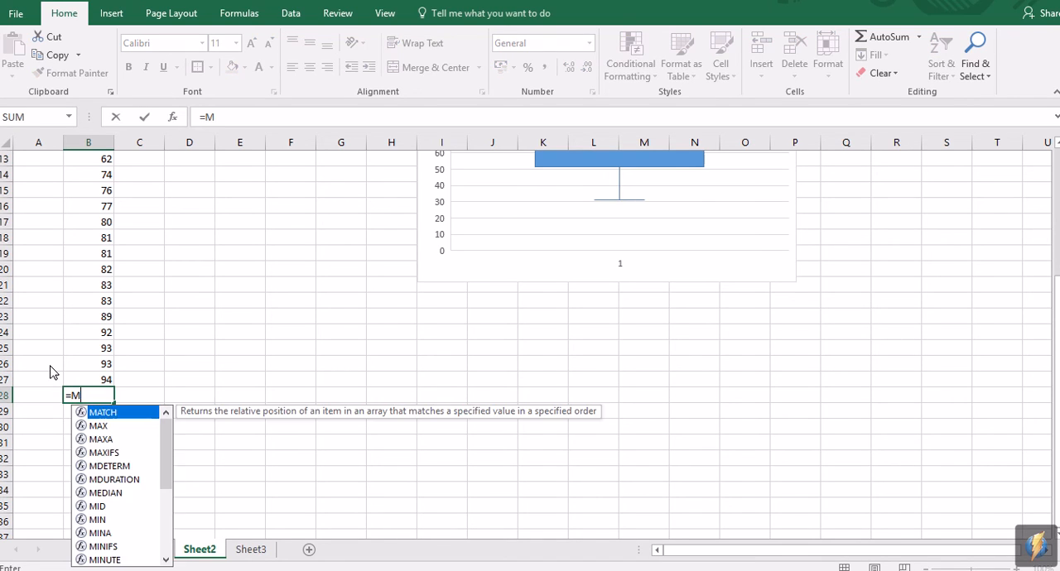
{"action": "type", "text": "EAN"}
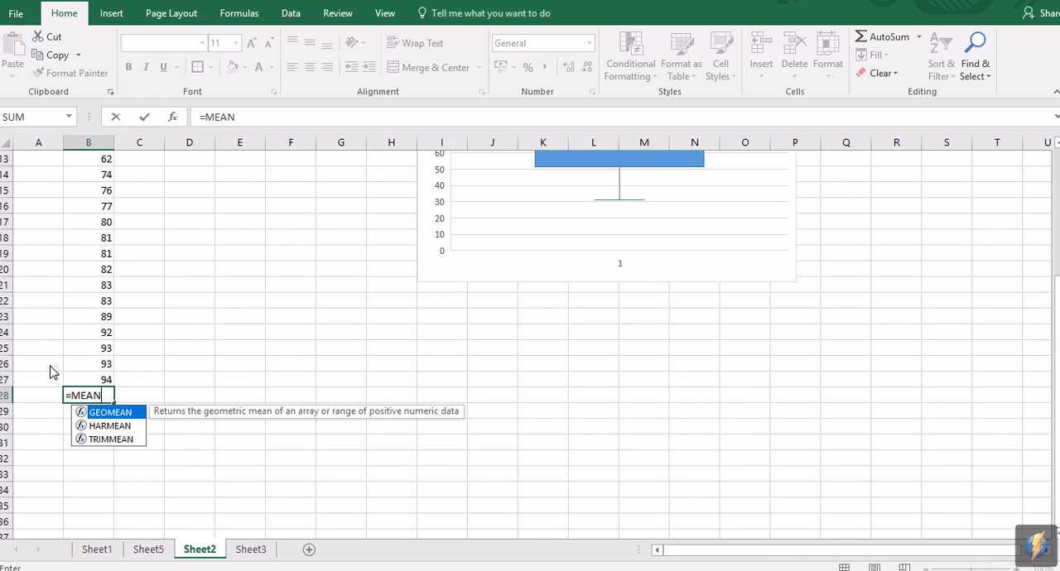
{"action": "key", "text": "BackSpace"}
{"action": "key", "text": "BackSpace"}
{"action": "key", "text": "BackSpace"}
{"action": "key", "text": "BackSpace"}
{"action": "type", "text": "AVER"}
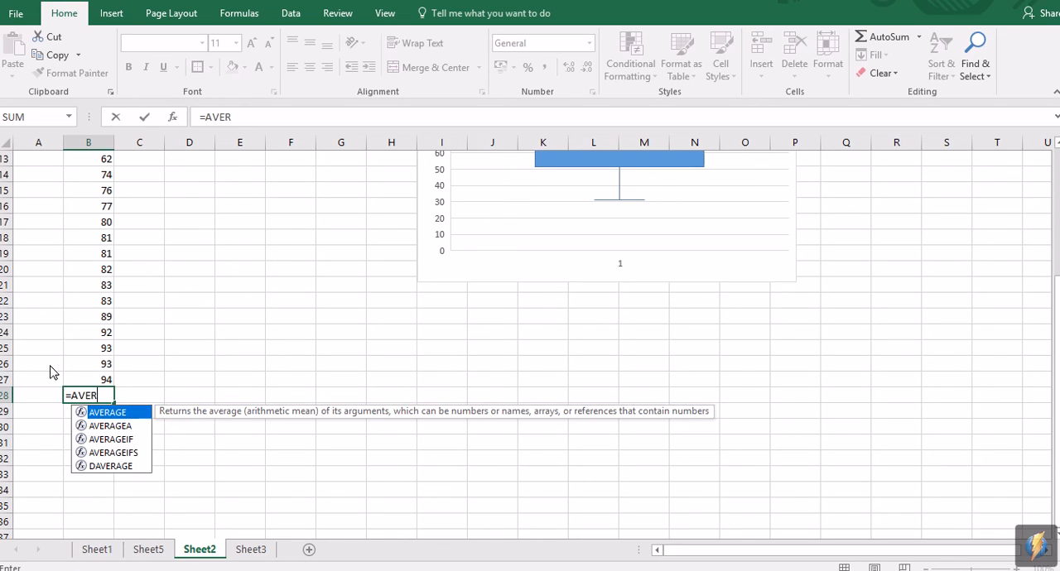
{"action": "double_click", "coordinate": [113, 414]}
{"action": "scroll", "coordinate": [157, 265], "scroll_direction": "up", "scroll_amount": 4}
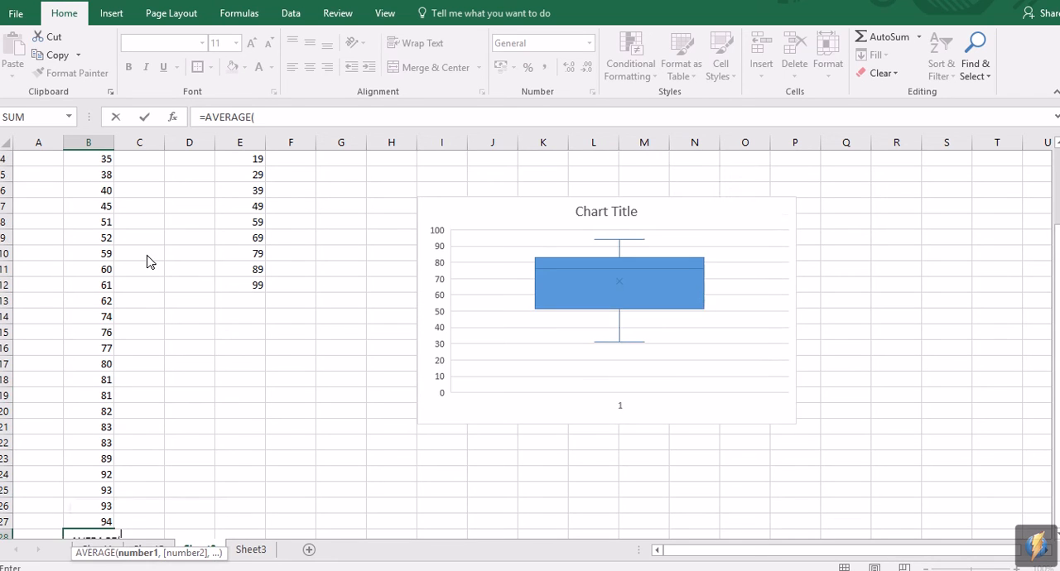
{"action": "left_click_drag", "start_coordinate": [96, 182], "coordinate": [104, 507]}
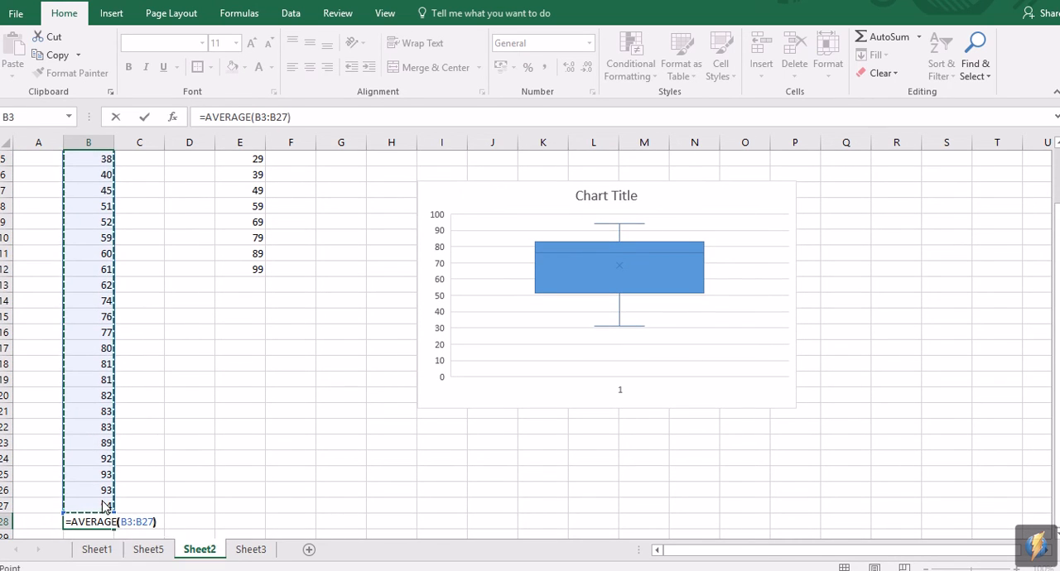
{"action": "key", "text": "Return"}
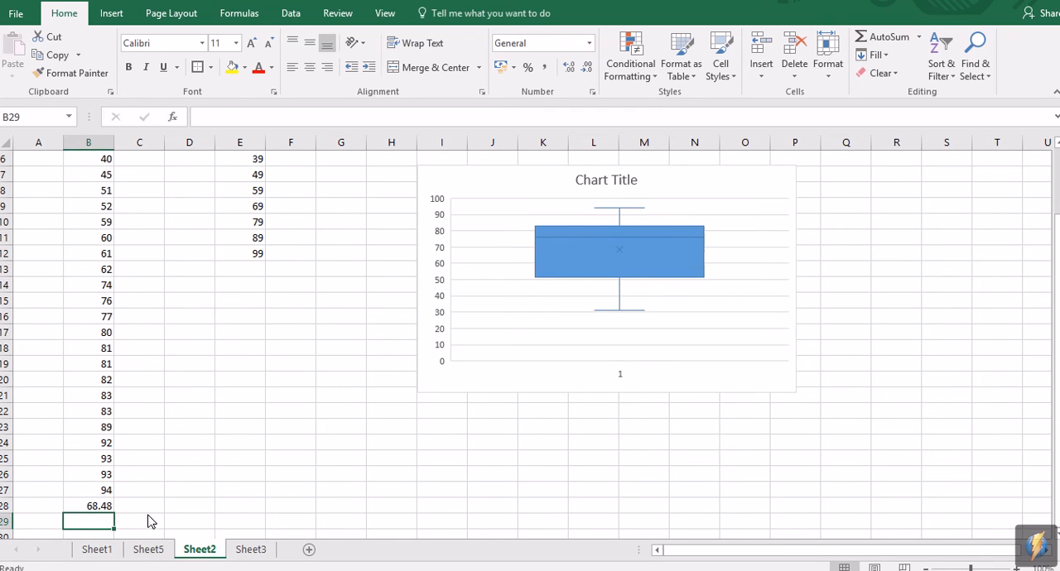
Step: Check the mean against Sheet3 and calculate the sample standard deviation of B3:B27 in Sheet2's B29 with STDEV.S
{"action": "left_click", "coordinate": [251, 550]}
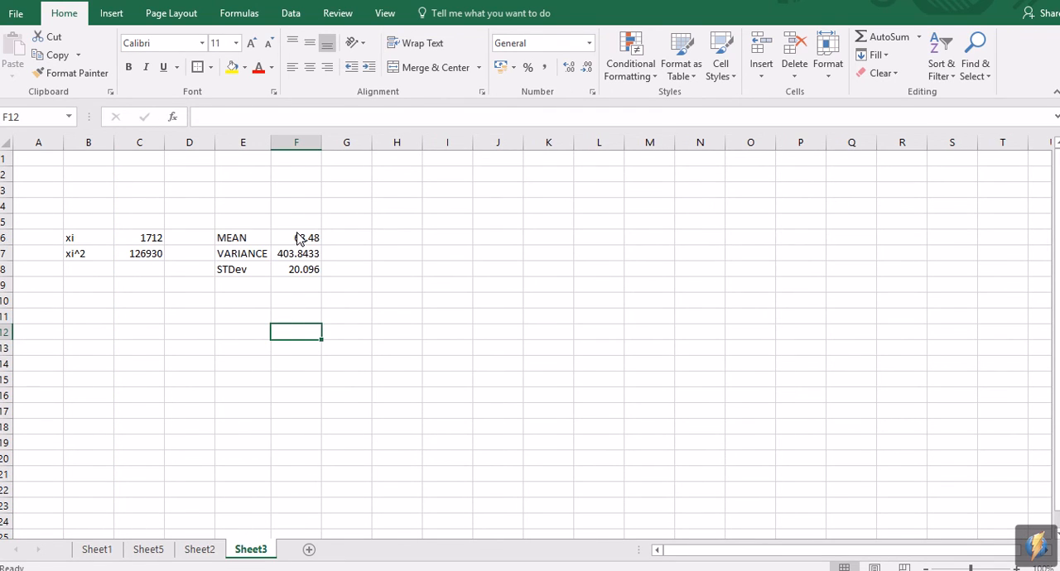
{"action": "left_click", "coordinate": [209, 550]}
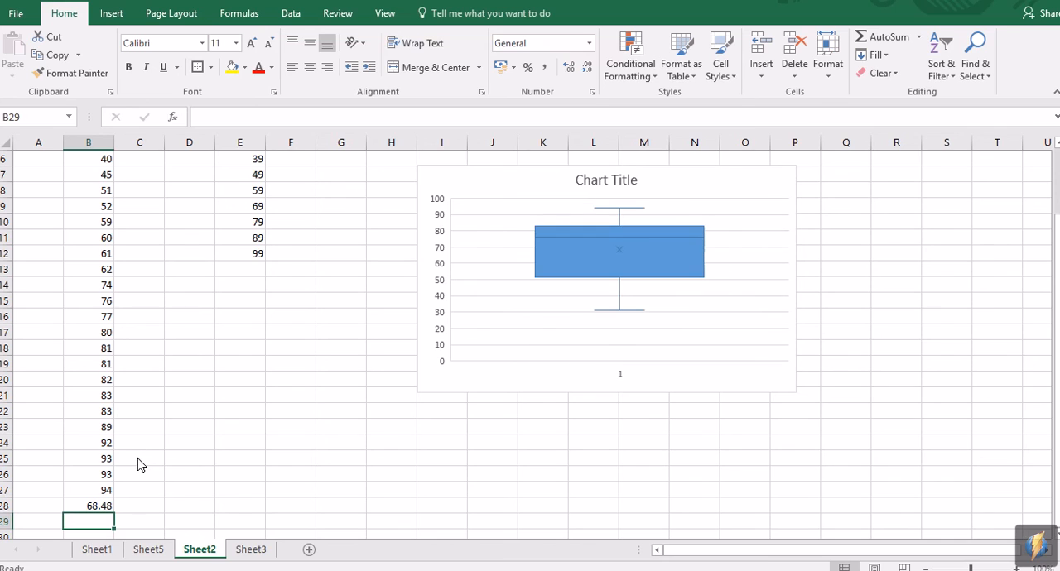
{"action": "type", "text": "=STE"}
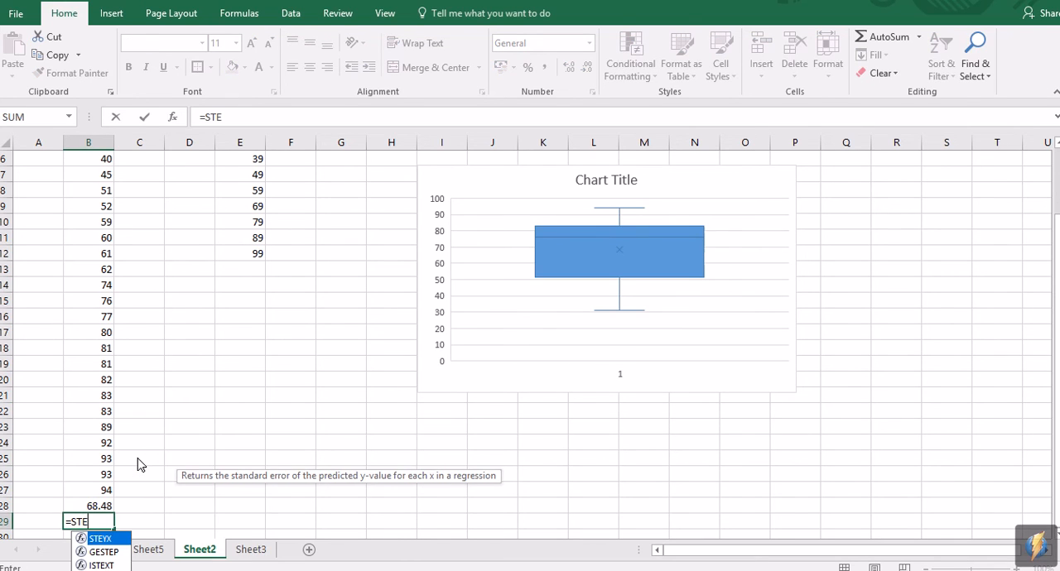
{"action": "key", "text": "BackSpace"}
{"action": "type", "text": "D"}
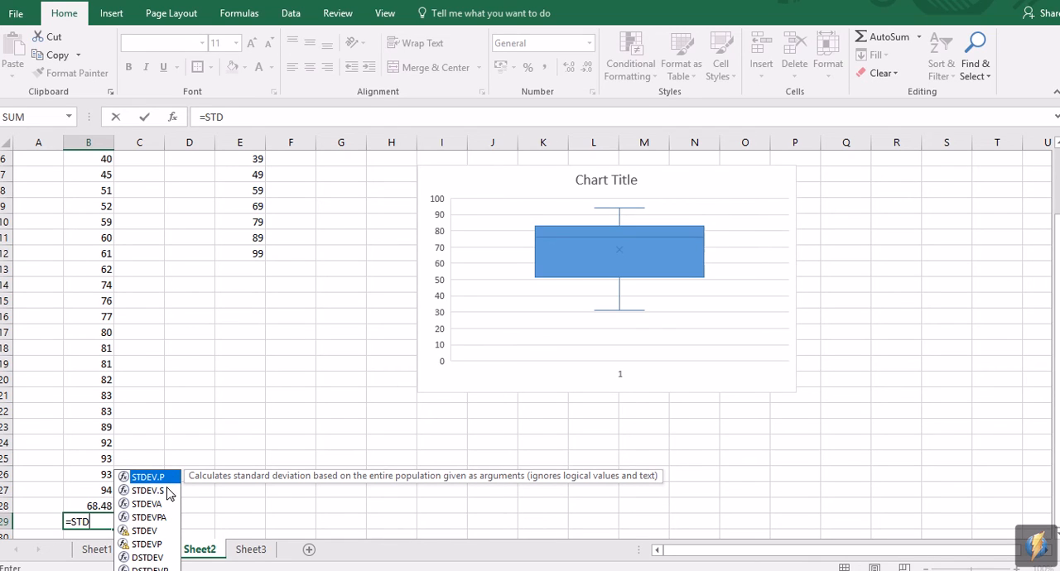
{"action": "left_click", "coordinate": [160, 492]}
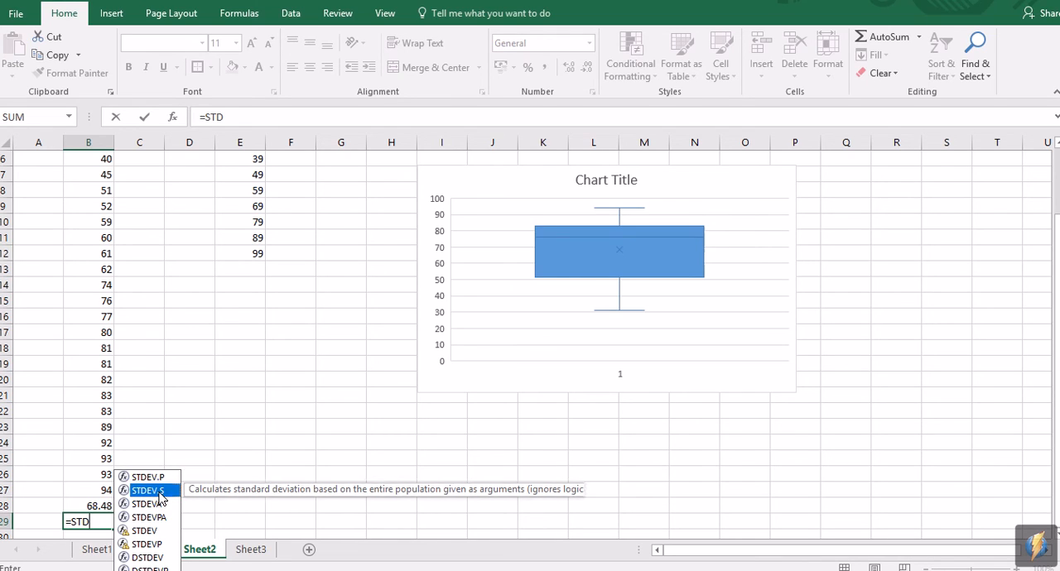
{"action": "double_click", "coordinate": [160, 493]}
{"action": "scroll", "coordinate": [149, 273], "scroll_direction": "up", "scroll_amount": 2}
{"action": "left_click_drag", "start_coordinate": [91, 184], "coordinate": [106, 494]}
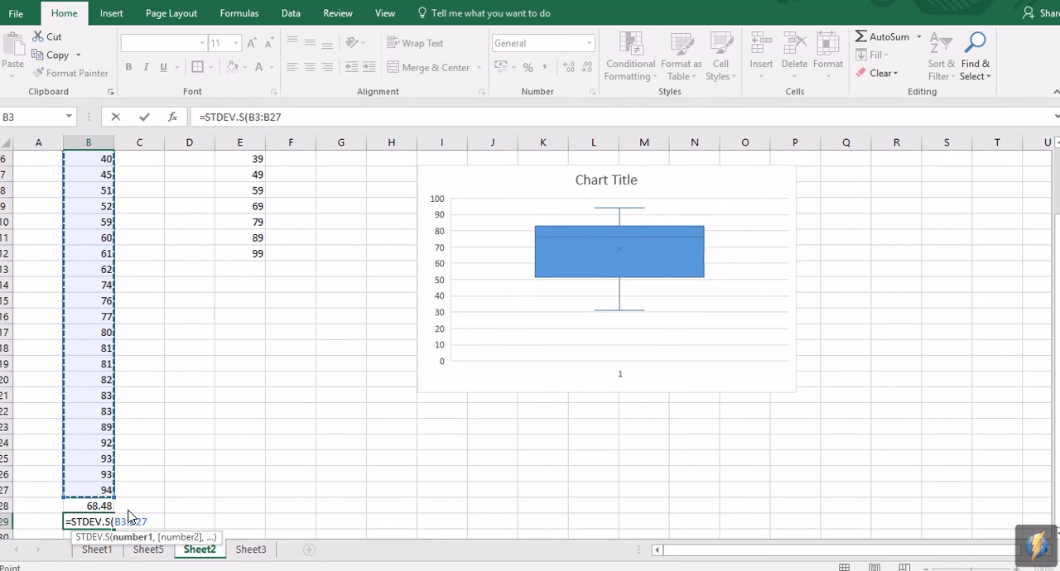
{"action": "type", "text": ")"}
{"action": "key", "text": "Return"}
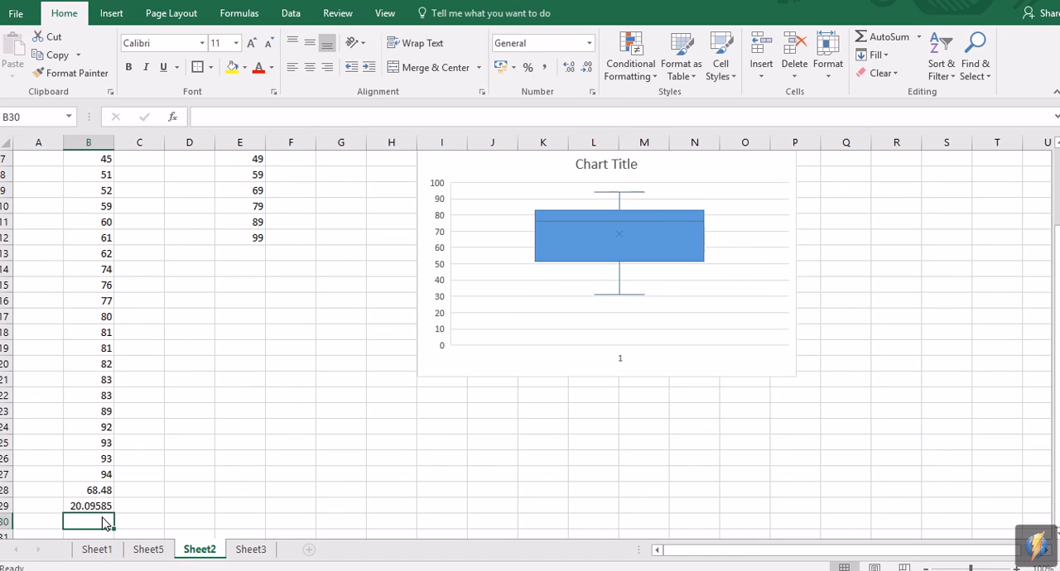
Step: Compare the function results in Sheet2's B28:B29 with the manually calculated values on Sheet3
{"action": "left_click", "coordinate": [251, 550]}
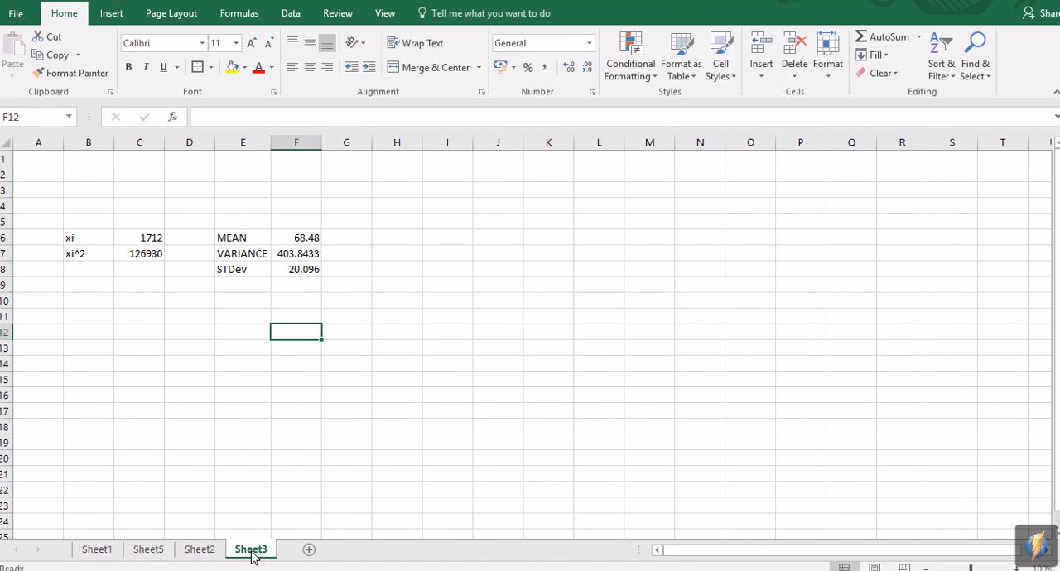
{"action": "left_click", "coordinate": [206, 552]}
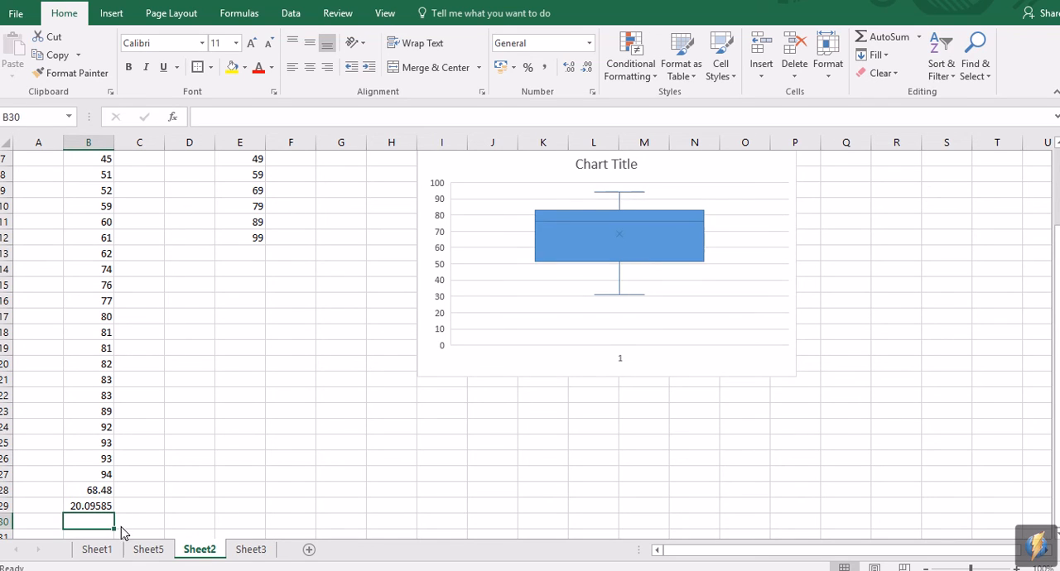
{"action": "left_click_drag", "start_coordinate": [104, 495], "coordinate": [103, 508]}
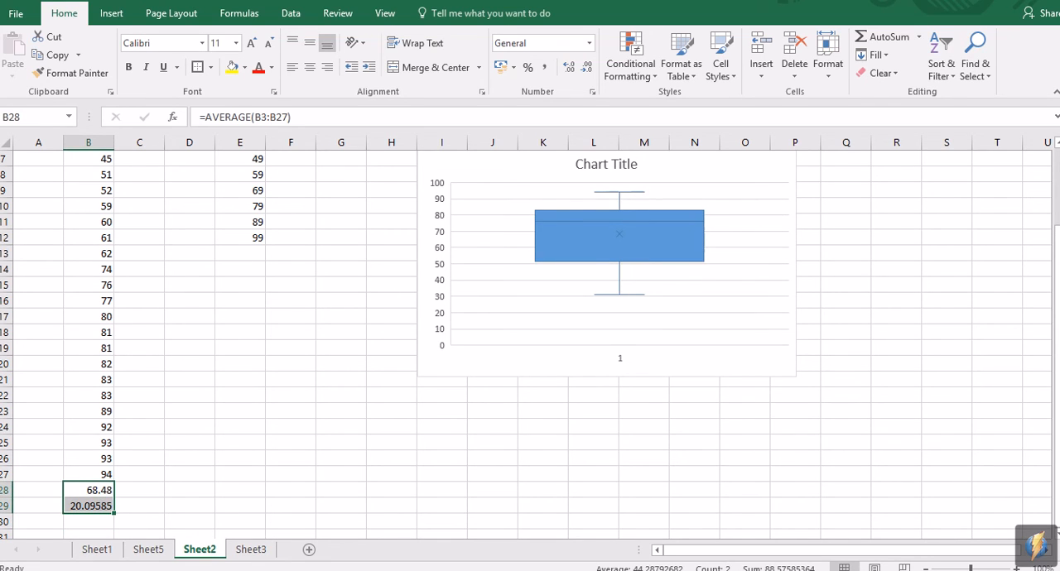
{"action": "left_click", "coordinate": [233, 67]}
{"action": "left_click", "coordinate": [250, 549]}
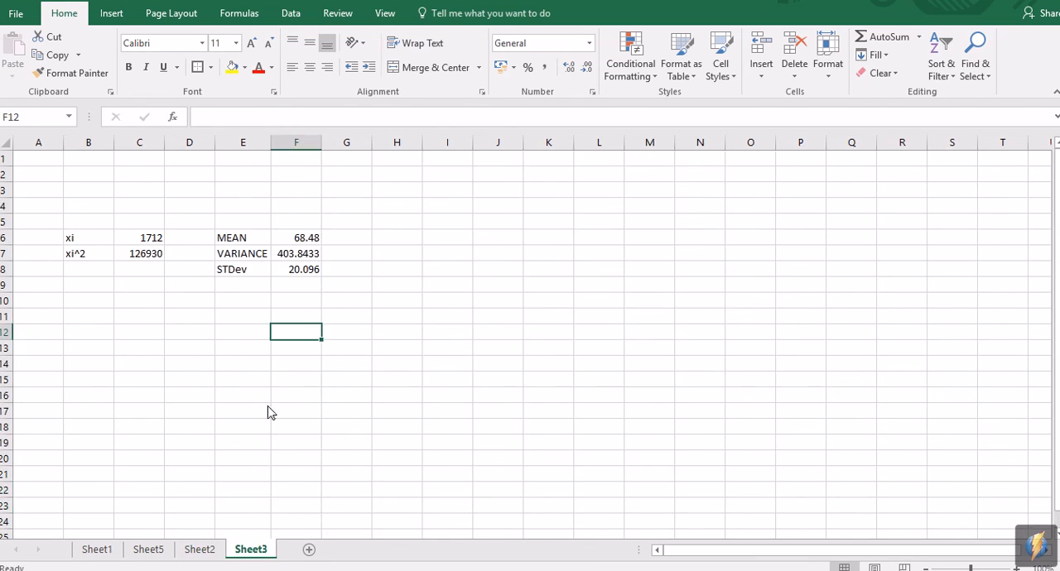
{"action": "left_click_drag", "start_coordinate": [296, 270], "coordinate": [303, 279]}
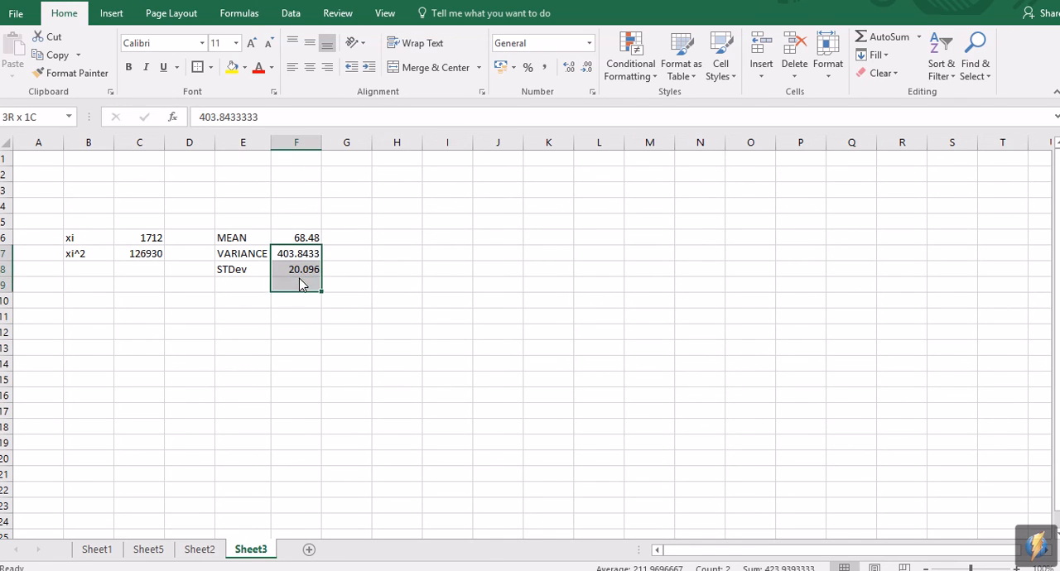
{"action": "left_click", "coordinate": [348, 346]}
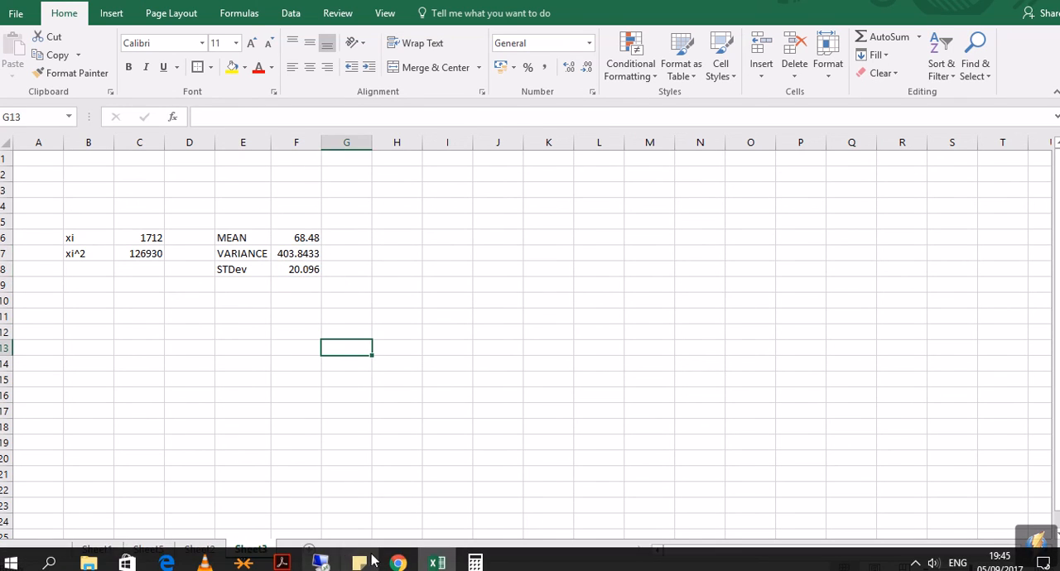
Step: Switch to the tutorial in Chrome and examine the smallest and largest of the student's marks in question 2
{"action": "left_click", "coordinate": [389, 561]}
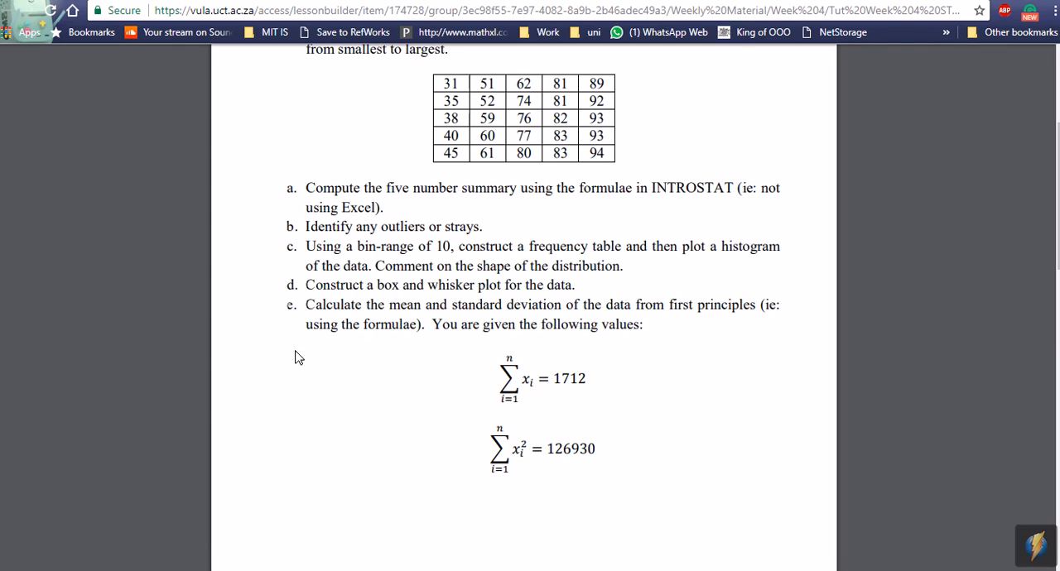
{"action": "scroll", "coordinate": [395, 331], "scroll_direction": "down", "scroll_amount": 6}
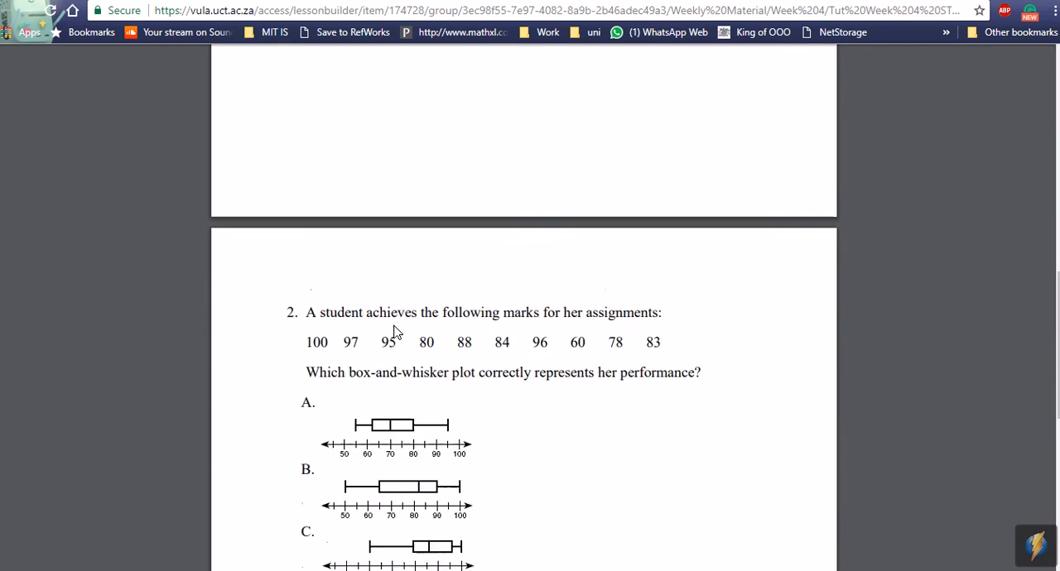
{"action": "scroll", "coordinate": [396, 331], "scroll_direction": "down", "scroll_amount": 3}
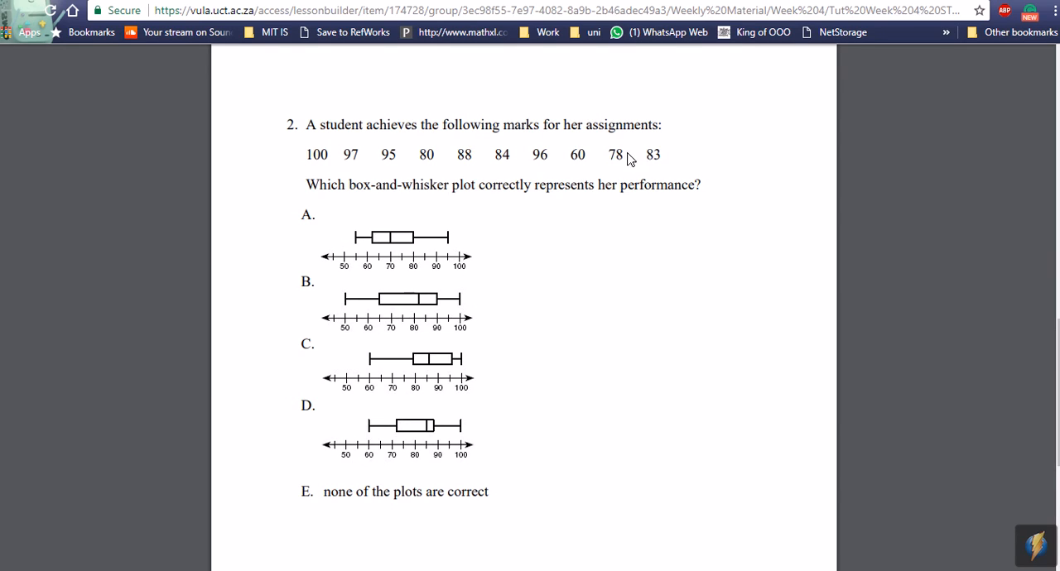
{"action": "double_click", "coordinate": [578, 155]}
{"action": "left_click_drag", "start_coordinate": [334, 157], "coordinate": [298, 165]}
{"action": "left_click", "coordinate": [520, 365]}
{"action": "left_click_drag", "start_coordinate": [664, 158], "coordinate": [306, 157]}
{"action": "left_click", "coordinate": [606, 328]}
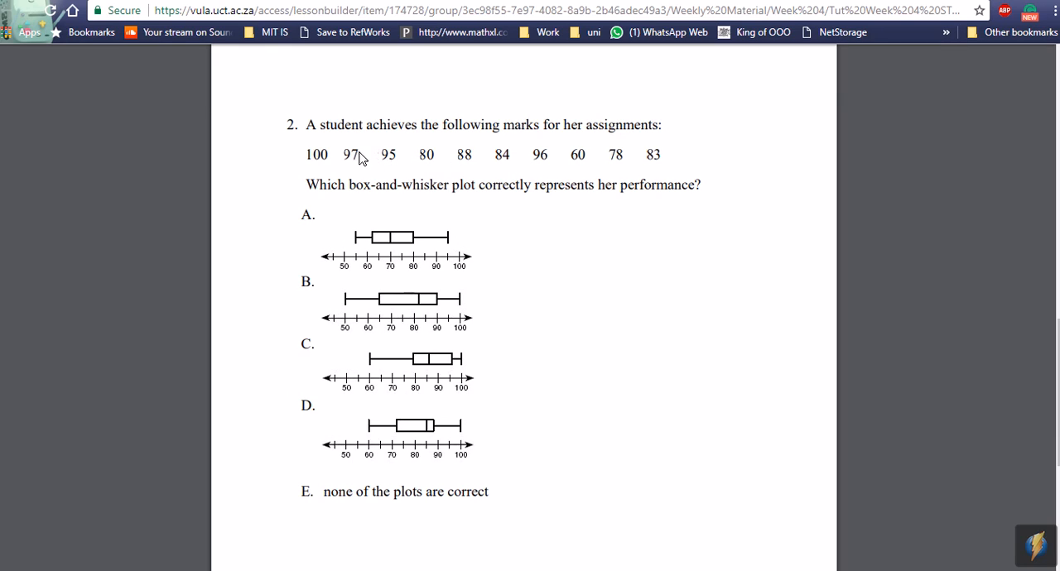
Step: Highlight the marks 100 and 88 and the full row of marks to compare them with box-and-whisker plots A to D
{"action": "double_click", "coordinate": [319, 156]}
{"action": "left_click", "coordinate": [545, 316]}
{"action": "double_click", "coordinate": [463, 154]}
{"action": "left_click", "coordinate": [295, 345]}
{"action": "left_click_drag", "start_coordinate": [295, 344], "coordinate": [322, 347]}
{"action": "left_click", "coordinate": [321, 348]}
{"action": "left_click_drag", "start_coordinate": [315, 166], "coordinate": [688, 171]}
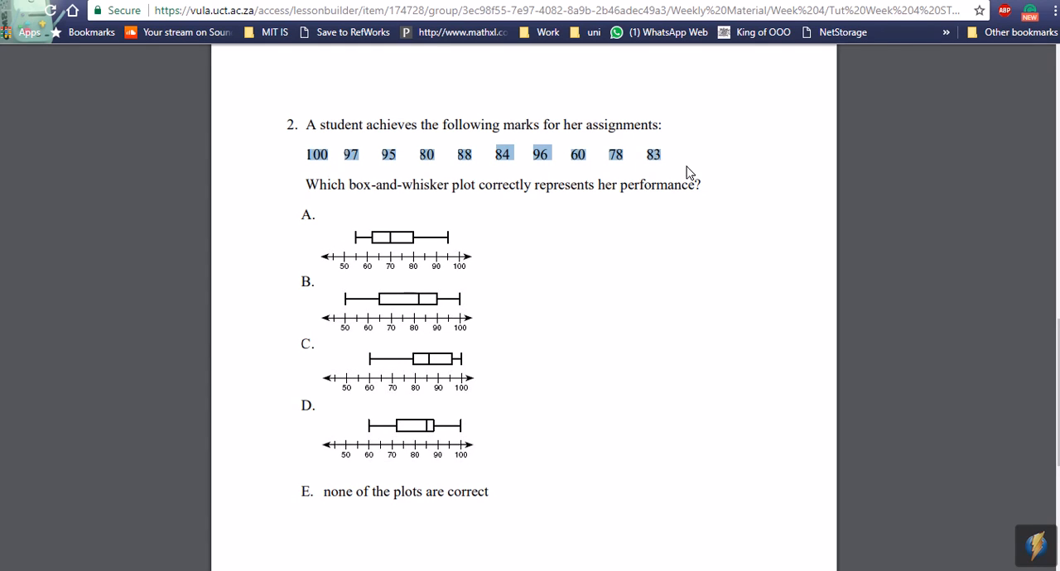
{"action": "left_click", "coordinate": [602, 424]}
Step: Look over the end of the tutorial document and return to question 1 on its first page
{"action": "scroll", "coordinate": [612, 401], "scroll_direction": "down", "scroll_amount": 3}
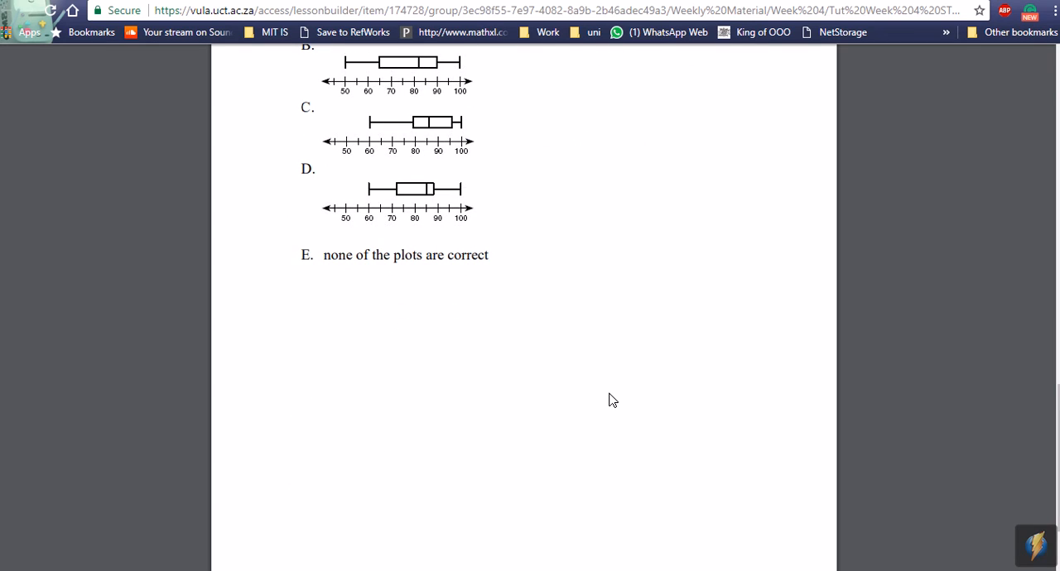
{"action": "scroll", "coordinate": [601, 402], "scroll_direction": "up", "scroll_amount": 13}
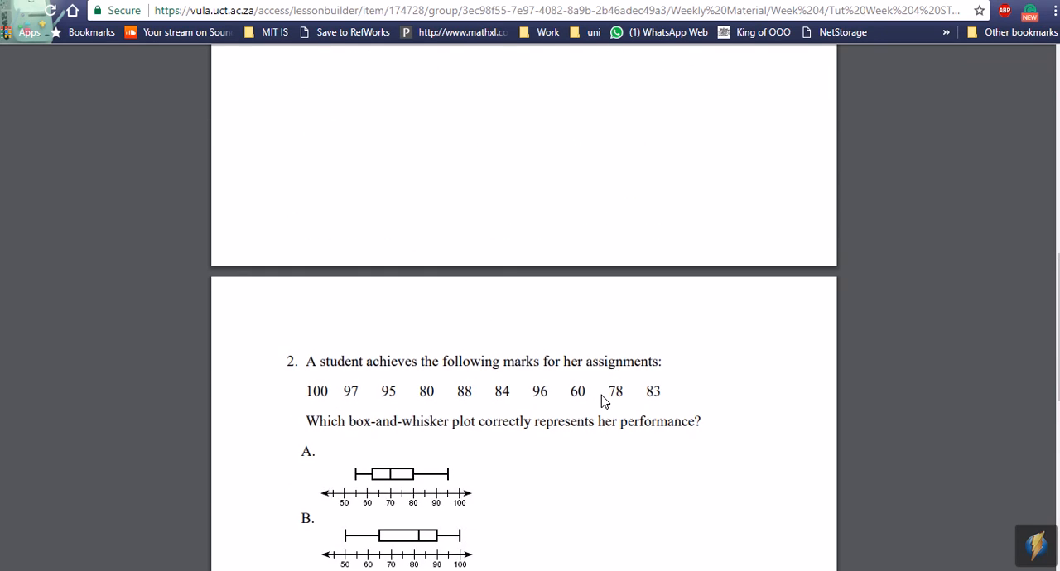
{"action": "scroll", "coordinate": [601, 401], "scroll_direction": "up", "scroll_amount": 1}
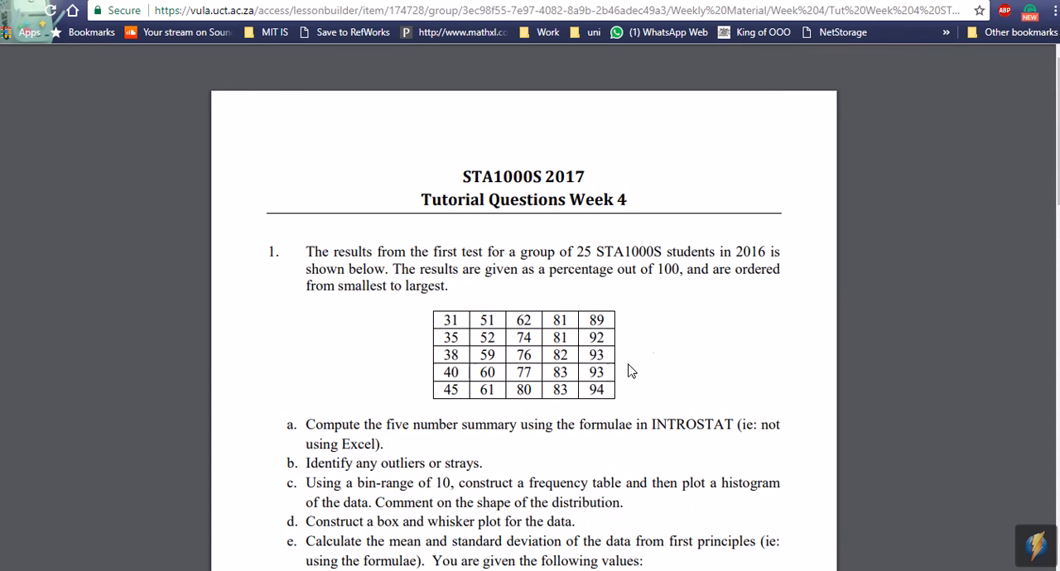